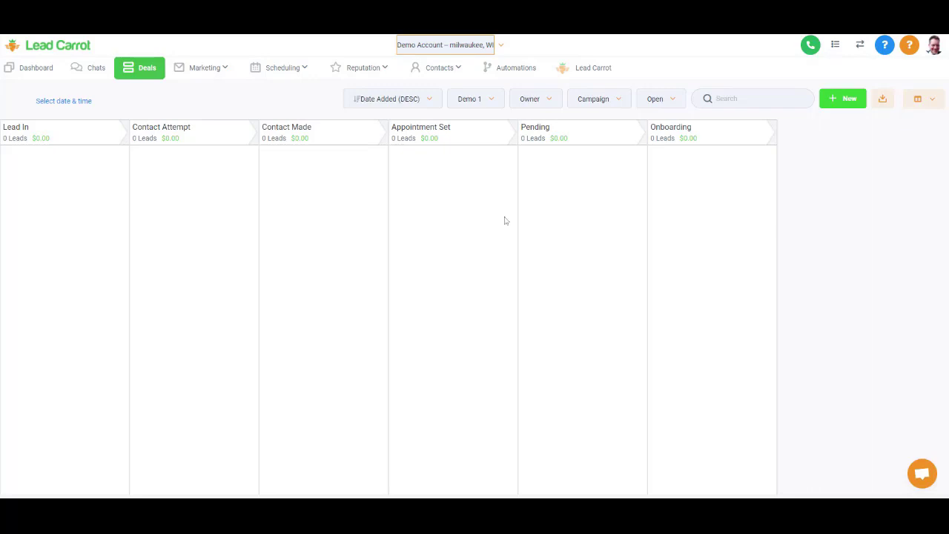
- Open the Marketing menu from the empty Demo 1 Deals pipeline
left_click(221, 72)
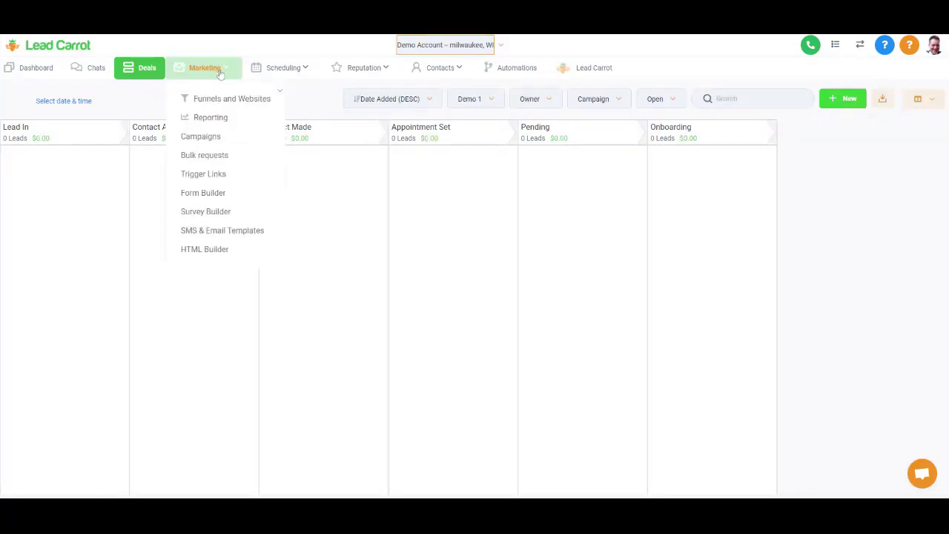
- Delete the Chiro and Demo - Lead In customer acquisition campaigns
left_click(214, 139)
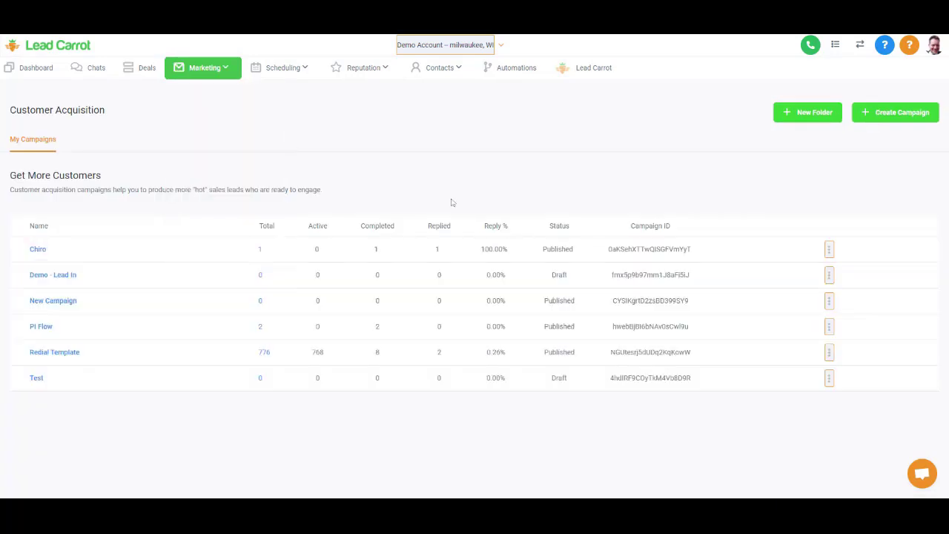
left_click(829, 250)
left_click(794, 273)
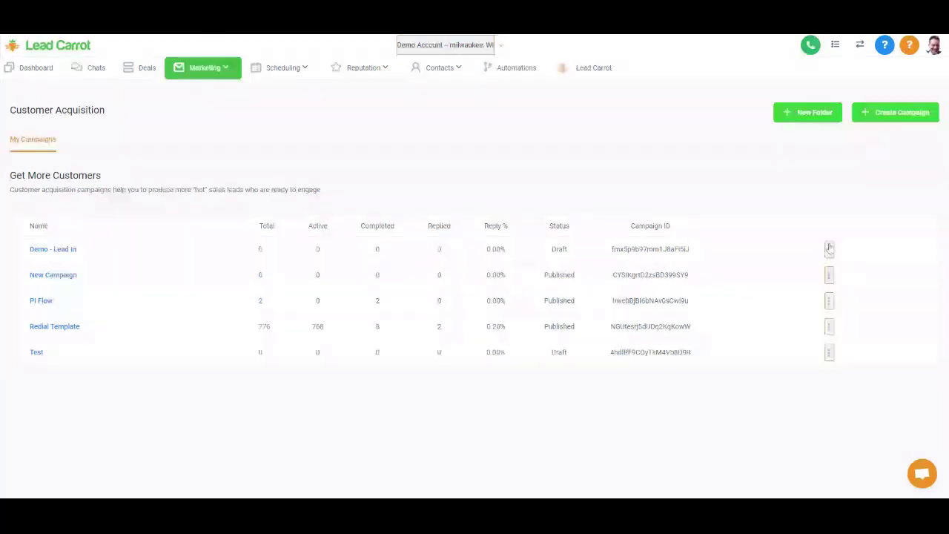
left_click(829, 249)
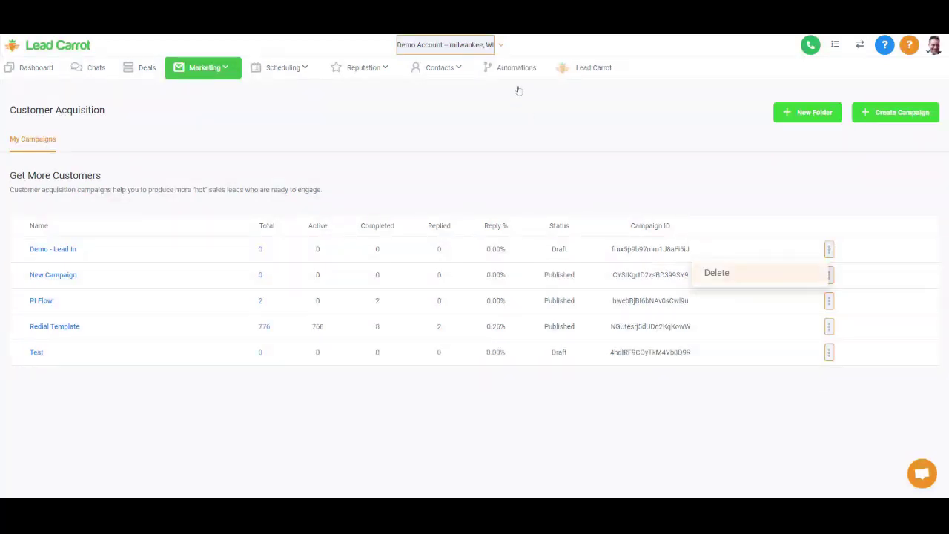
left_click(716, 272)
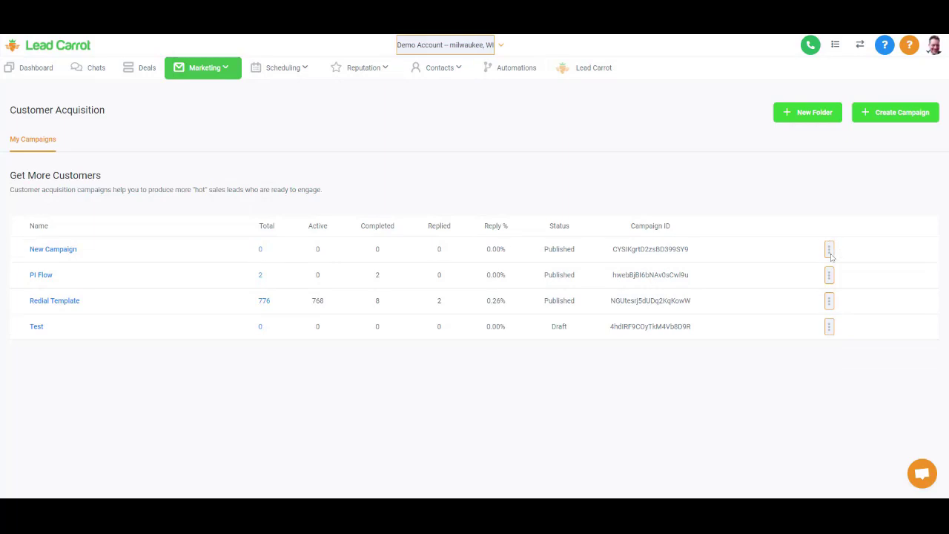
- Delete the remaining PI Flow, Redial Template and Test campaigns
left_click(830, 253)
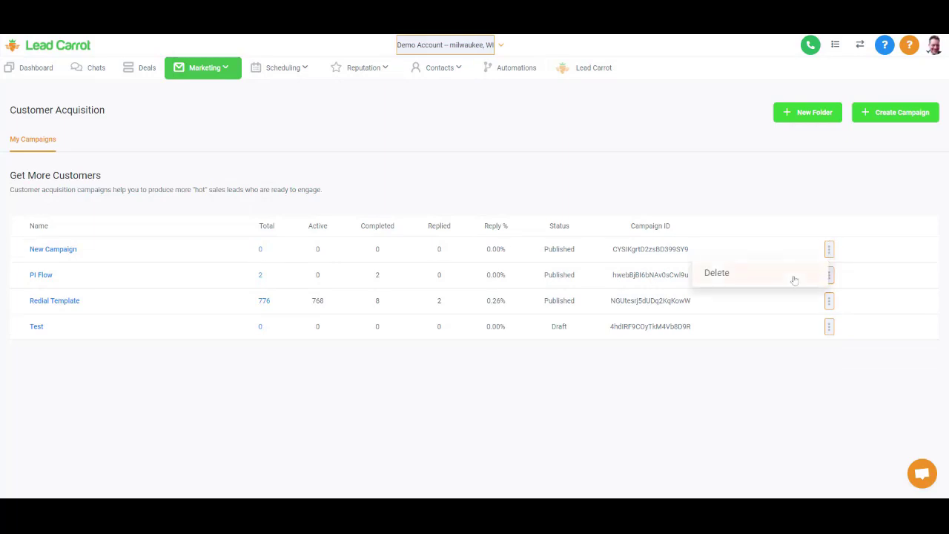
left_click(526, 69)
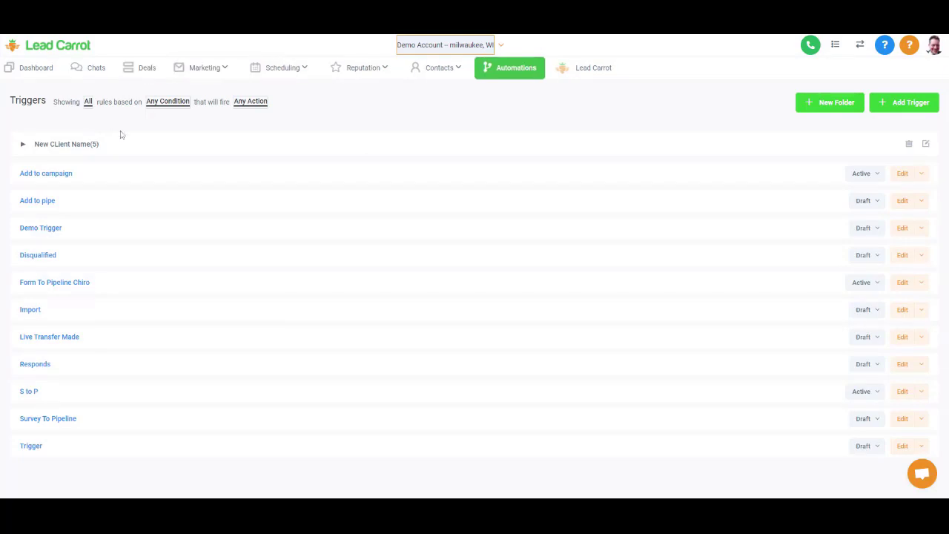
left_click(185, 74)
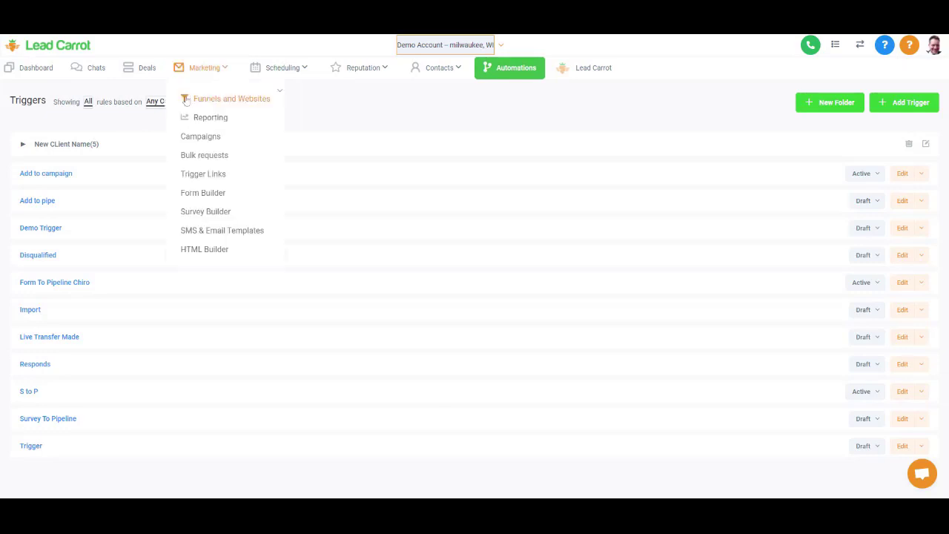
left_click(204, 139)
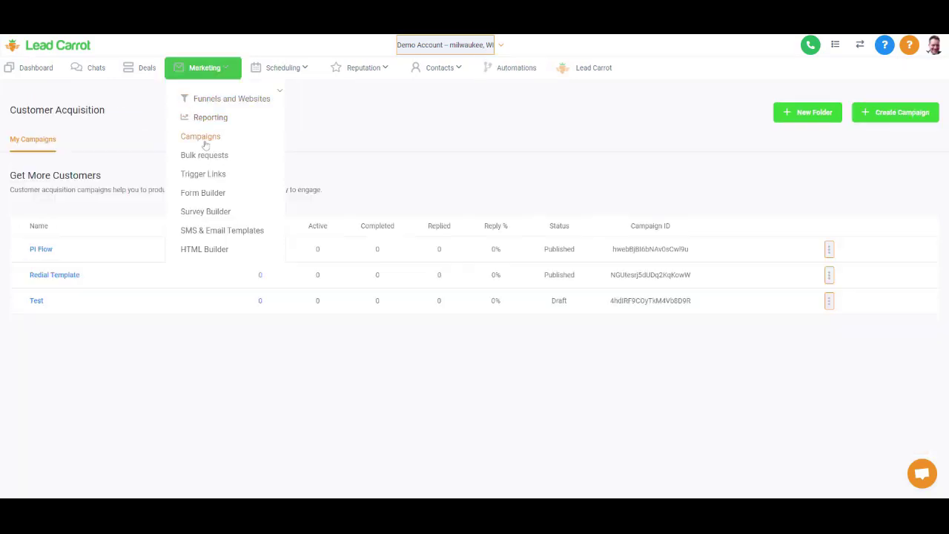
left_click(829, 251)
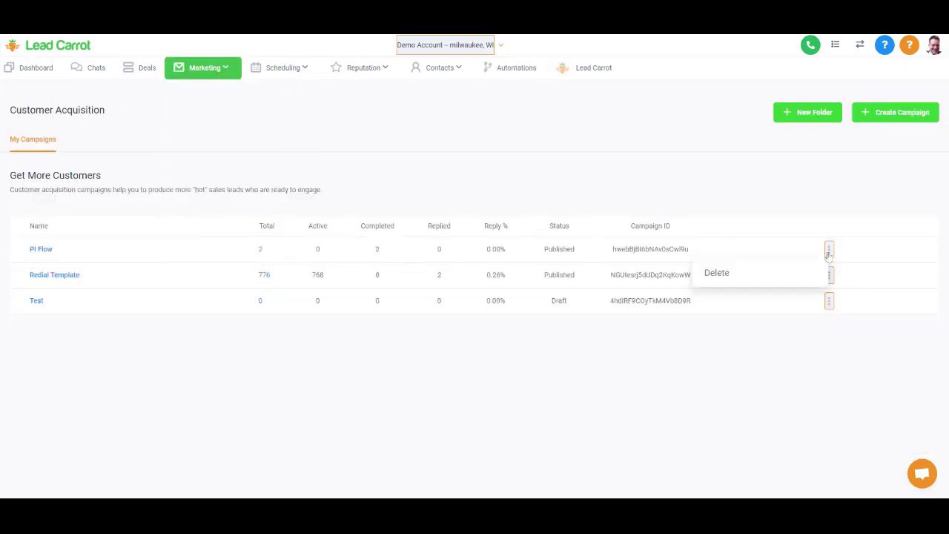
left_click(785, 277)
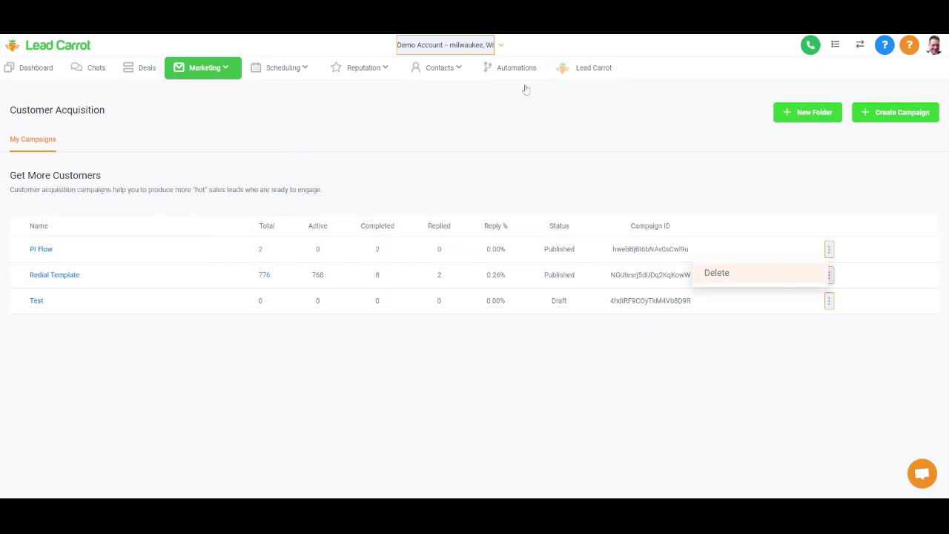
left_click(829, 249)
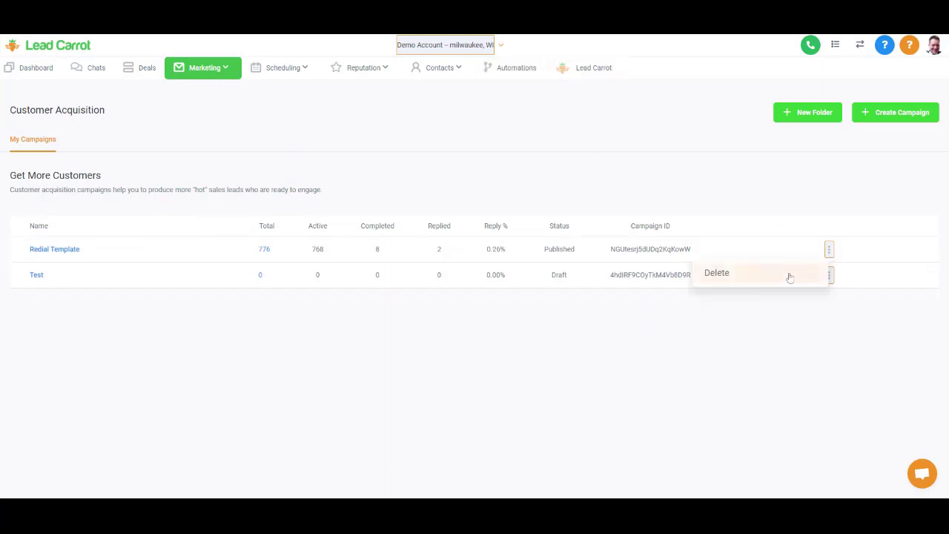
left_click(522, 68)
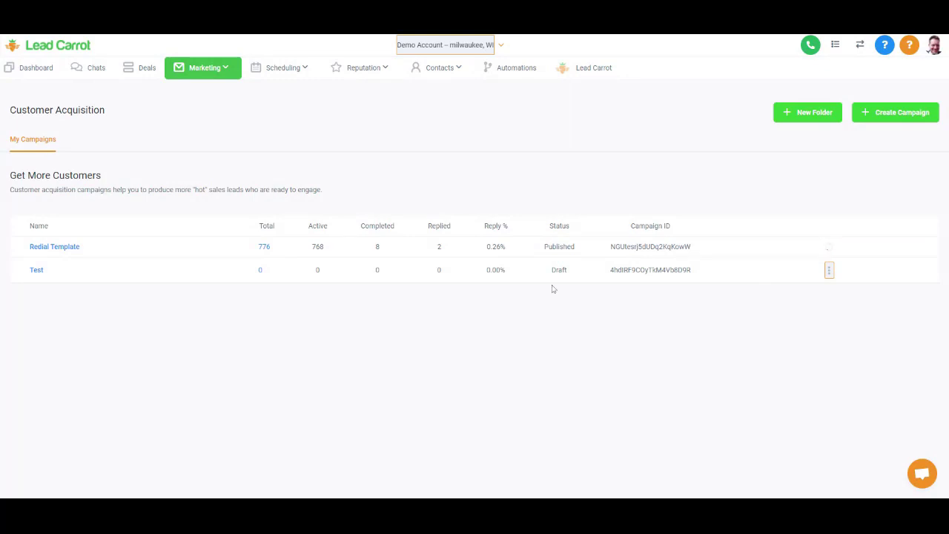
left_click(830, 272)
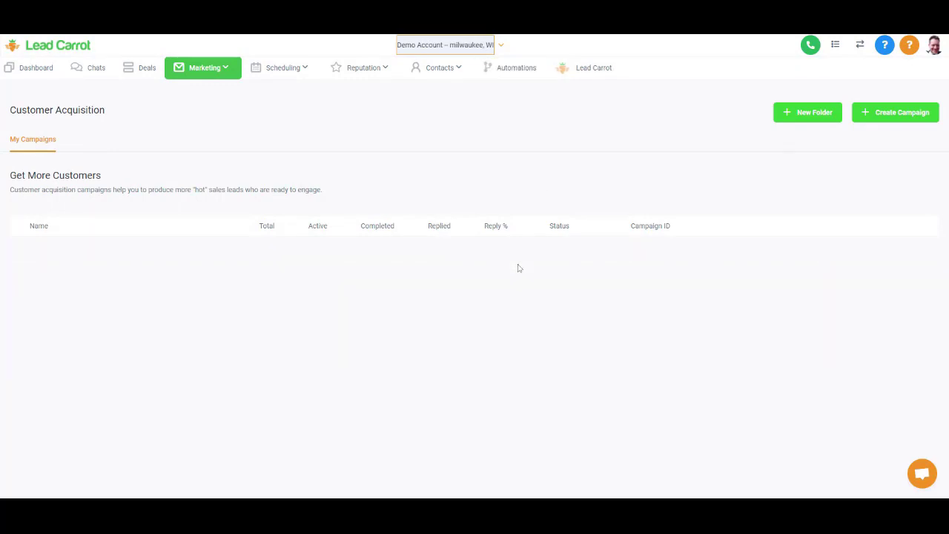
- Create a campaign folder named Pipeline Demo 1
left_click(810, 115)
type("Pl")
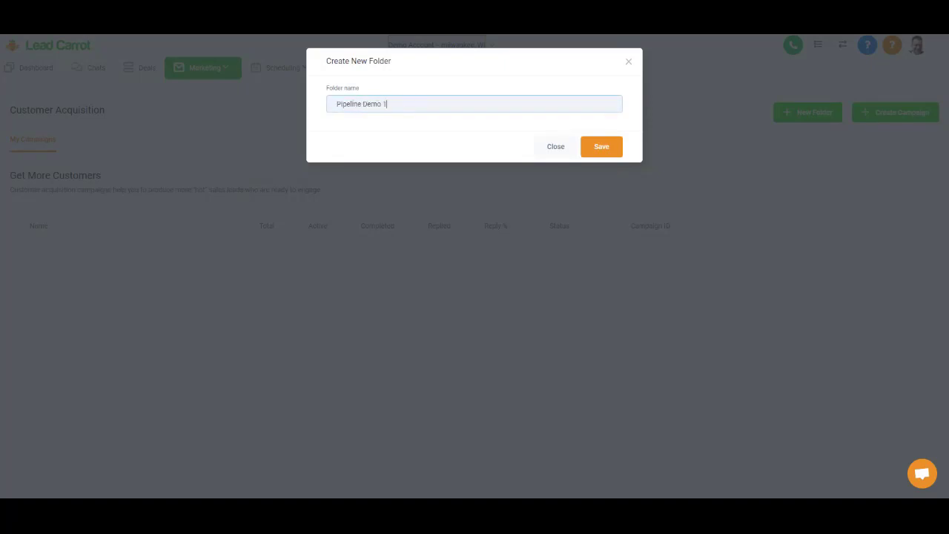
left_click(597, 148)
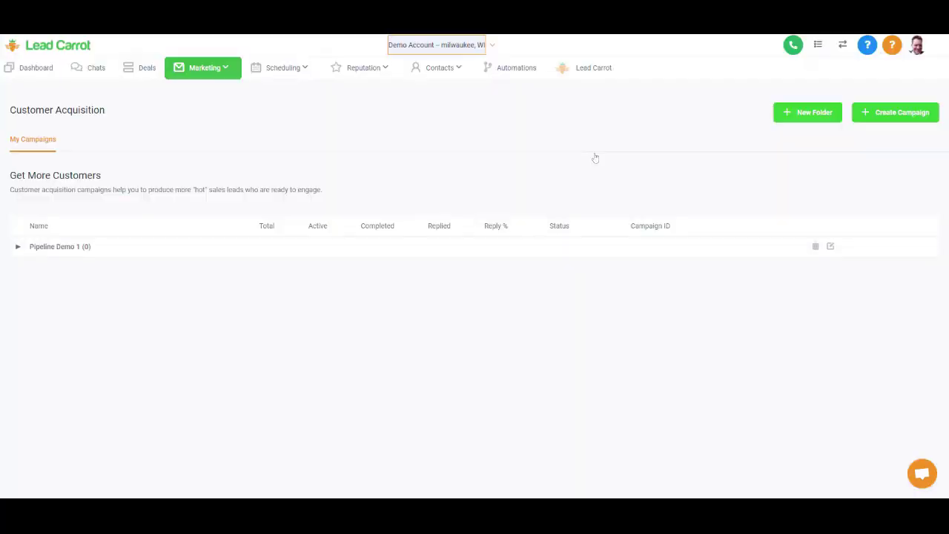
- Create a draft campaign named Lead In inside the Pipeline Demo 1 folder
left_click(882, 120)
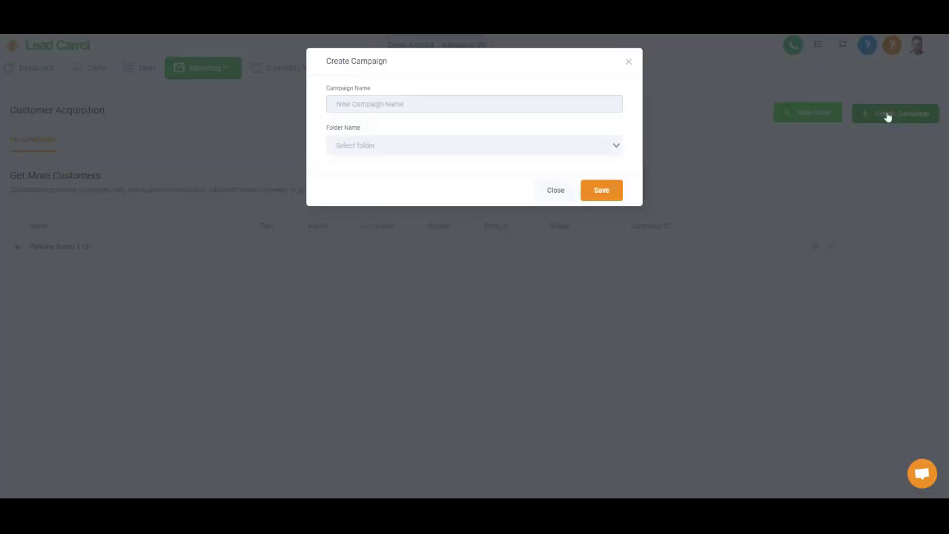
left_click(885, 117)
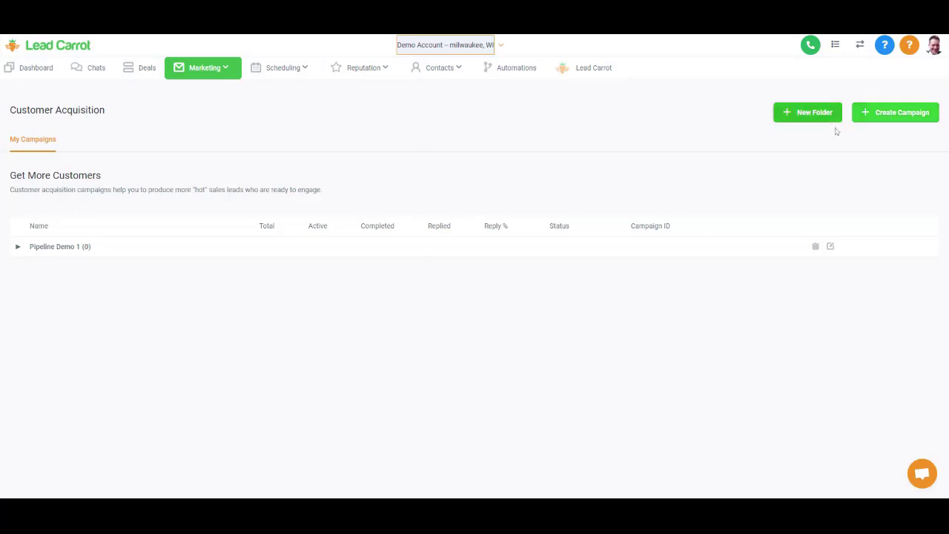
left_click(903, 117)
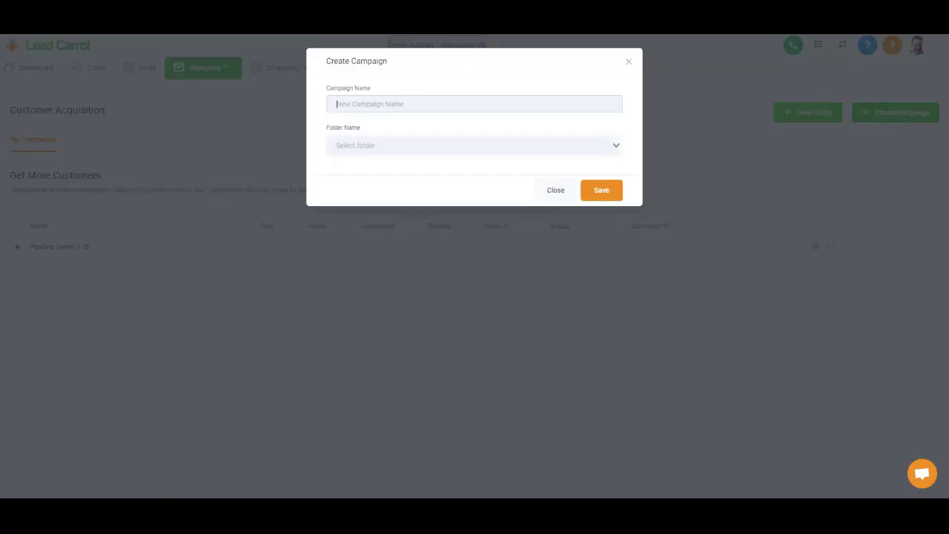
type("Lead In")
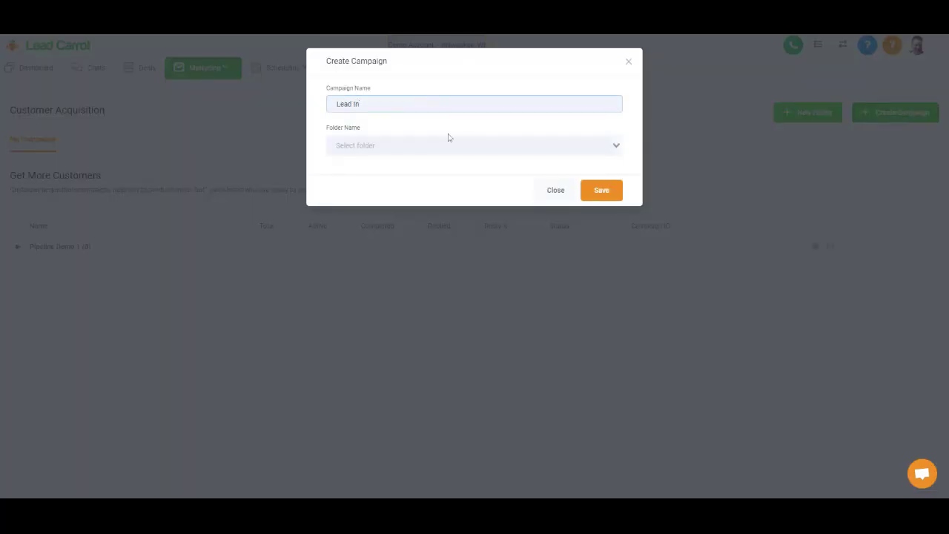
left_click(449, 143)
left_click(436, 170)
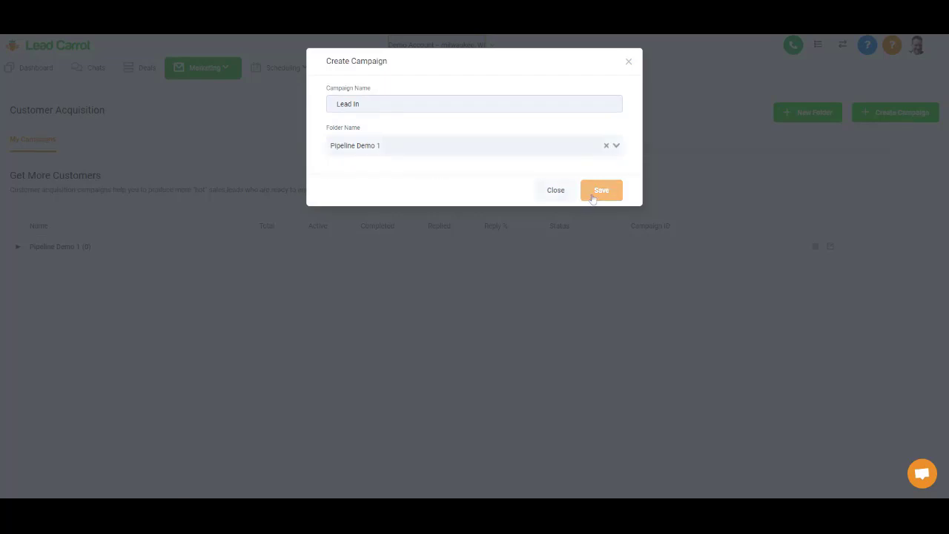
left_click(599, 190)
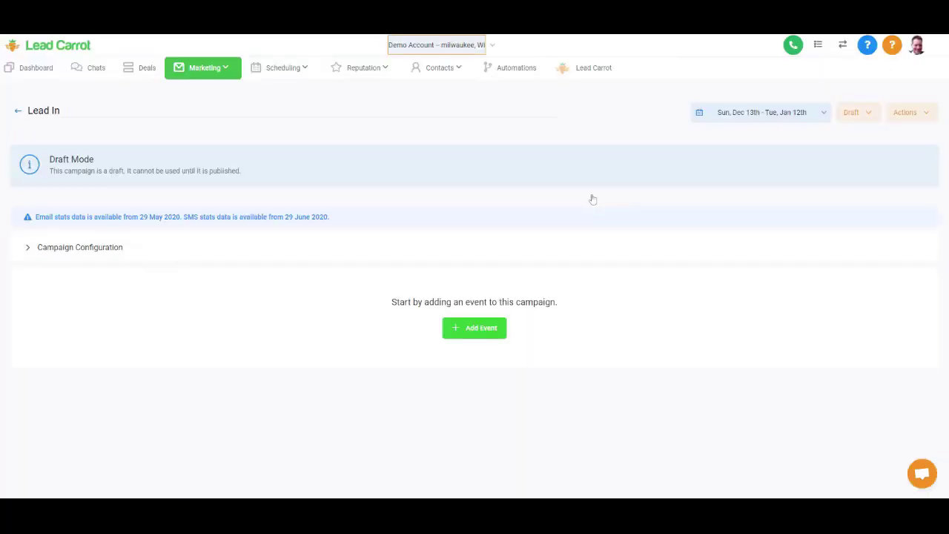
left_click(17, 111)
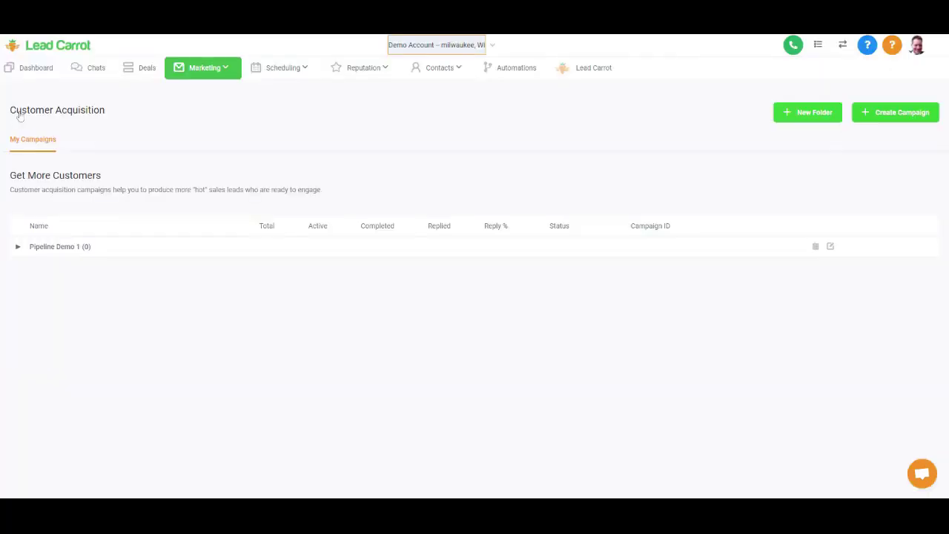
- Create a draft campaign named Contact Attempt inside the Pipeline Demo 1 folder
left_click(869, 116)
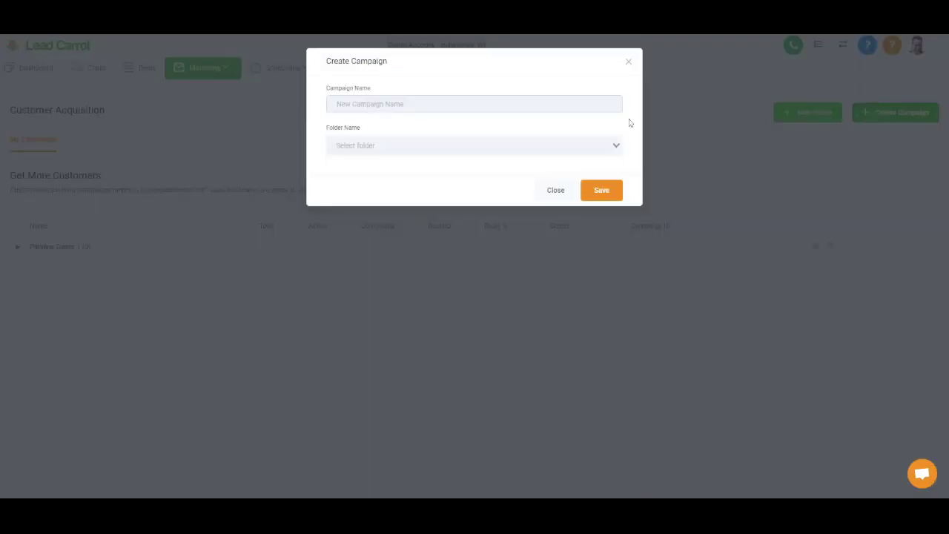
type("Contact A")
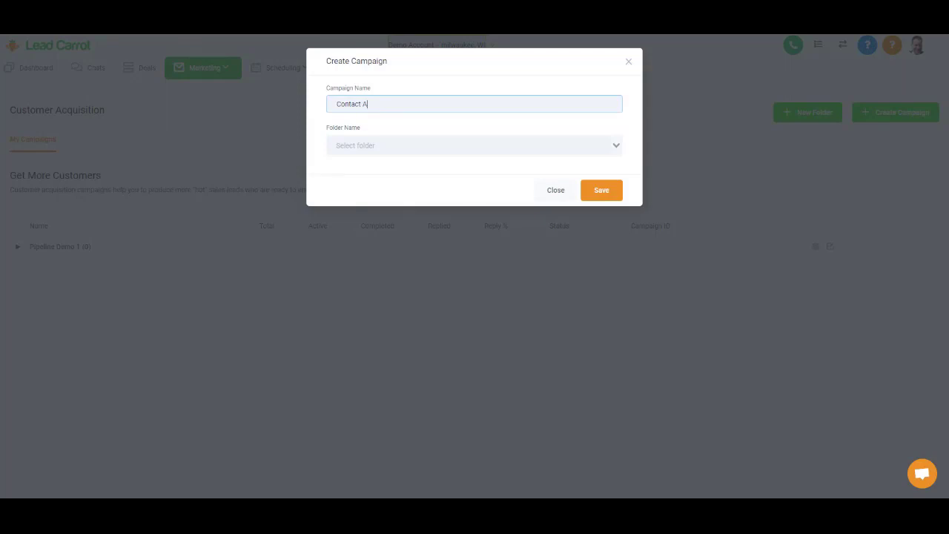
type("ttempt")
left_click(445, 145)
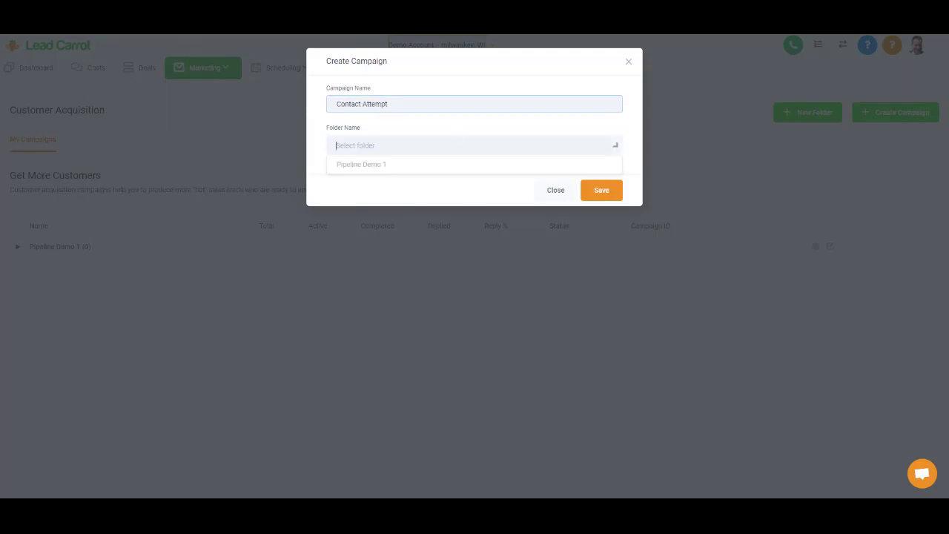
left_click(442, 166)
left_click(604, 196)
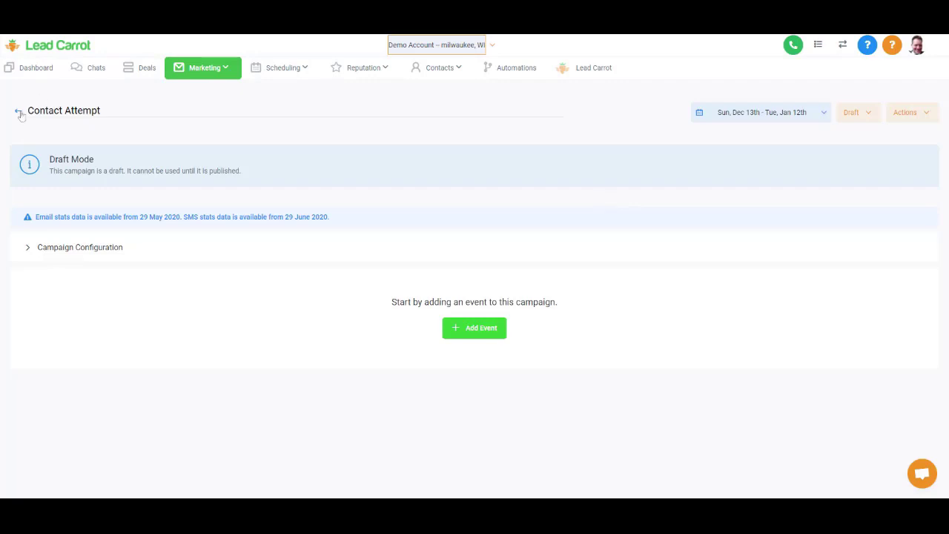
left_click(20, 113)
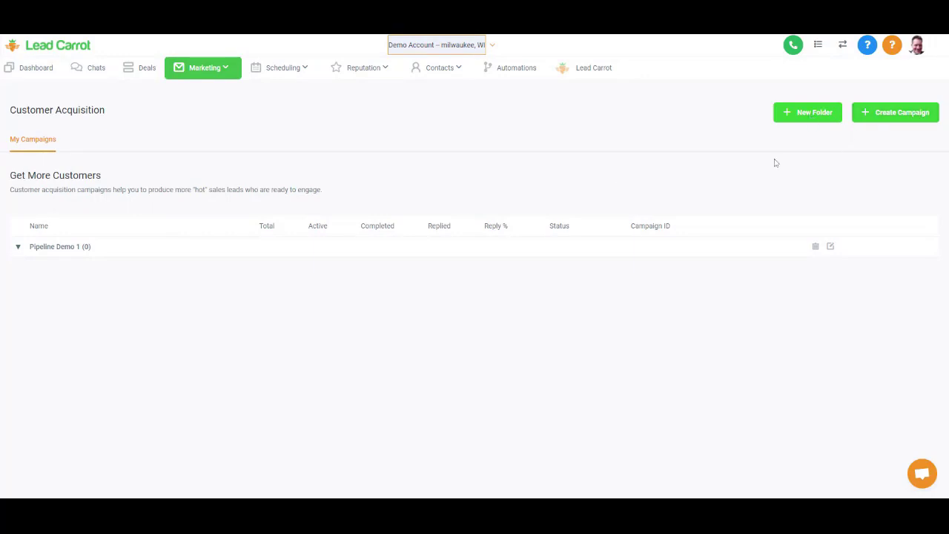
- Create the Lead In campaign in Pipeline Demo 1 and give it an SMS 1 event
left_click(892, 112)
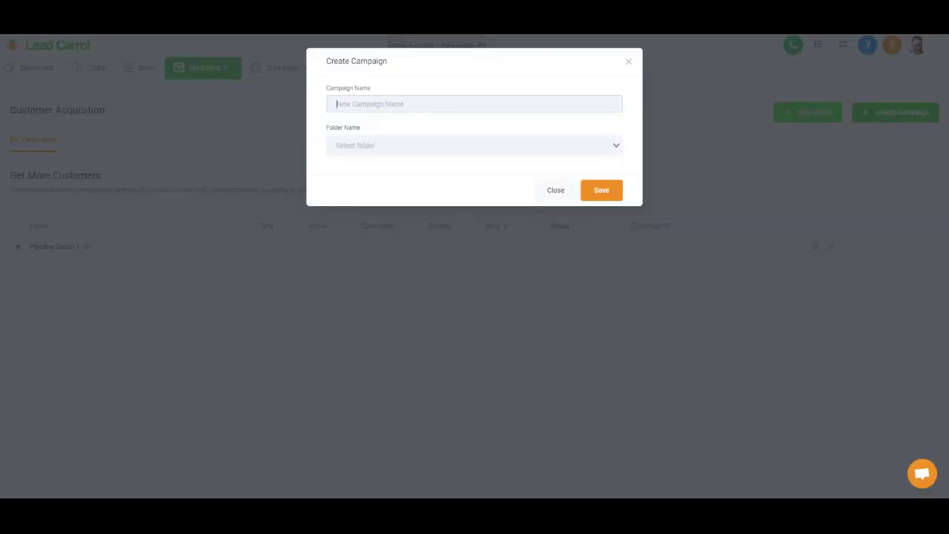
type("Lead In")
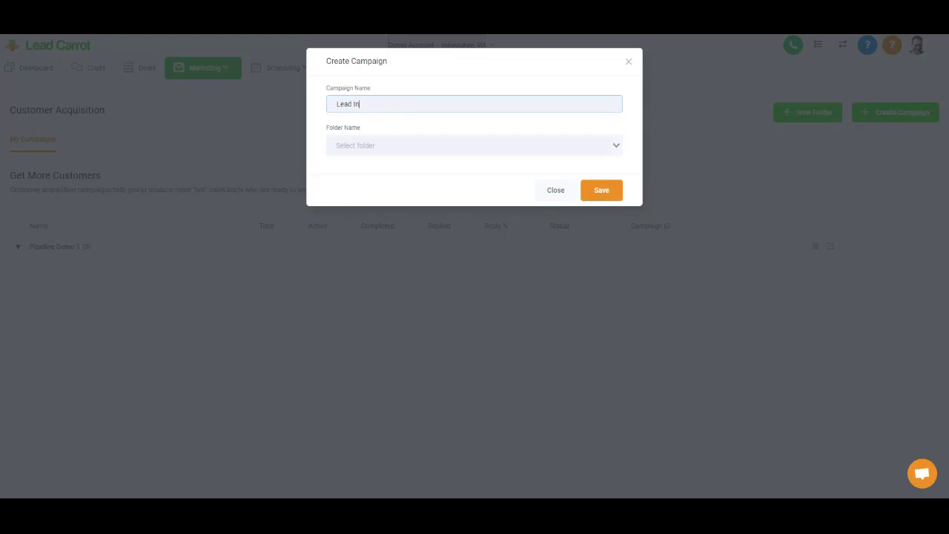
left_click(430, 145)
left_click(432, 163)
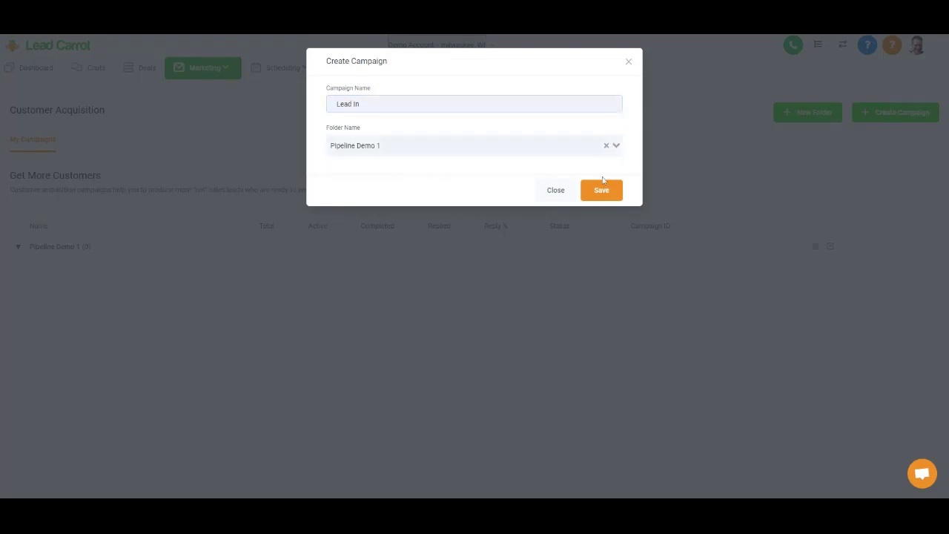
left_click(599, 192)
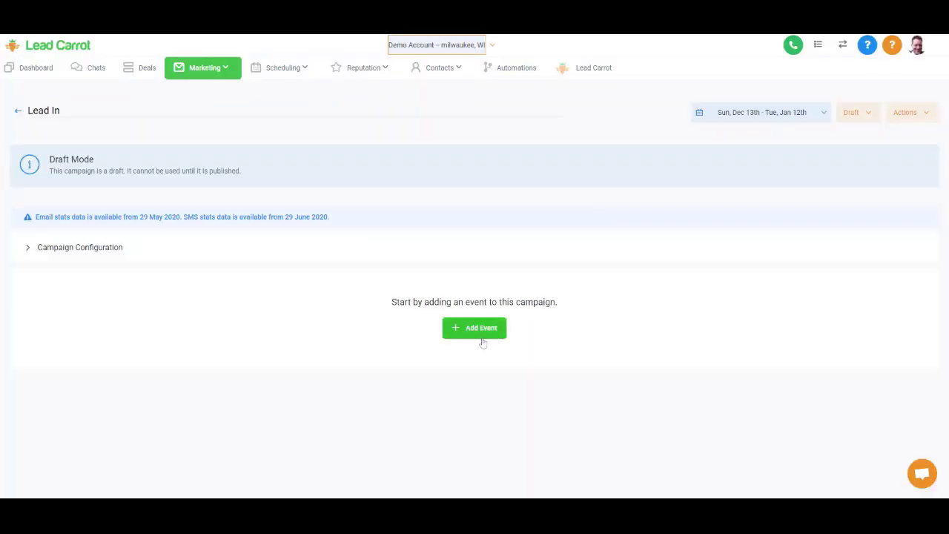
left_click(481, 341)
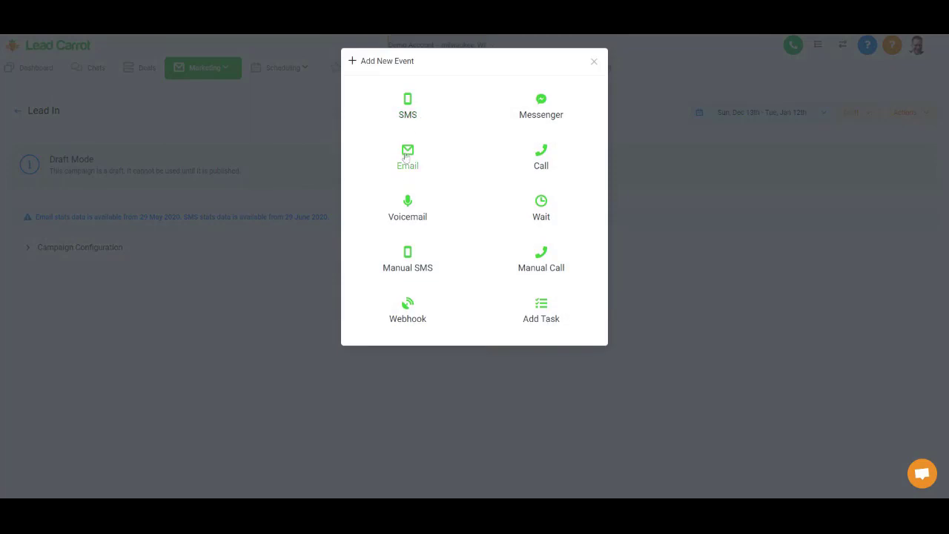
left_click(407, 113)
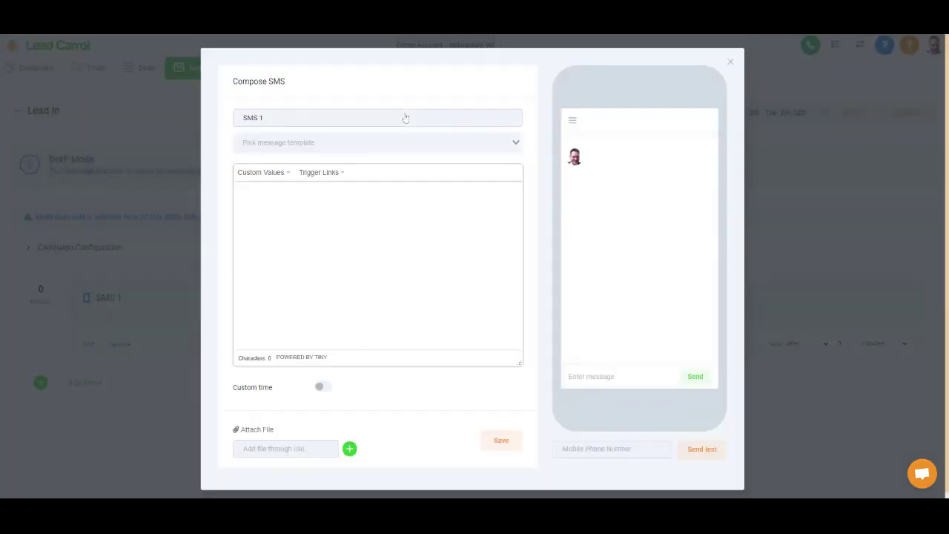
left_click(501, 440)
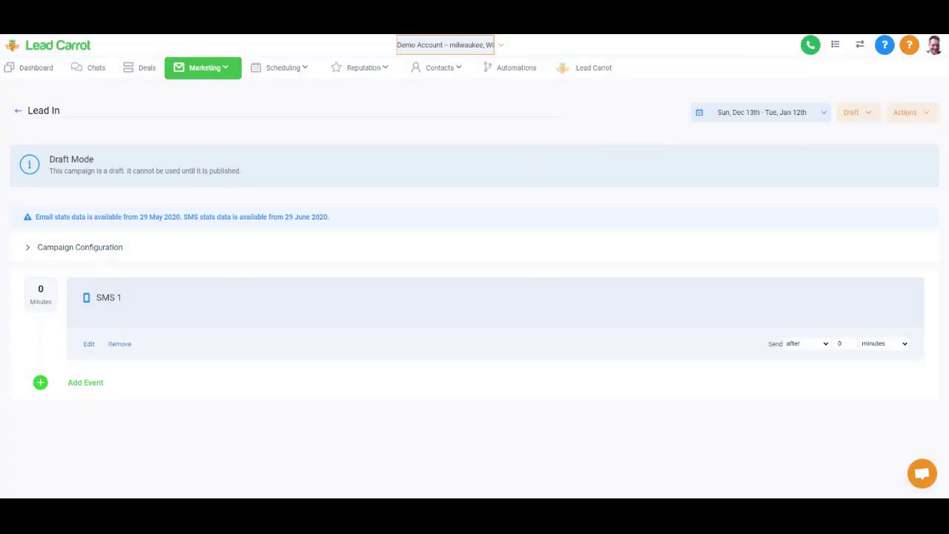
left_click(17, 110)
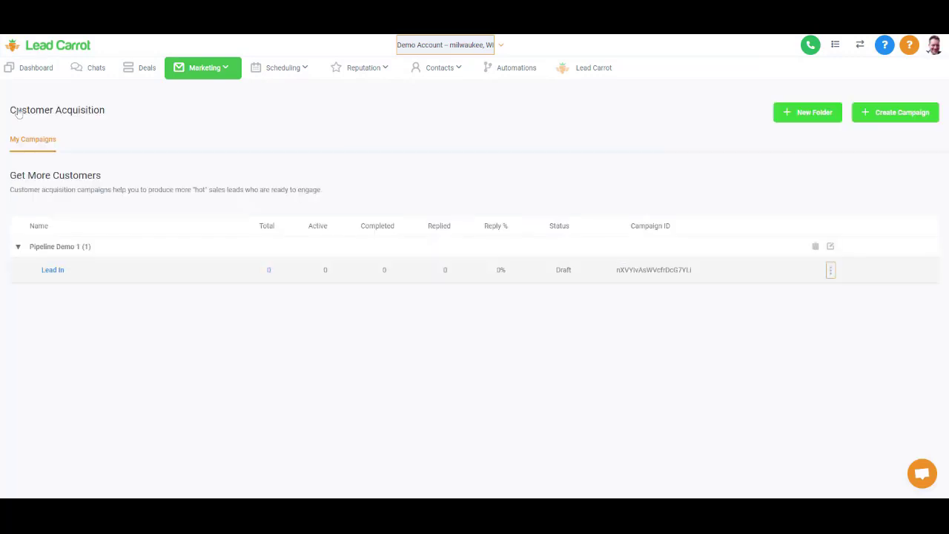
- Create the Contact Attempt campaign in Pipeline Demo 1 with a single SMS 1 event
left_click(882, 113)
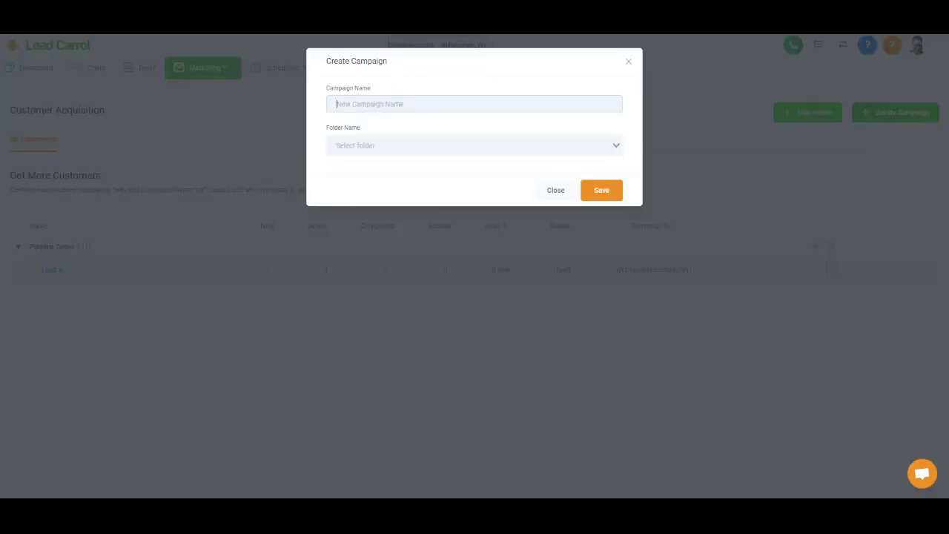
type("Contact Att")
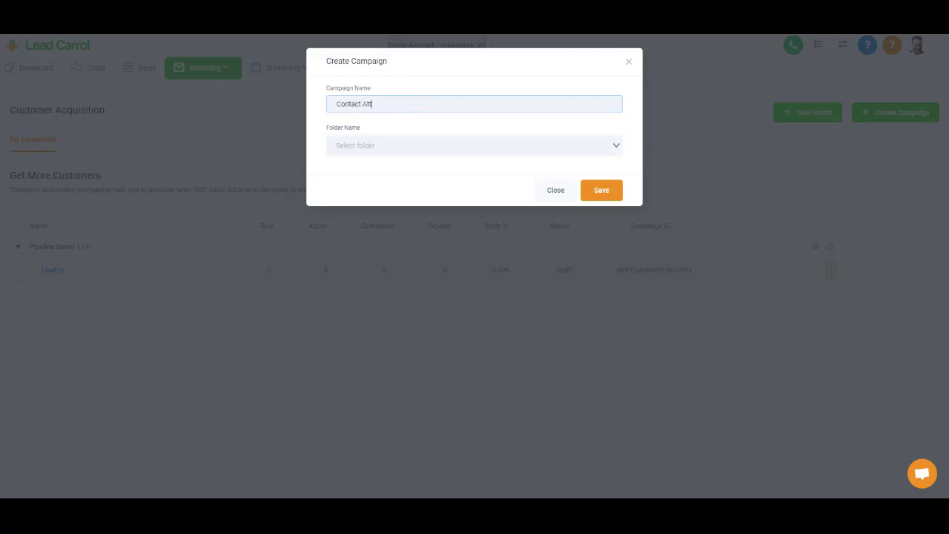
type("empt")
left_click(385, 145)
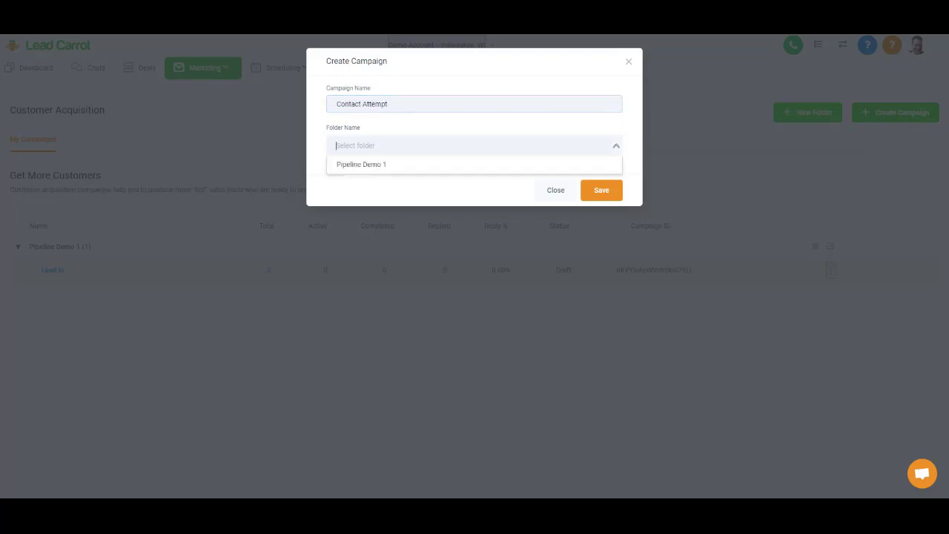
left_click(383, 165)
left_click(602, 191)
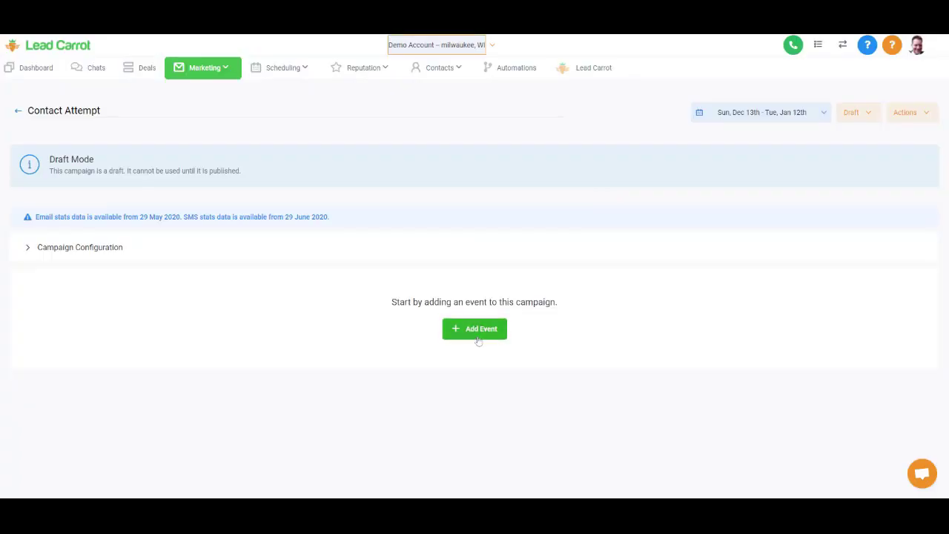
left_click(477, 328)
left_click(407, 101)
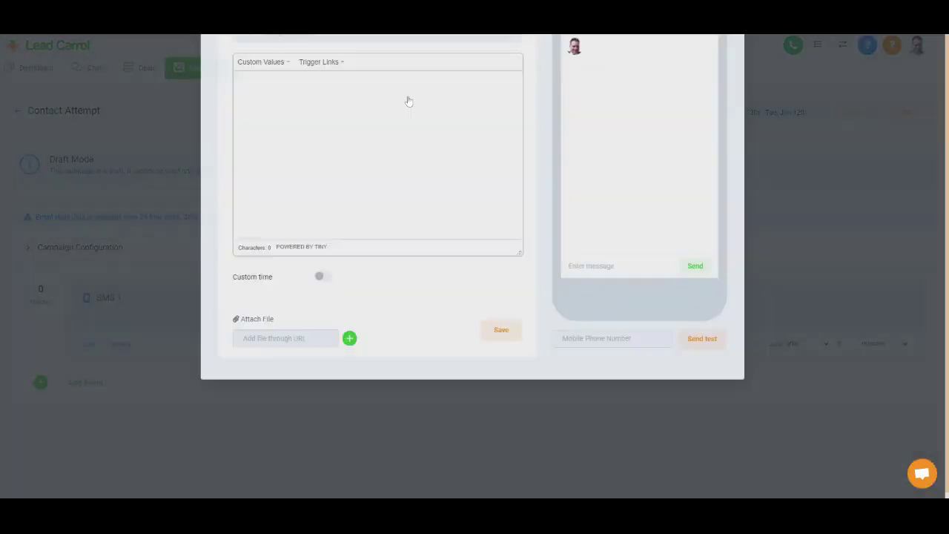
left_click(502, 442)
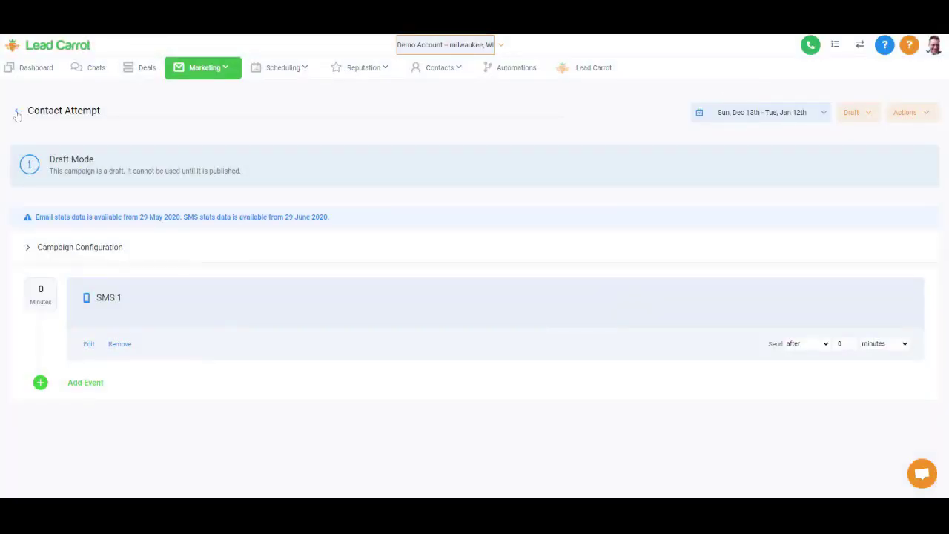
left_click(16, 112)
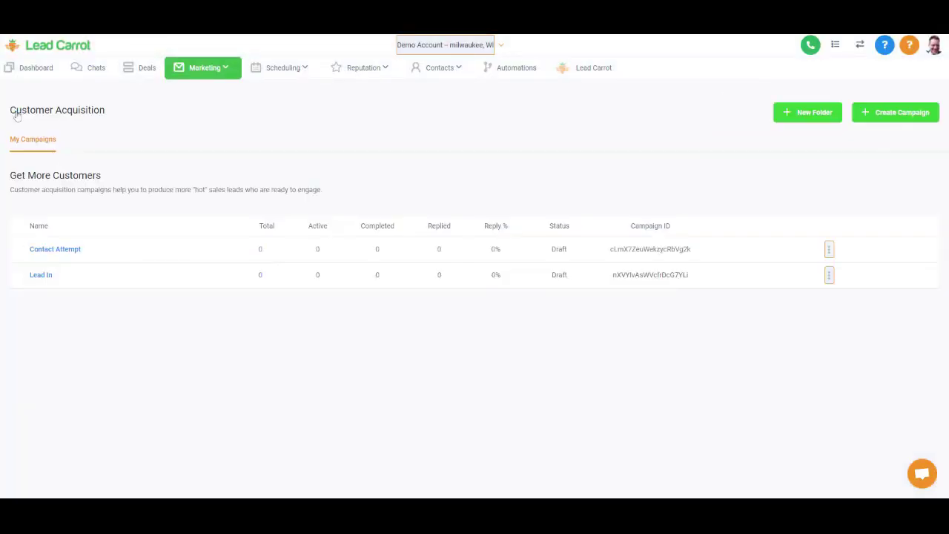
- Create the Contact Made campaign in Pipeline Demo 1 with an SMS 1 event
left_click(902, 113)
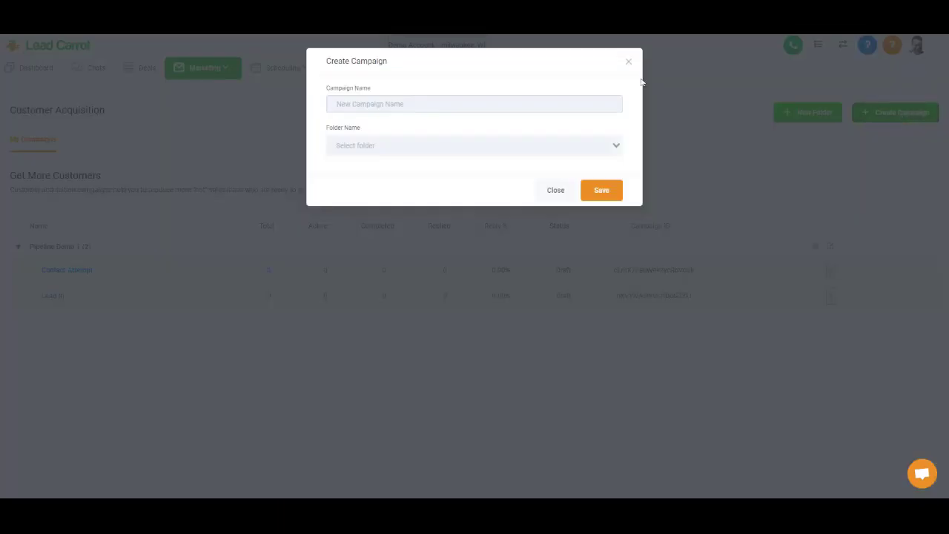
type("Contact Made")
left_click(474, 146)
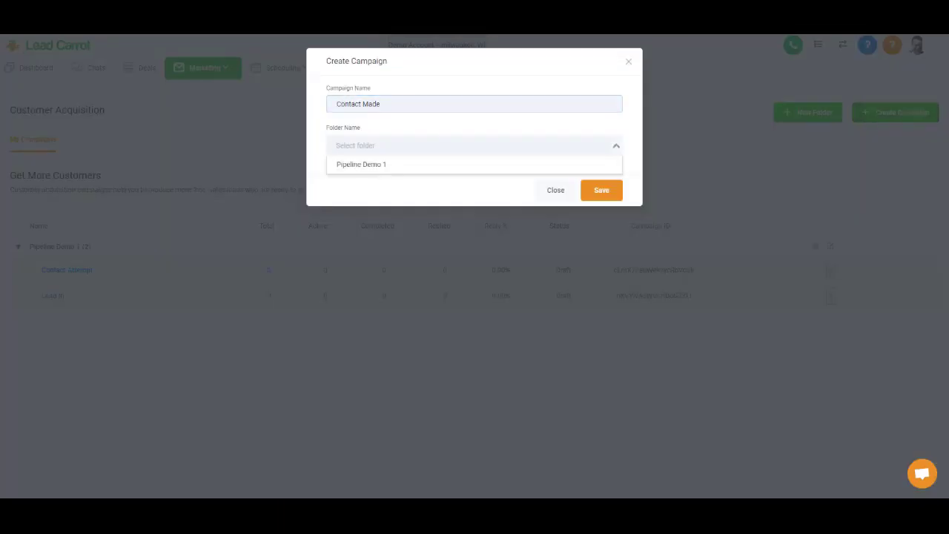
left_click(356, 162)
left_click(602, 190)
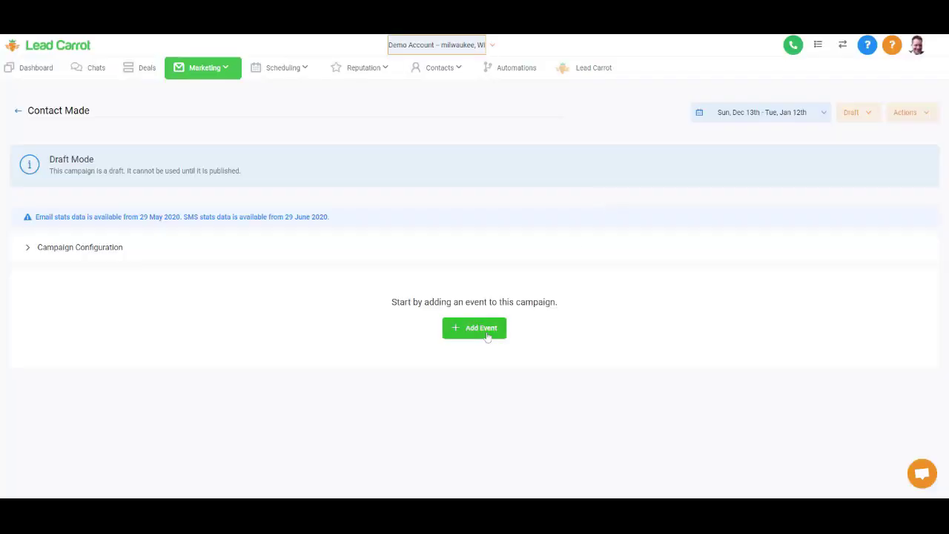
left_click(487, 335)
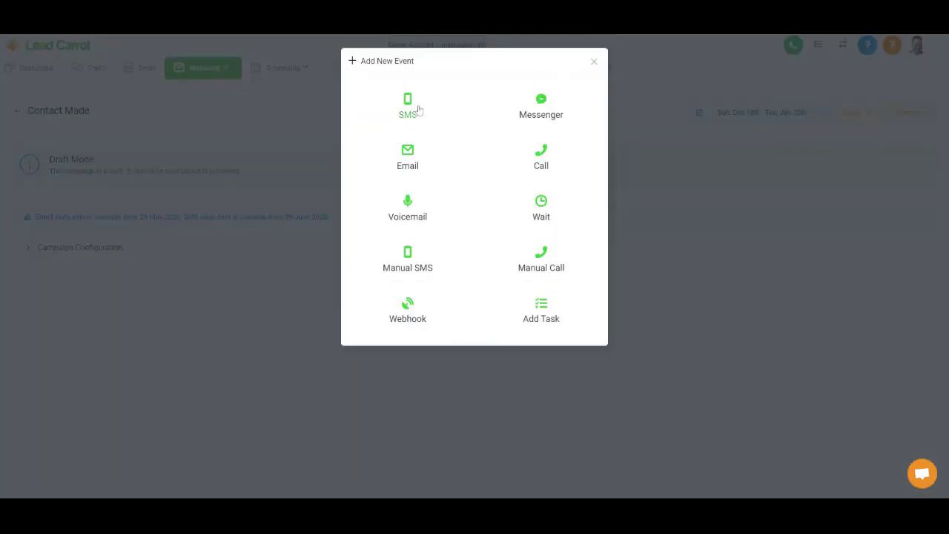
left_click(415, 108)
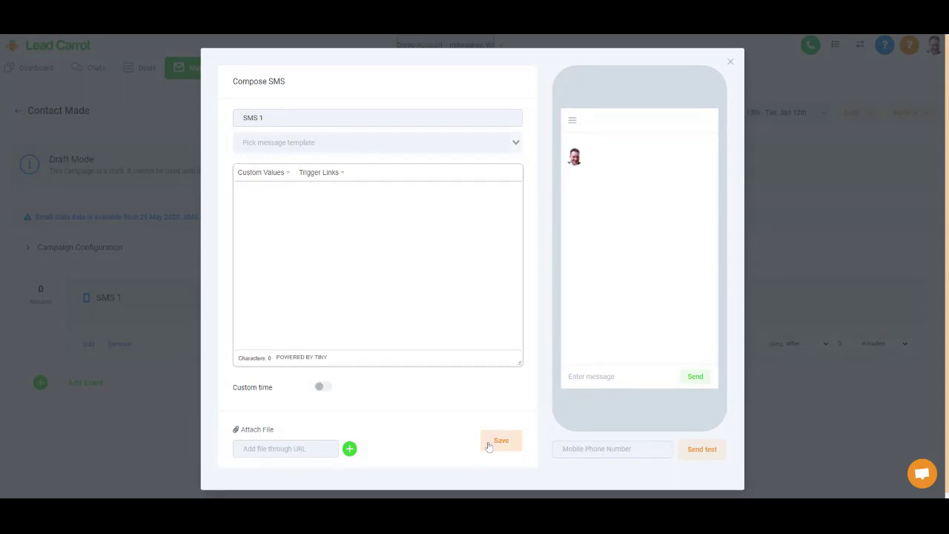
left_click(492, 443)
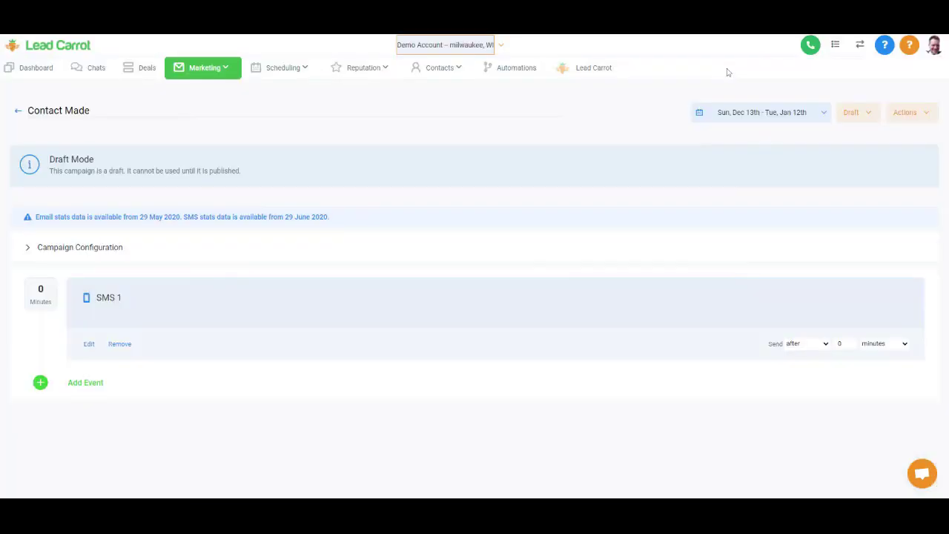
left_click(16, 112)
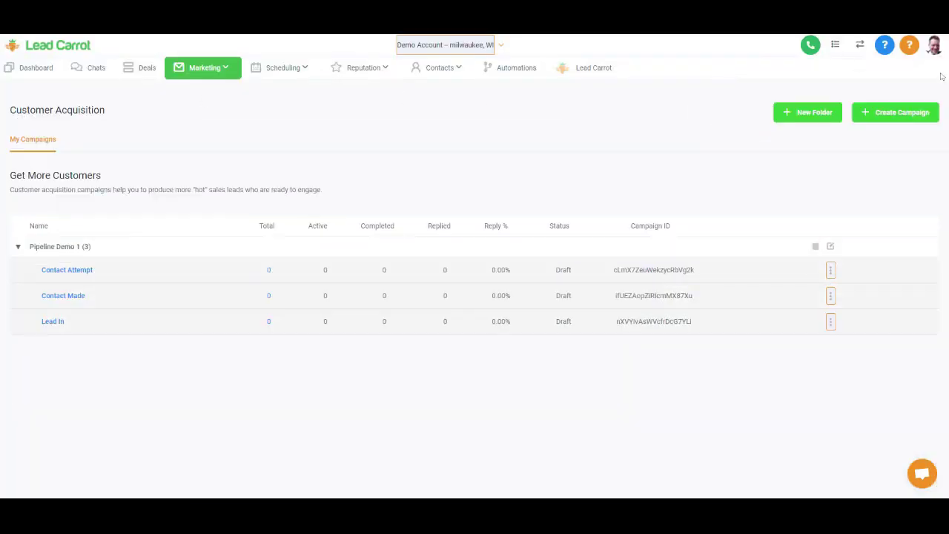
- Create the Appointment Set campaign in Pipeline Demo 1 with an SMS 1 event
left_click(892, 112)
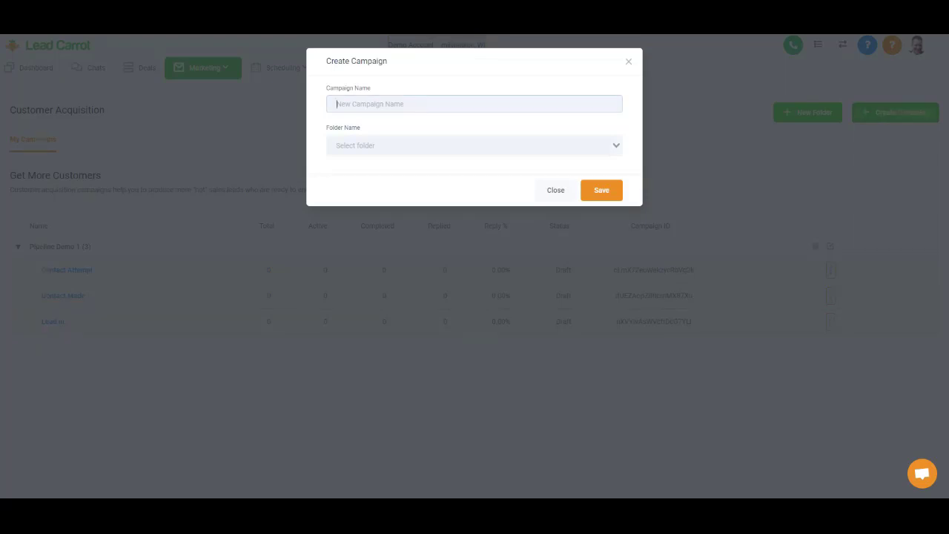
type("Appointment S")
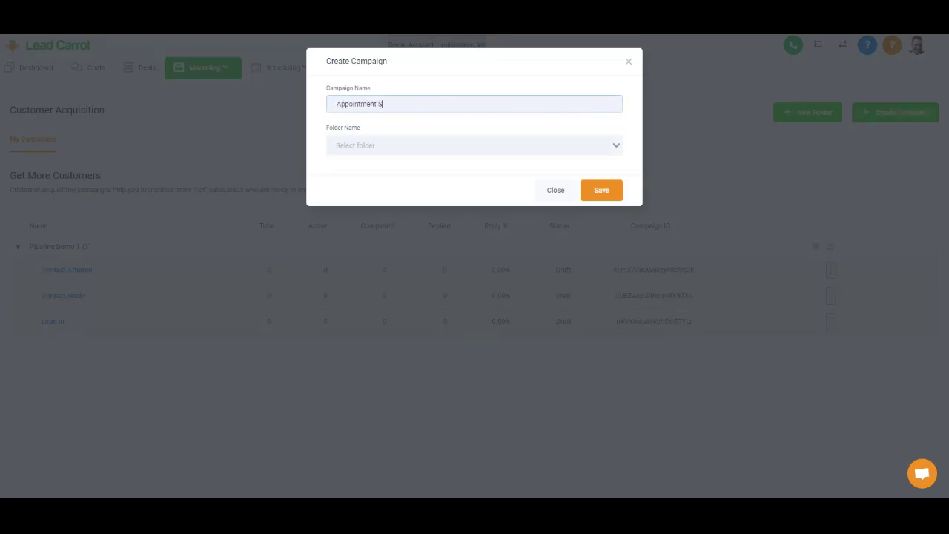
type("et")
left_click(423, 145)
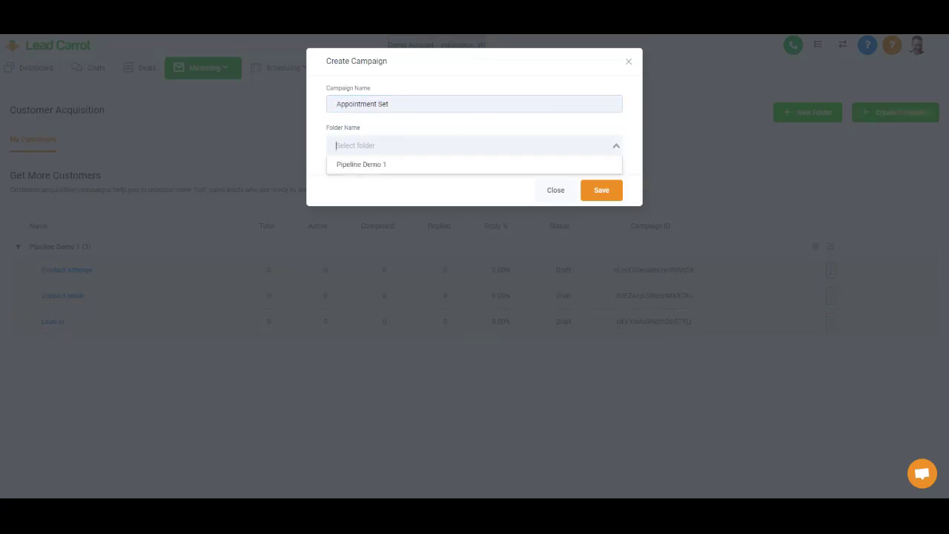
left_click(435, 165)
left_click(588, 191)
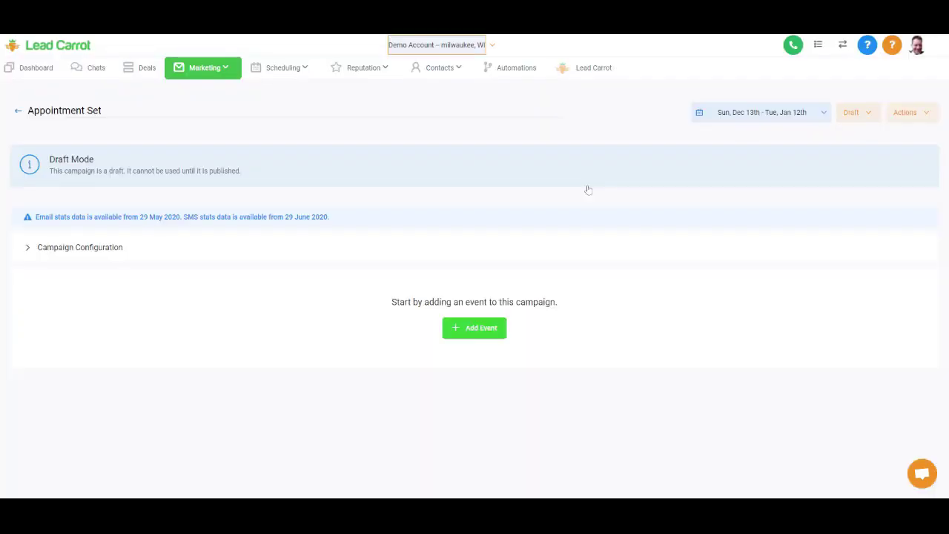
left_click(479, 328)
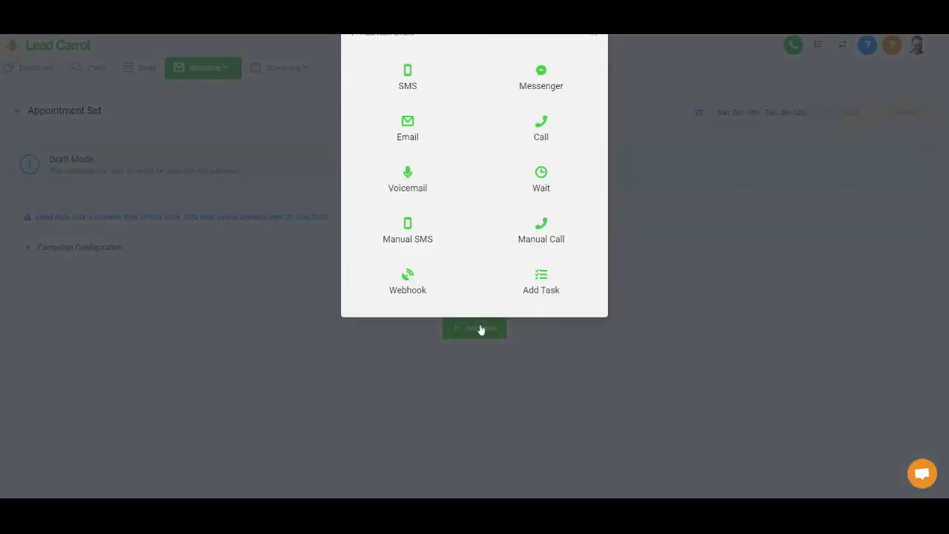
left_click(412, 108)
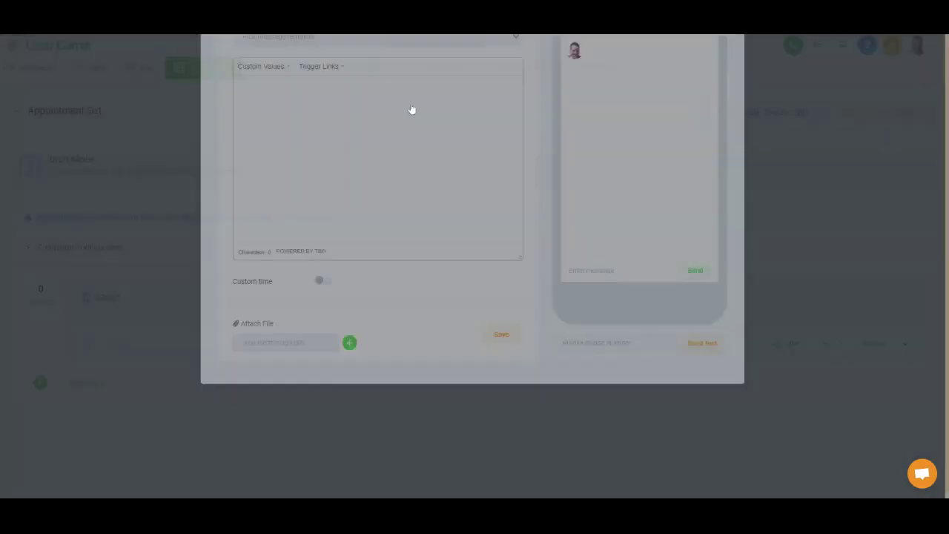
left_click(500, 436)
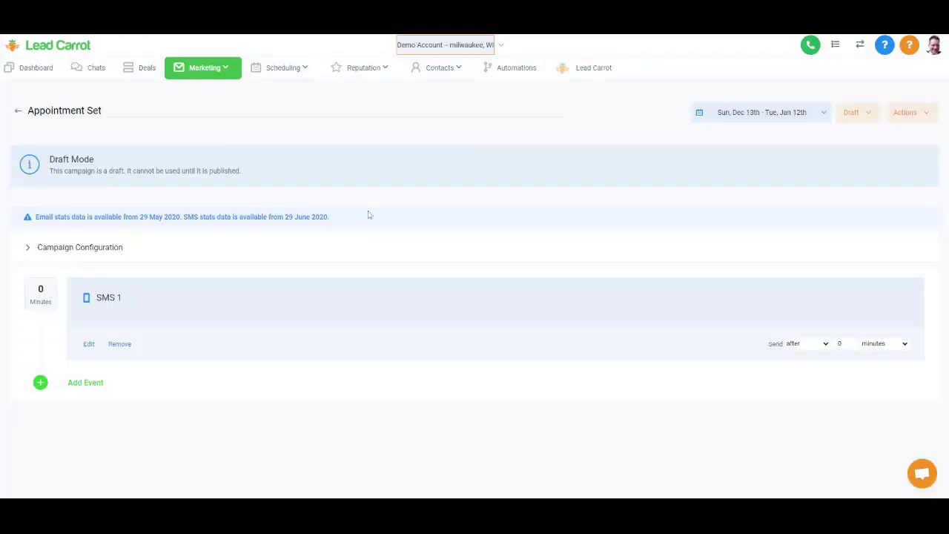
left_click(18, 111)
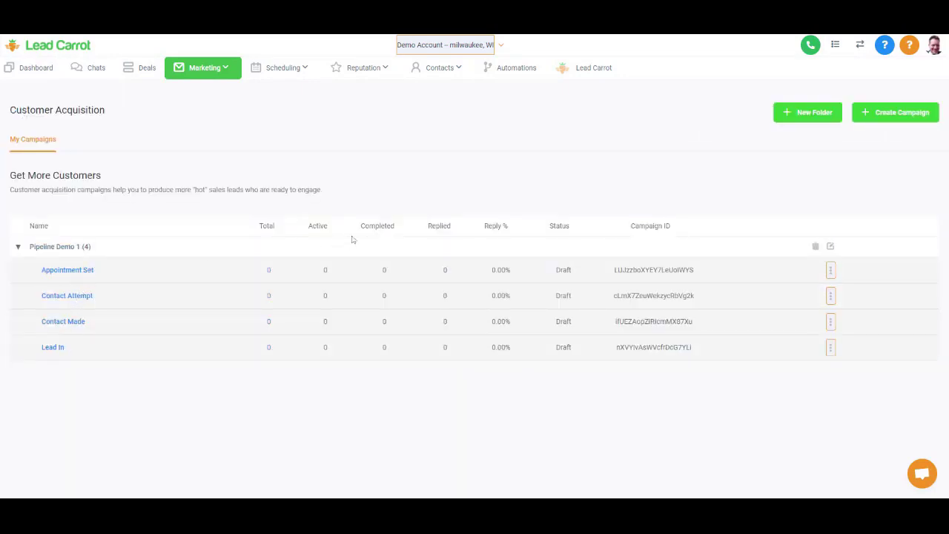
- Create the Pending campaign in Pipeline Demo 1 and add an SMS 1 message event
left_click(887, 126)
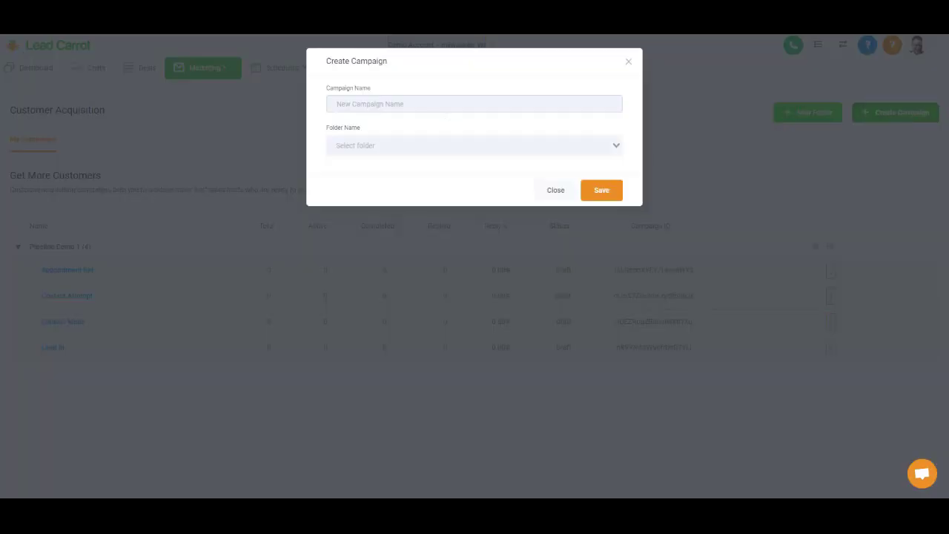
type("Pending")
left_click(408, 146)
left_click(409, 168)
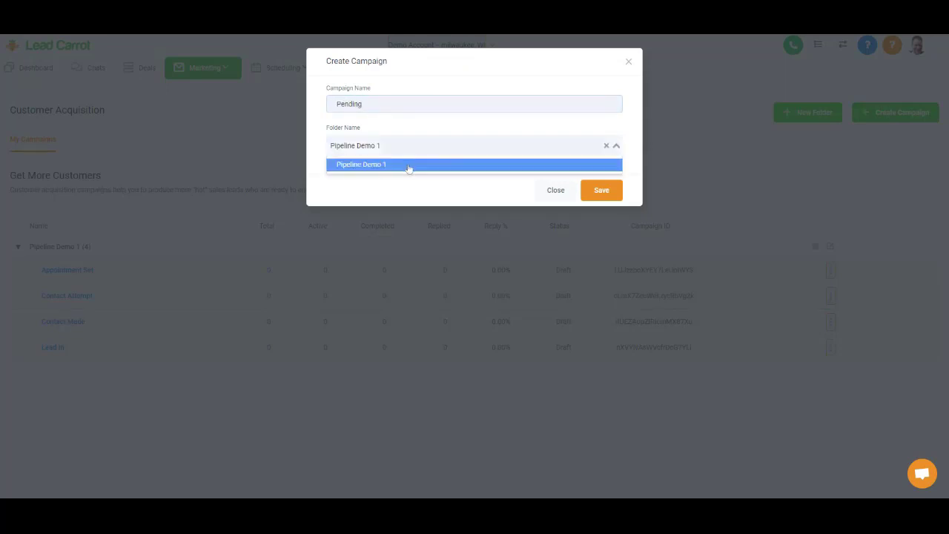
left_click(598, 199)
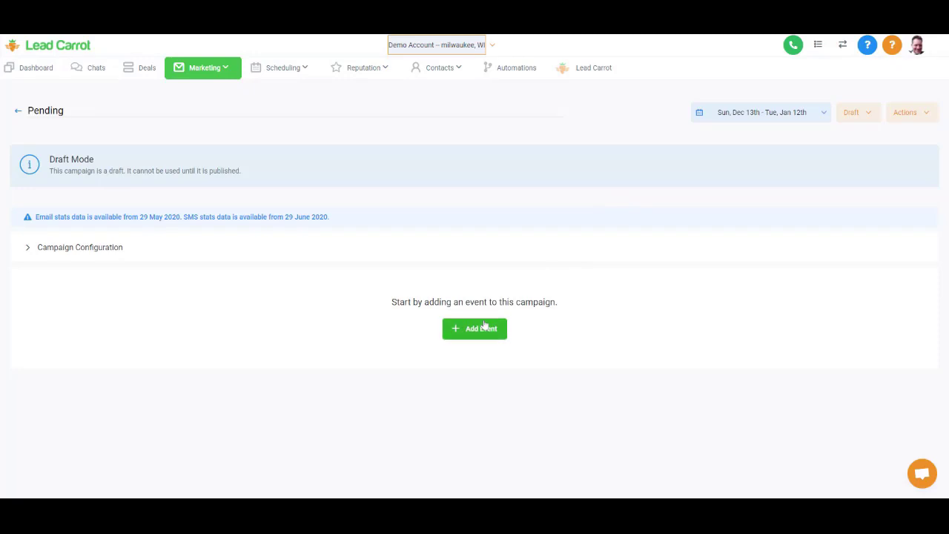
left_click(485, 328)
left_click(413, 105)
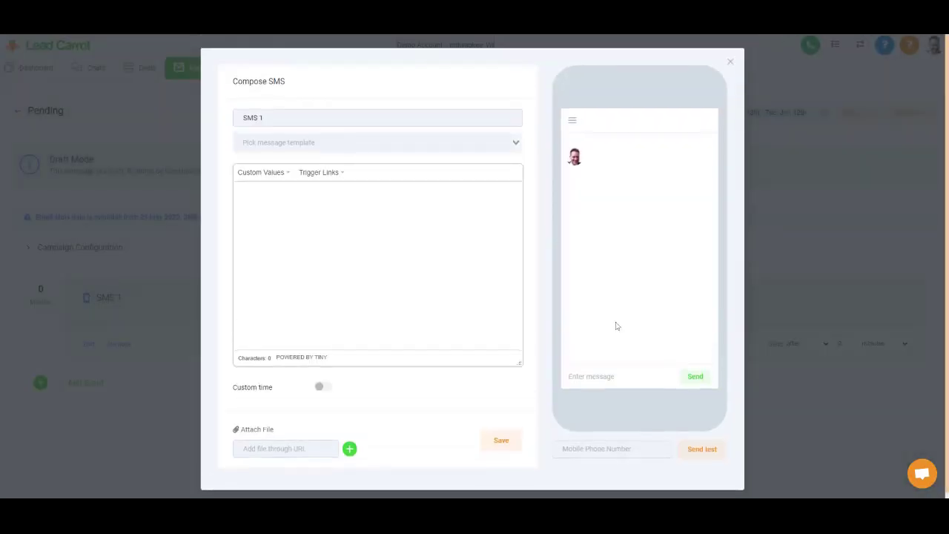
left_click(500, 439)
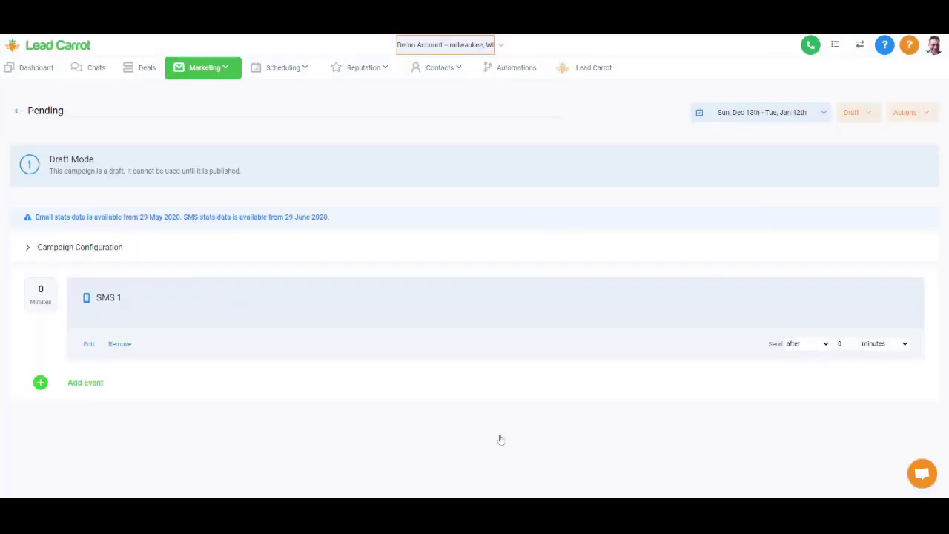
left_click(17, 113)
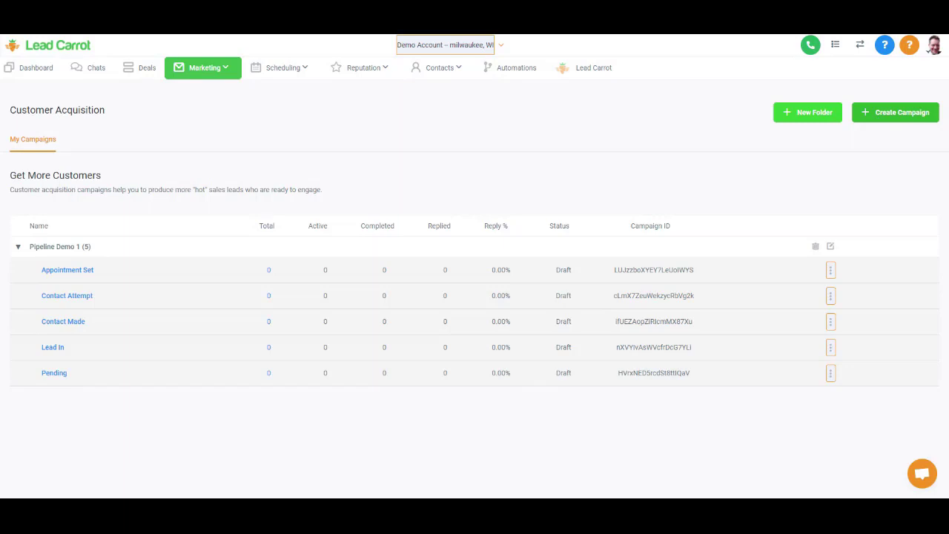
- Create the Onboarding campaign in Pipeline Demo 1 with an SMS 1 event and publish it
left_click(876, 120)
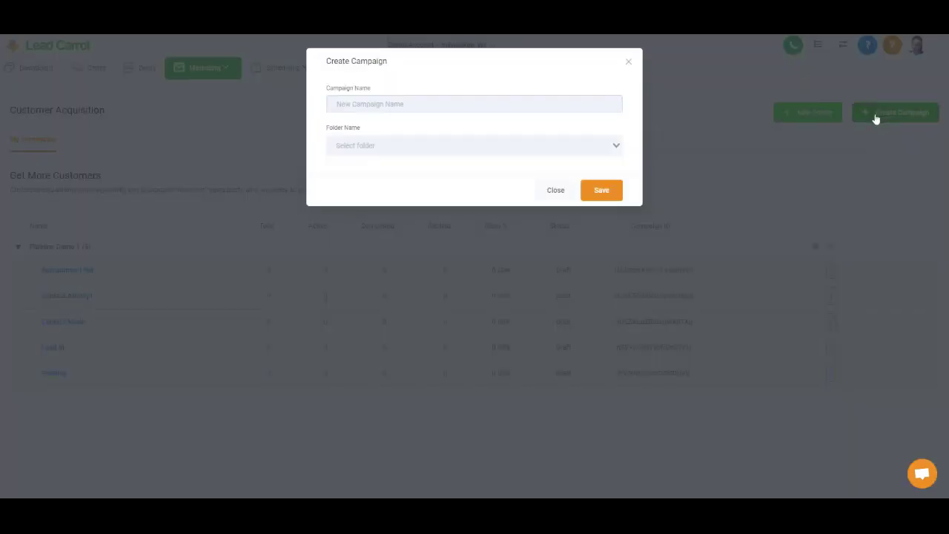
type("Onboarding")
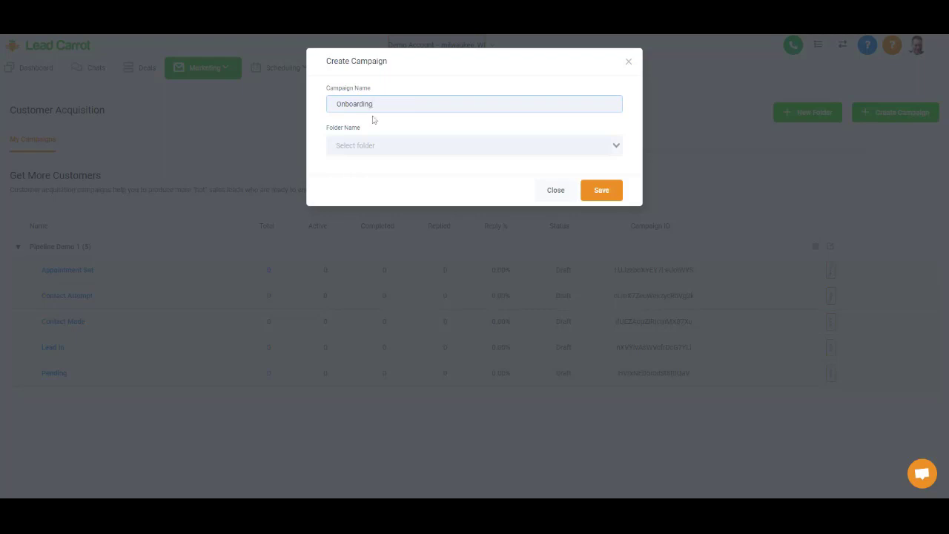
left_click(370, 145)
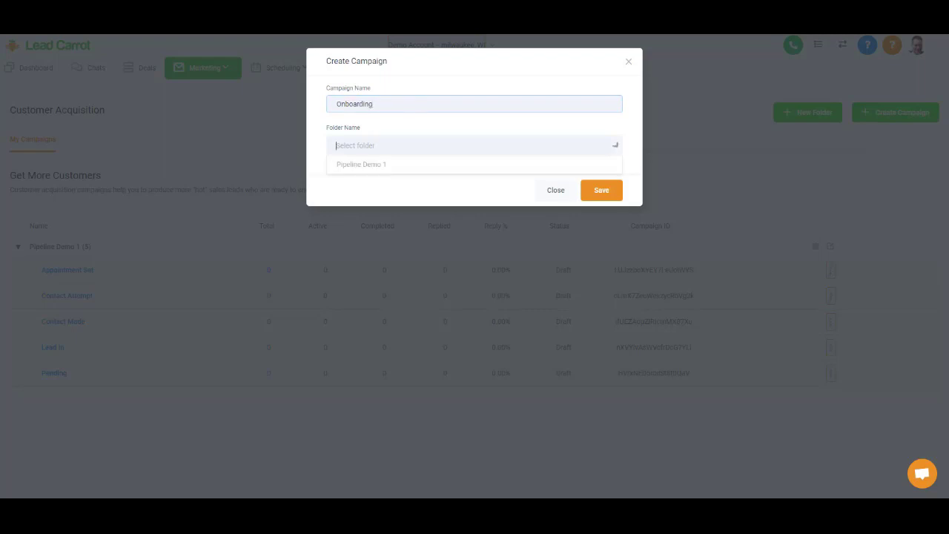
left_click(604, 190)
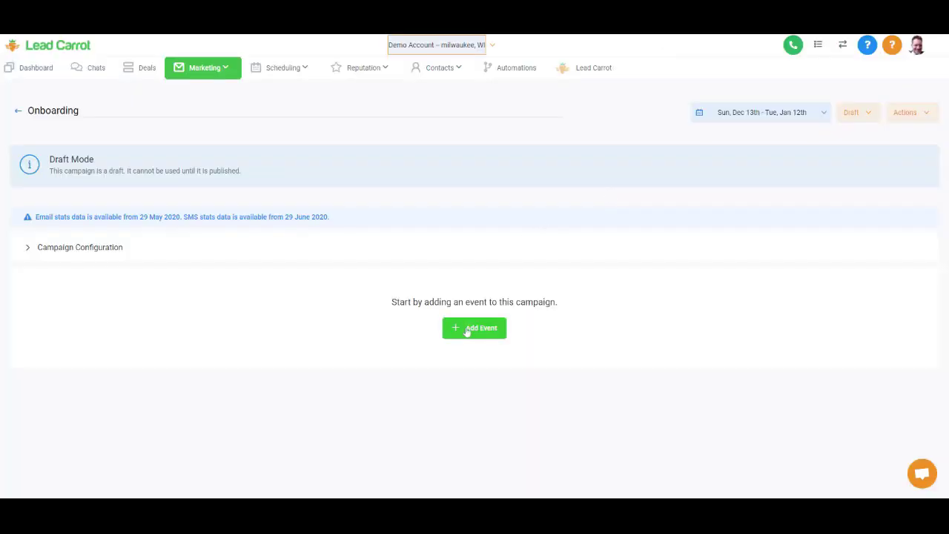
left_click(466, 331)
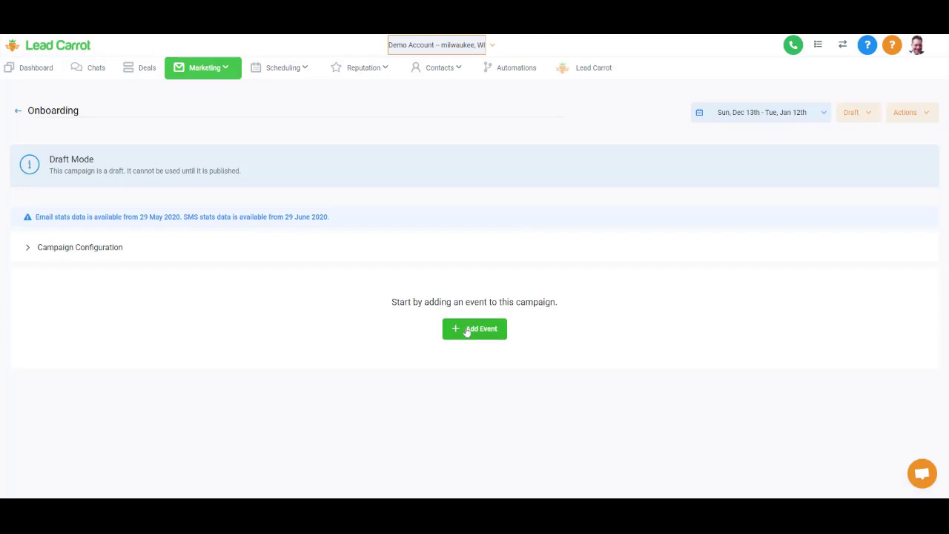
left_click(407, 104)
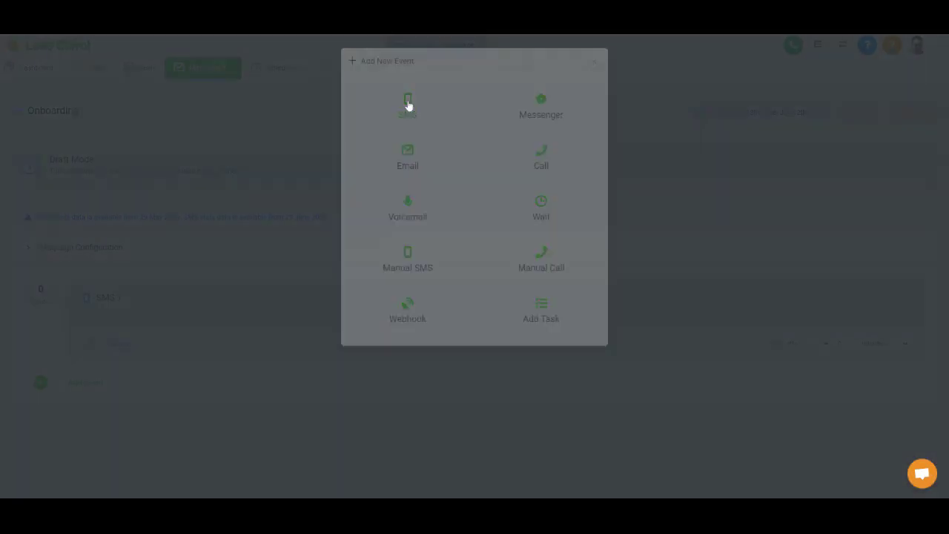
left_click(501, 440)
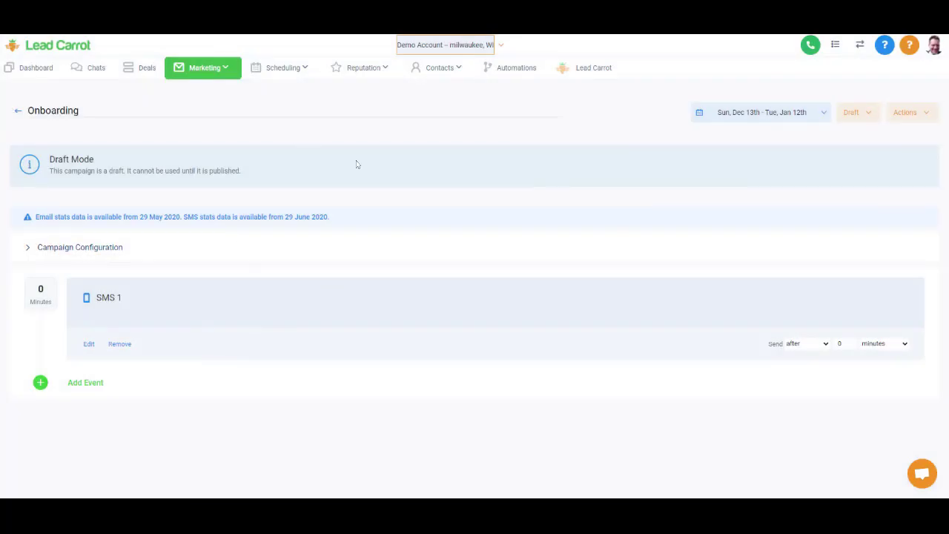
left_click(856, 115)
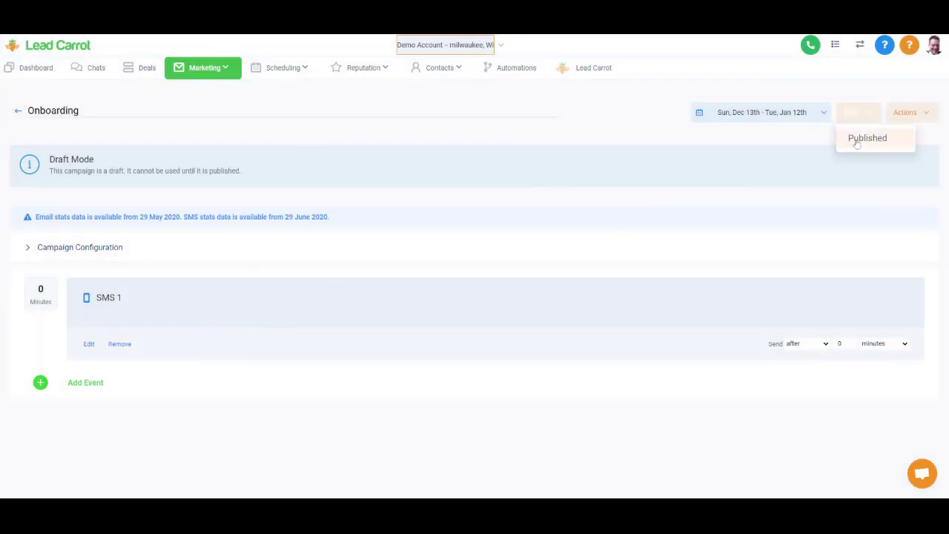
left_click(861, 139)
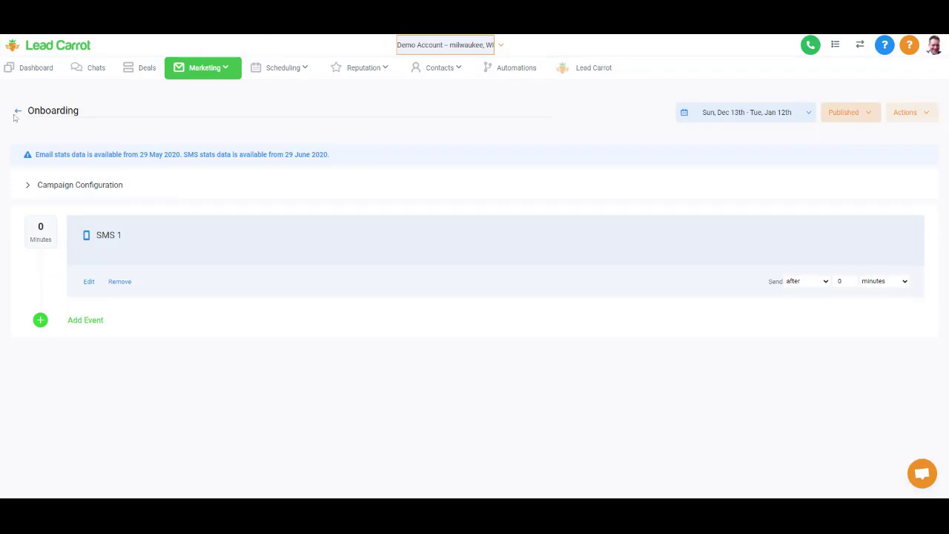
left_click(17, 114)
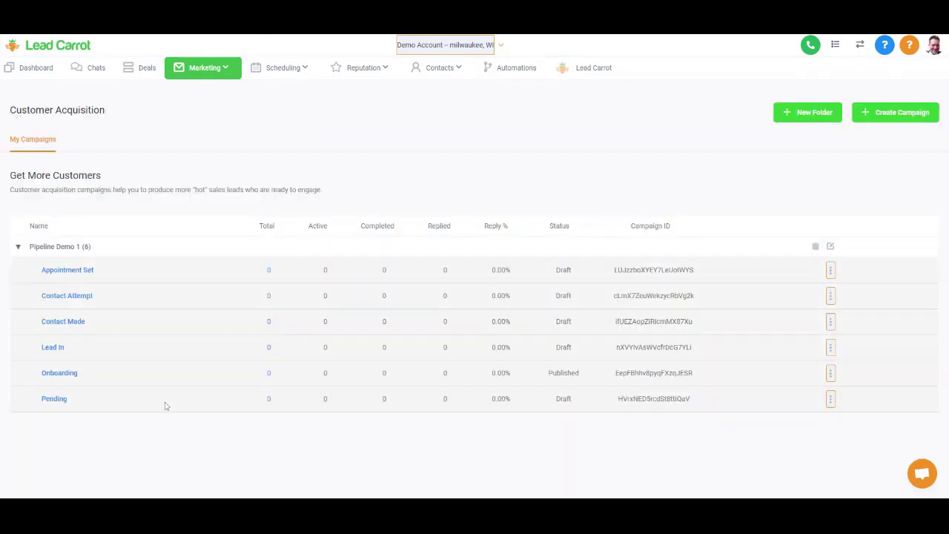
- Set the Pending and Lead In campaigns to Published
left_click(62, 403)
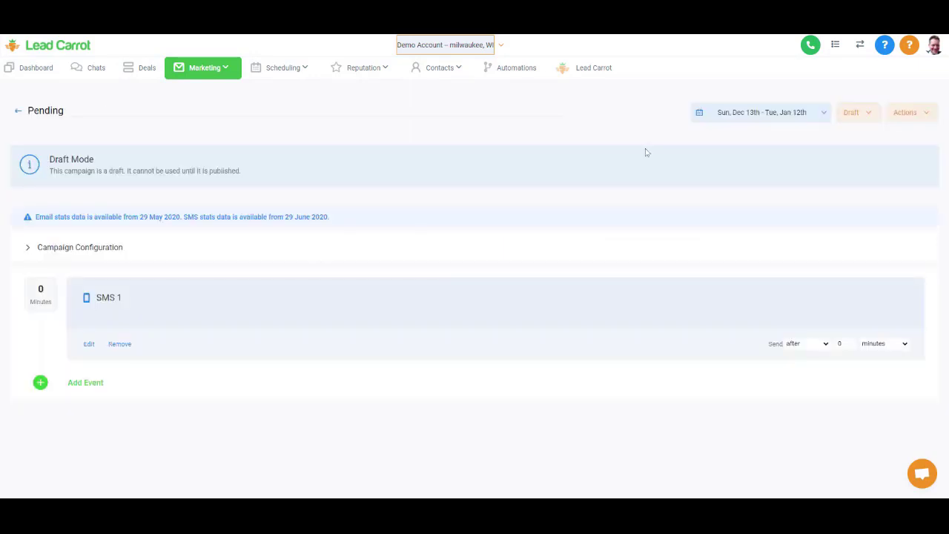
left_click(858, 113)
left_click(855, 143)
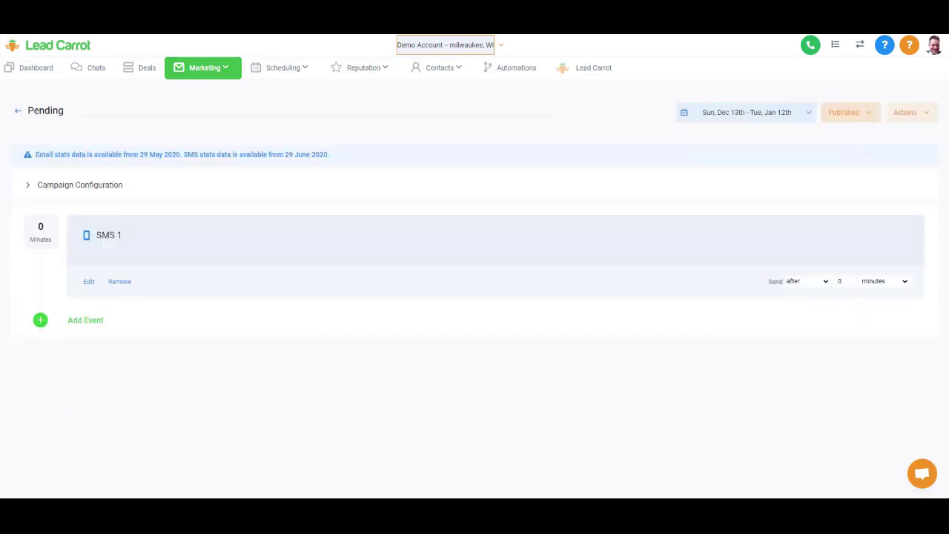
left_click(19, 113)
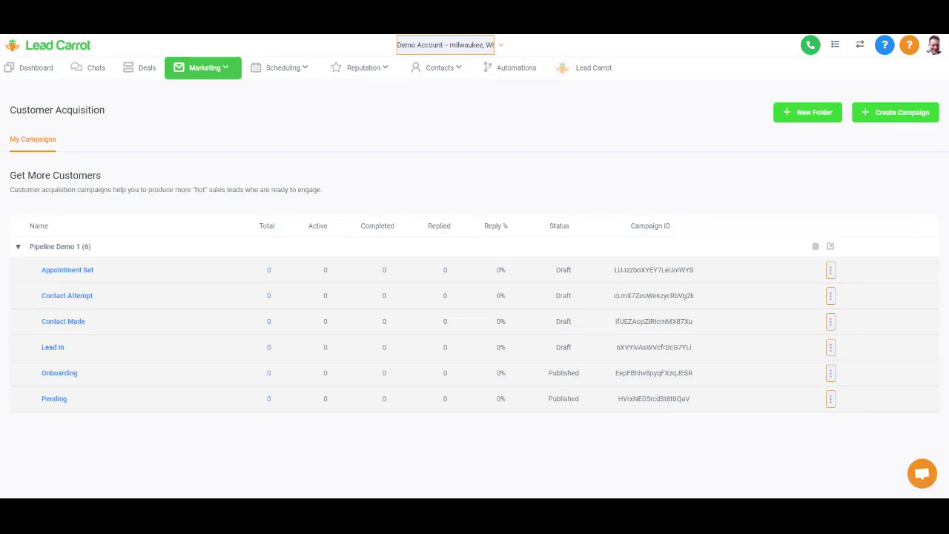
left_click(54, 349)
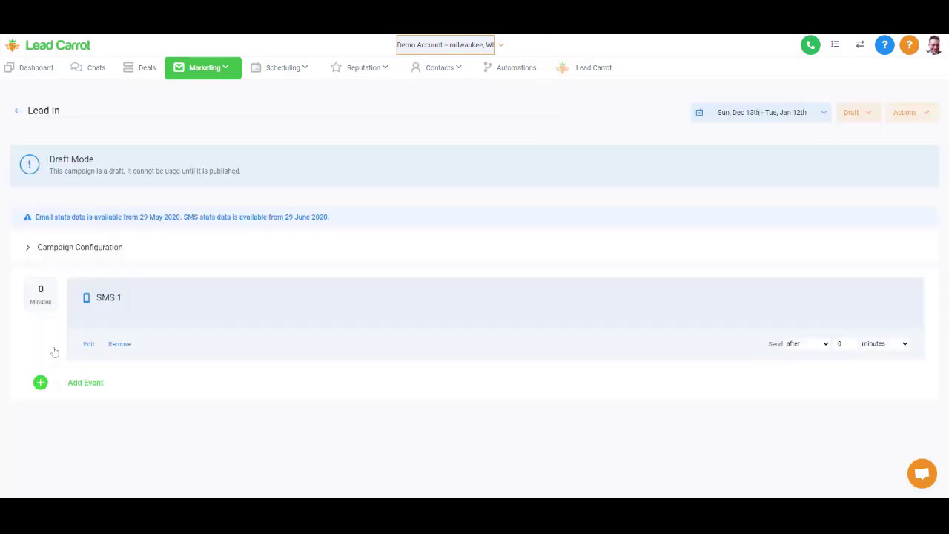
left_click(862, 113)
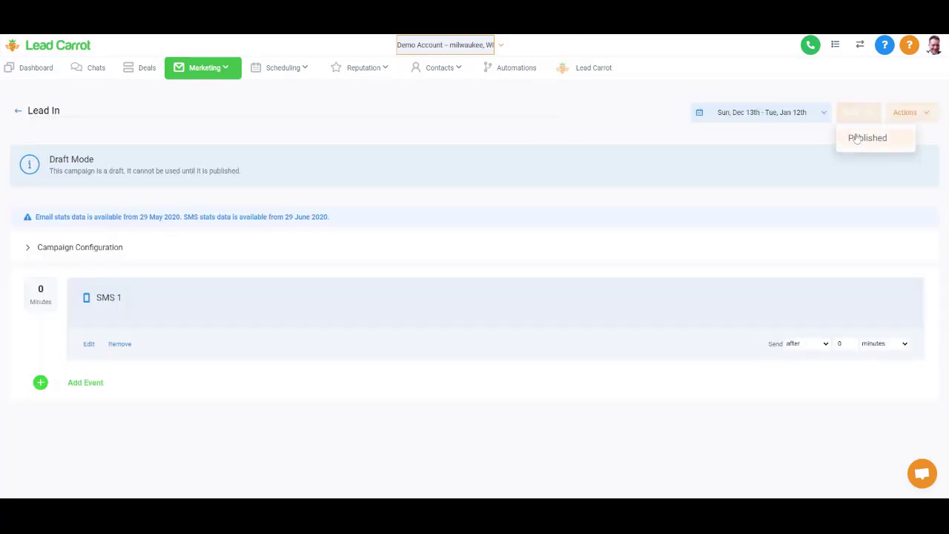
left_click(857, 139)
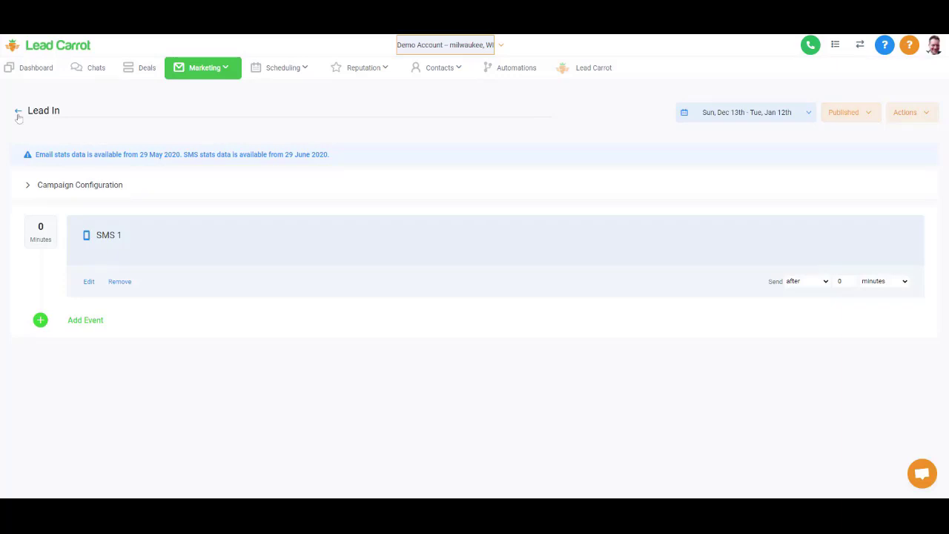
left_click(19, 112)
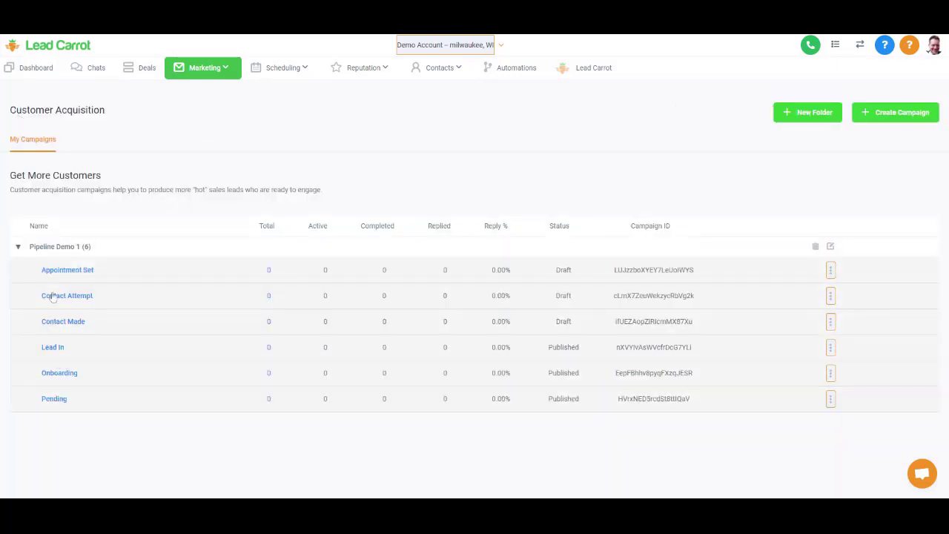
- Publish the Contact Made, Contact Attempt and Appointment Set campaigns
left_click(44, 325)
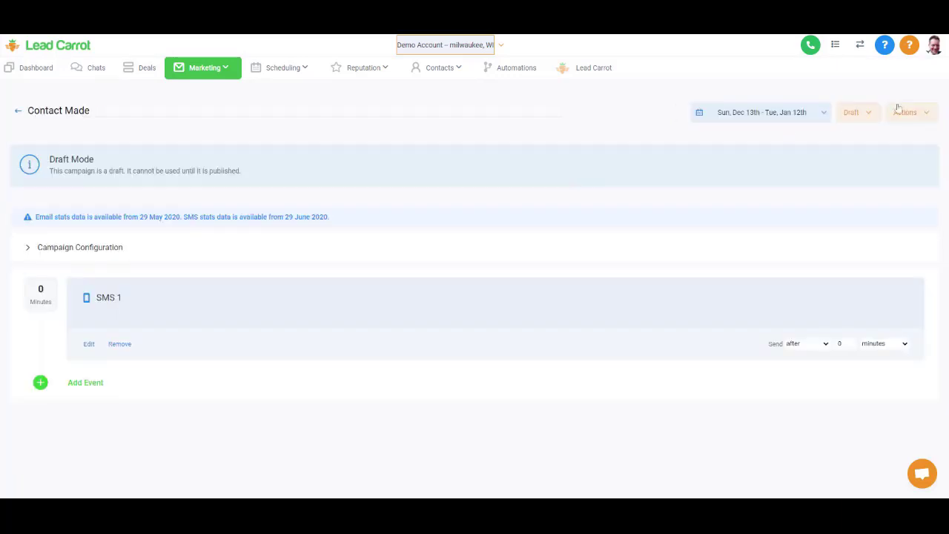
left_click(860, 113)
left_click(860, 139)
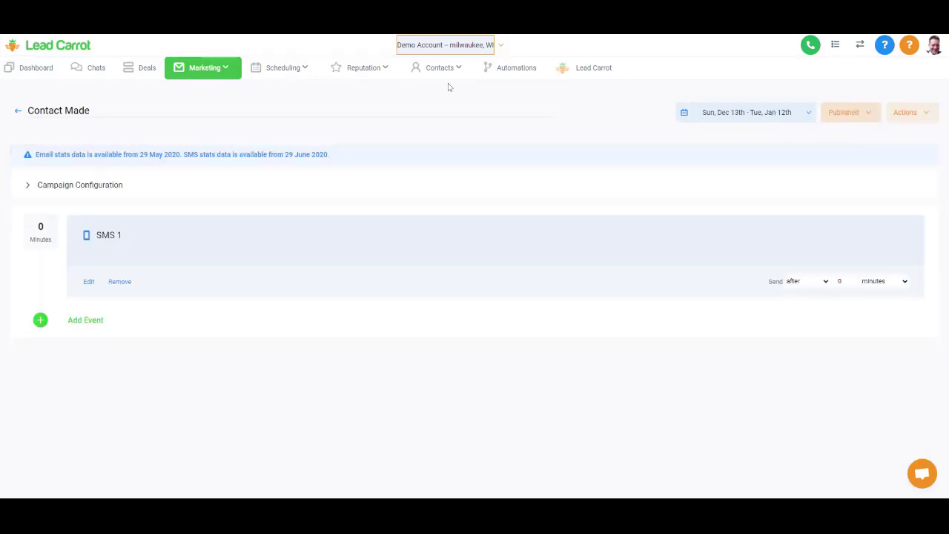
left_click(17, 112)
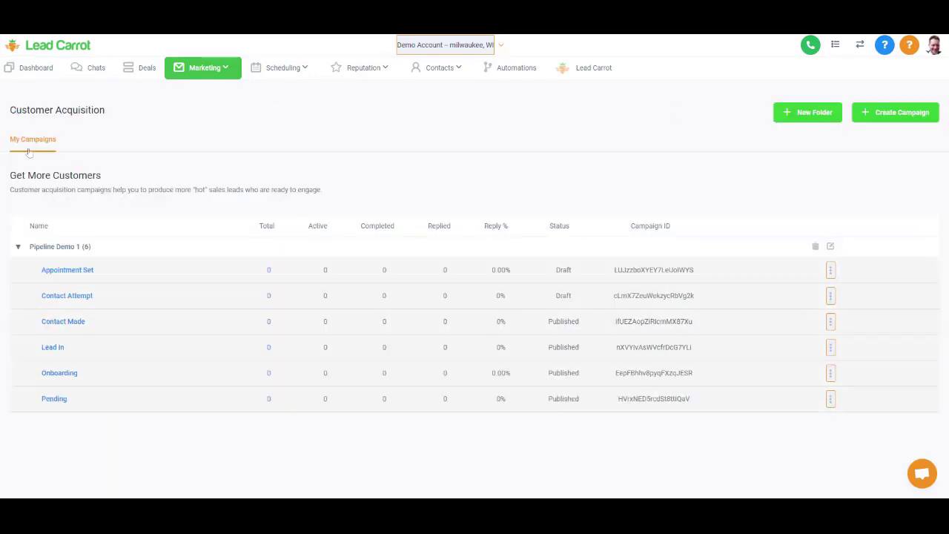
left_click(60, 296)
left_click(853, 117)
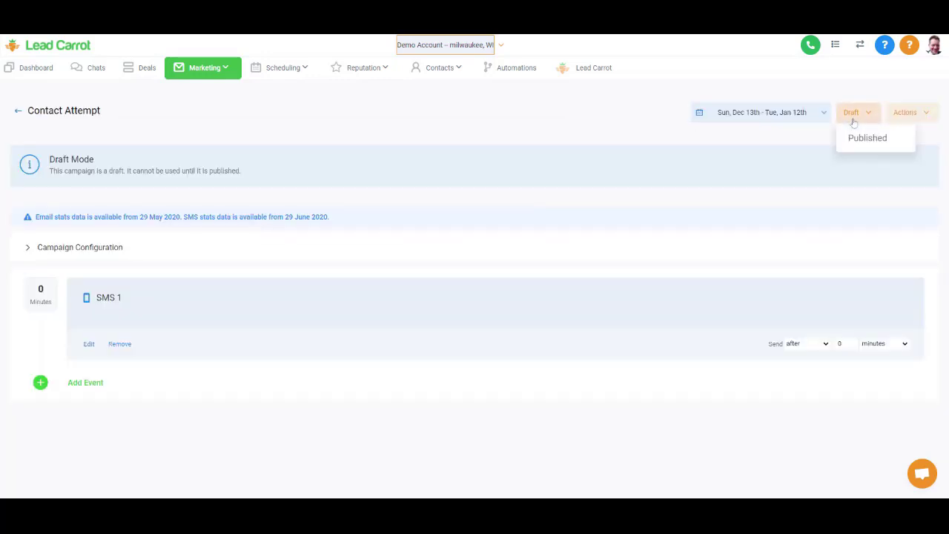
left_click(858, 144)
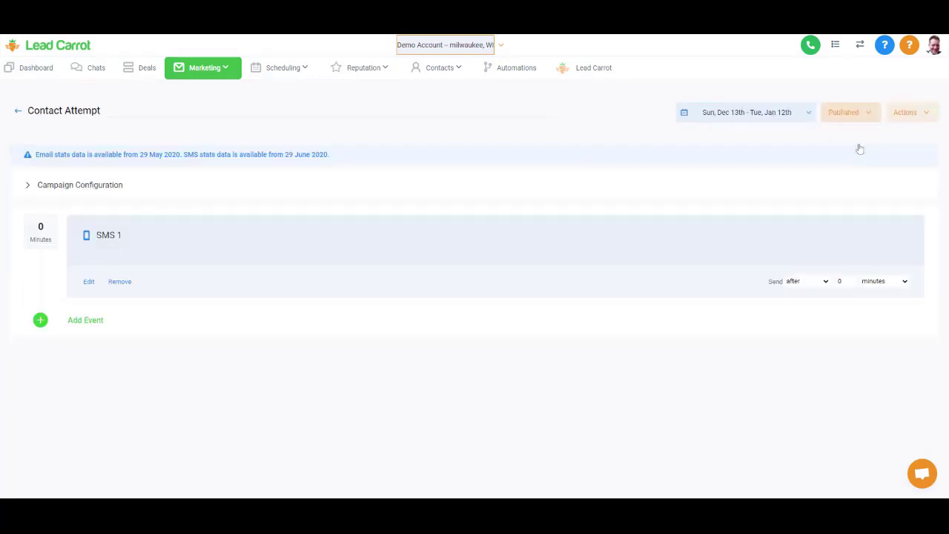
left_click(17, 111)
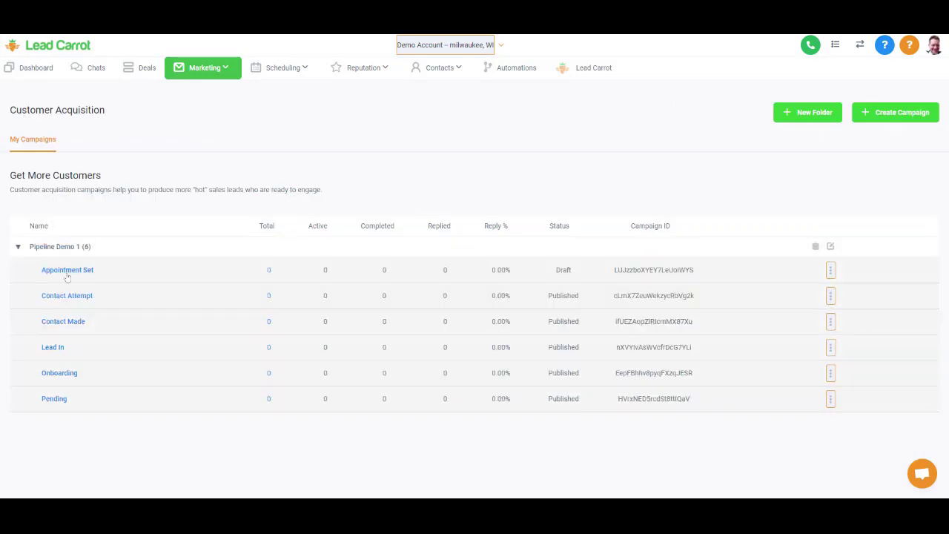
left_click(67, 271)
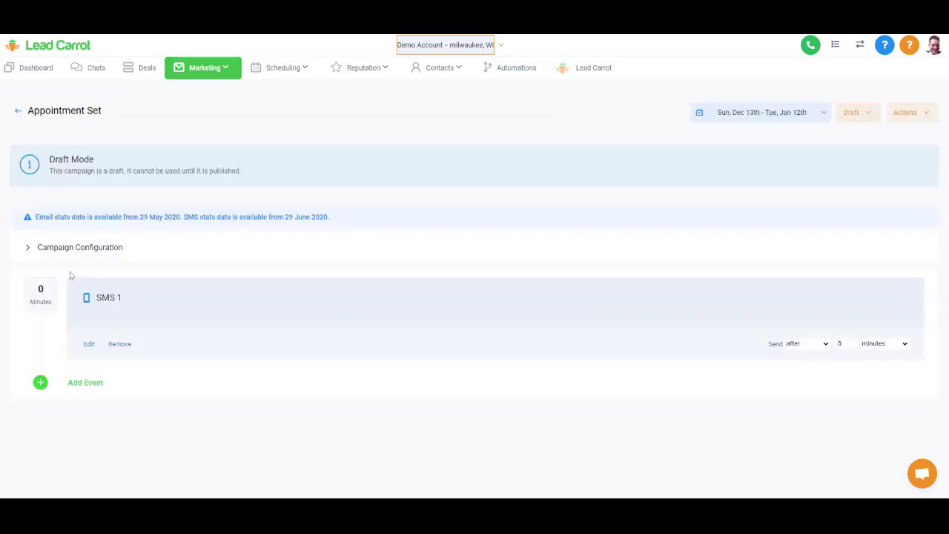
left_click(854, 119)
left_click(855, 141)
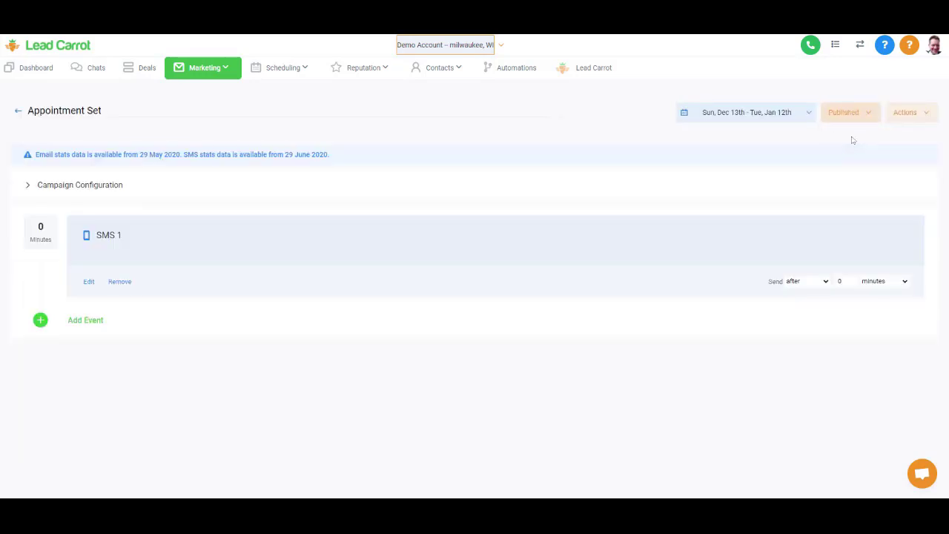
left_click(18, 111)
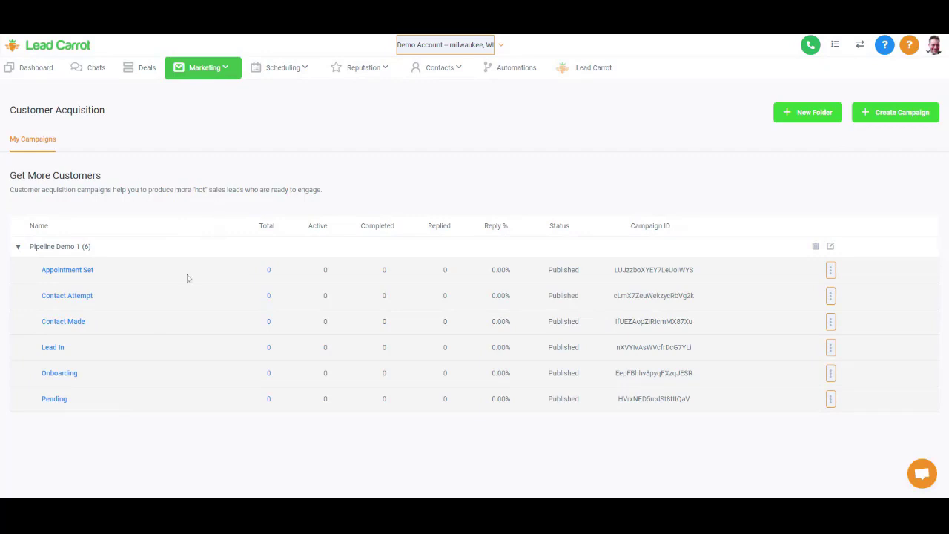
- Add a new trigger folder named 'Pipline Demo 1' under Automations
left_click(505, 69)
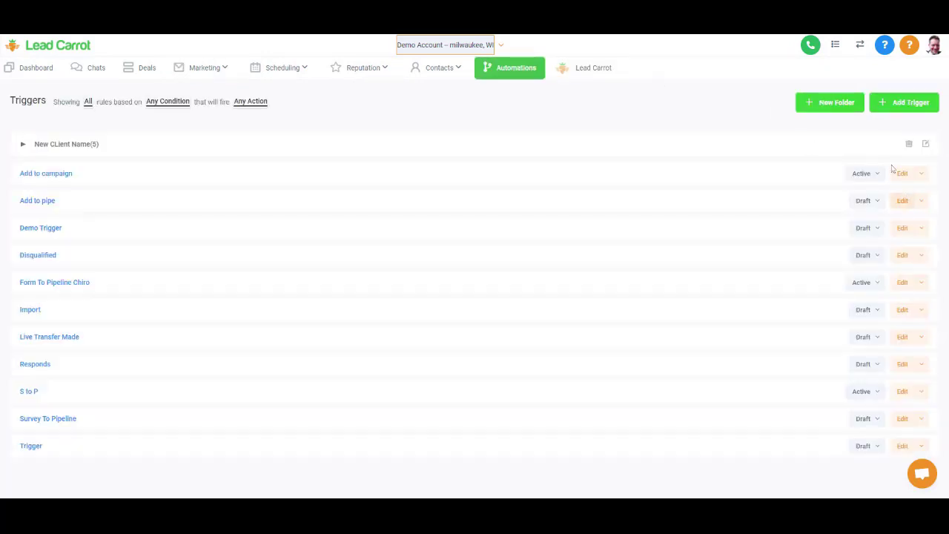
left_click(833, 104)
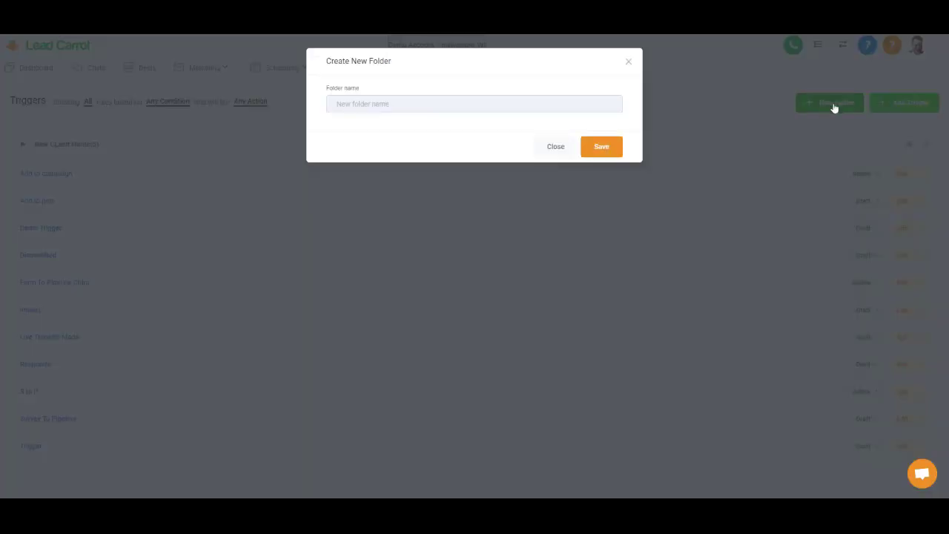
type("Pip")
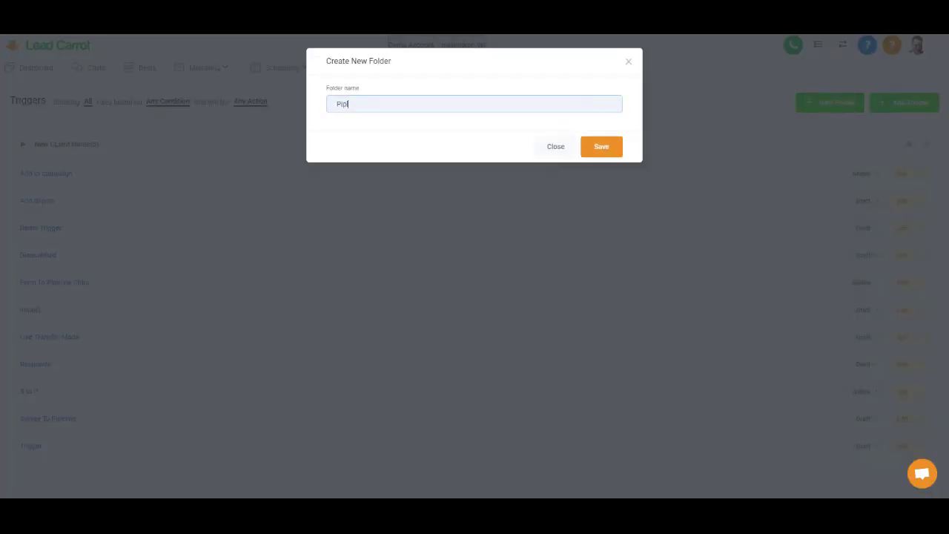
type("line Demo 1")
left_click(586, 146)
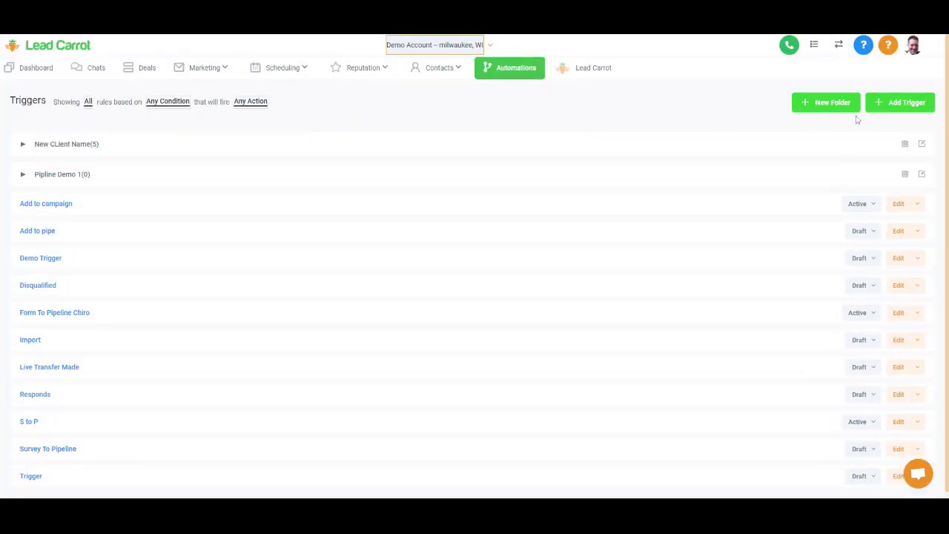
- Create a trigger named 'Lead In' in the Pipline Demo 1 folder
left_click(892, 109)
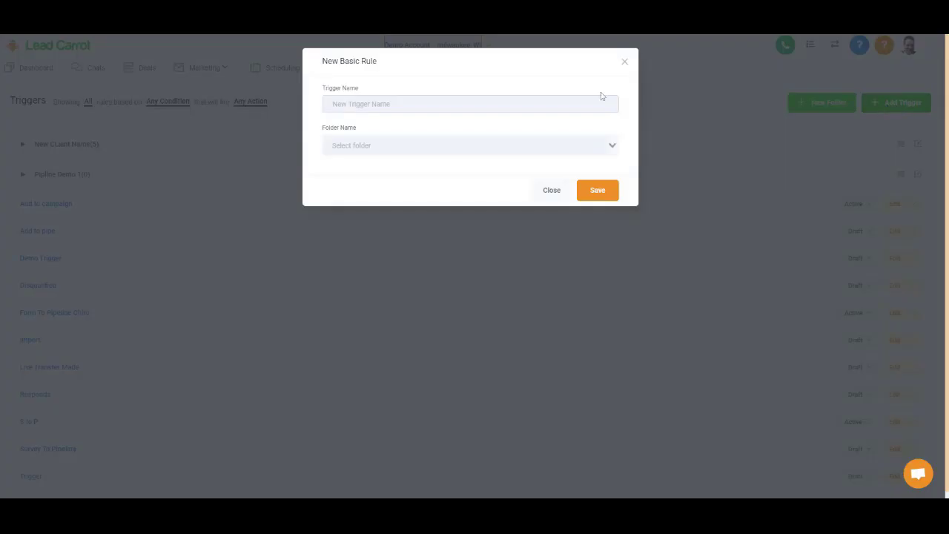
type("Lead In")
left_click(567, 144)
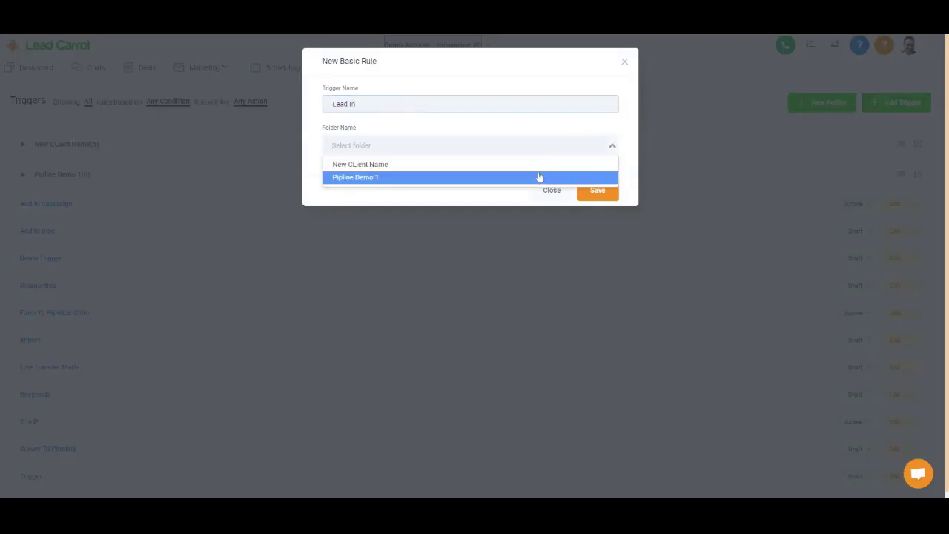
left_click(539, 178)
left_click(598, 193)
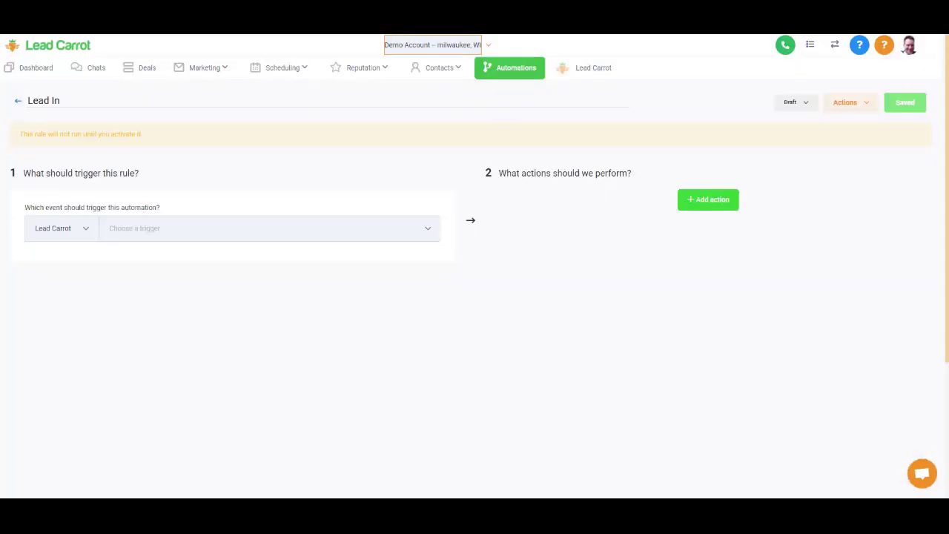
- Set the trigger event to Pipeline Stage Changed
left_click(267, 228)
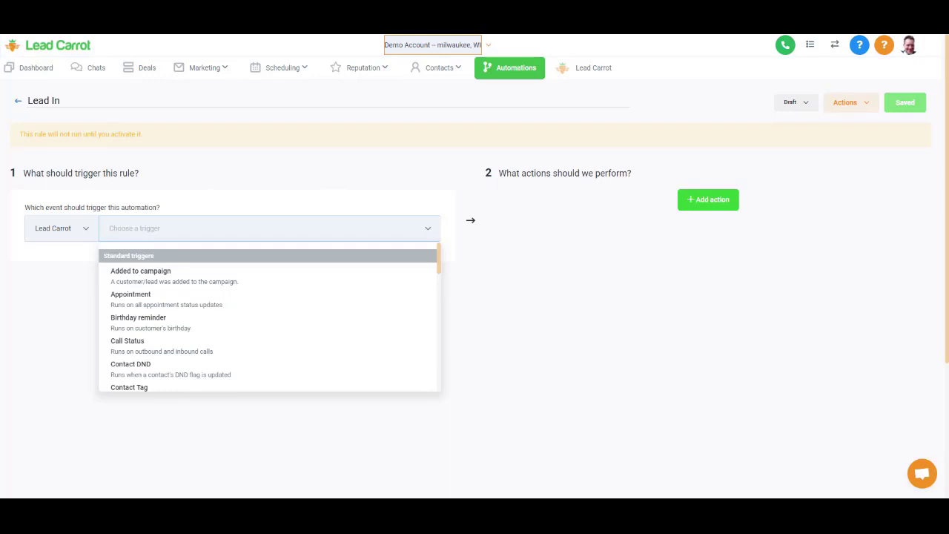
scroll(218, 328, "down", 2)
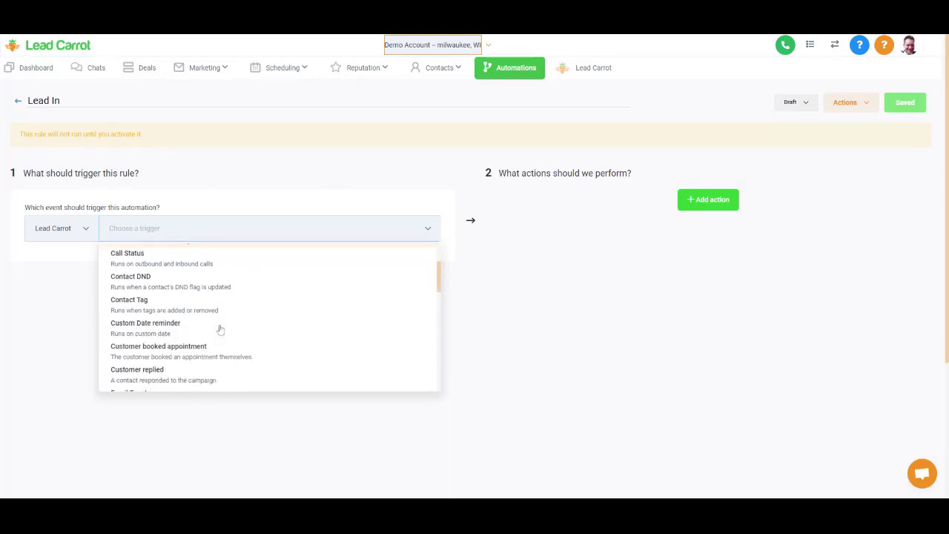
scroll(220, 328, "down", 3)
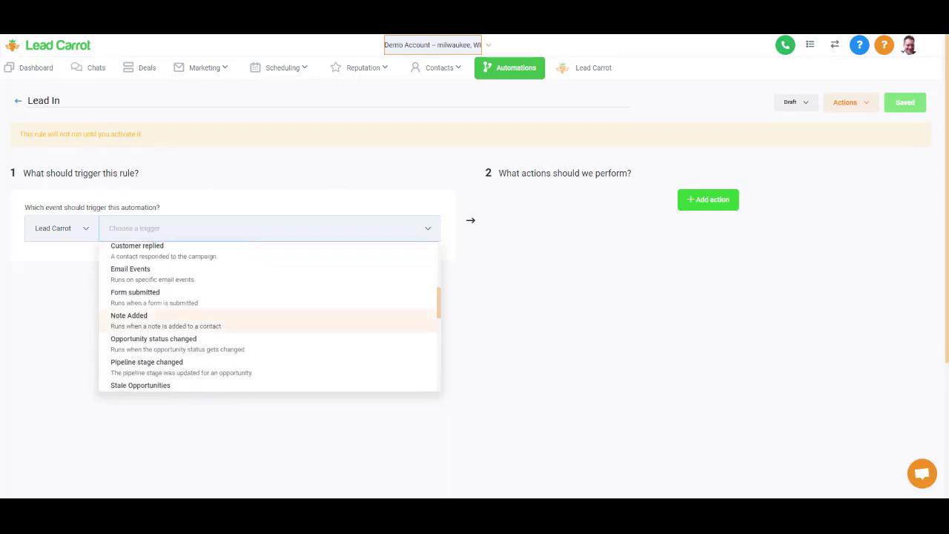
scroll(221, 328, "down", 1)
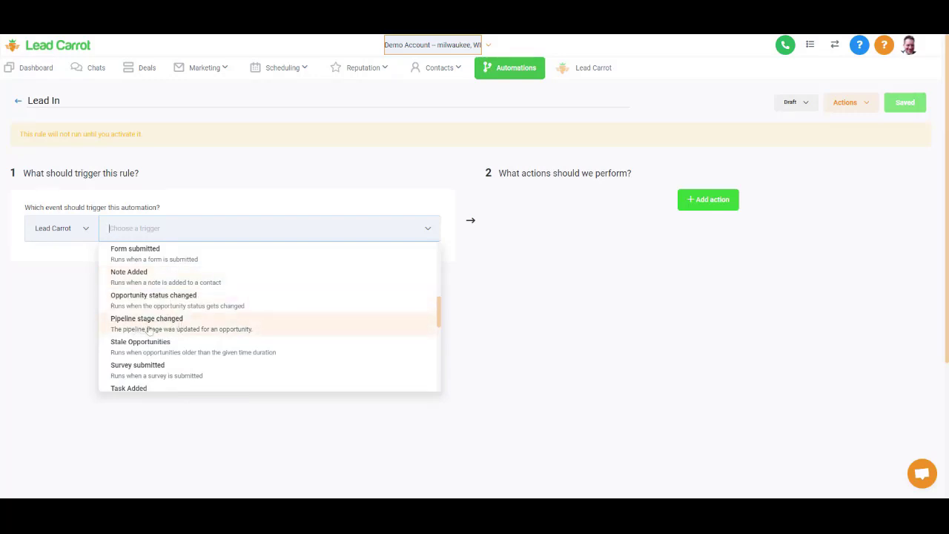
left_click(148, 330)
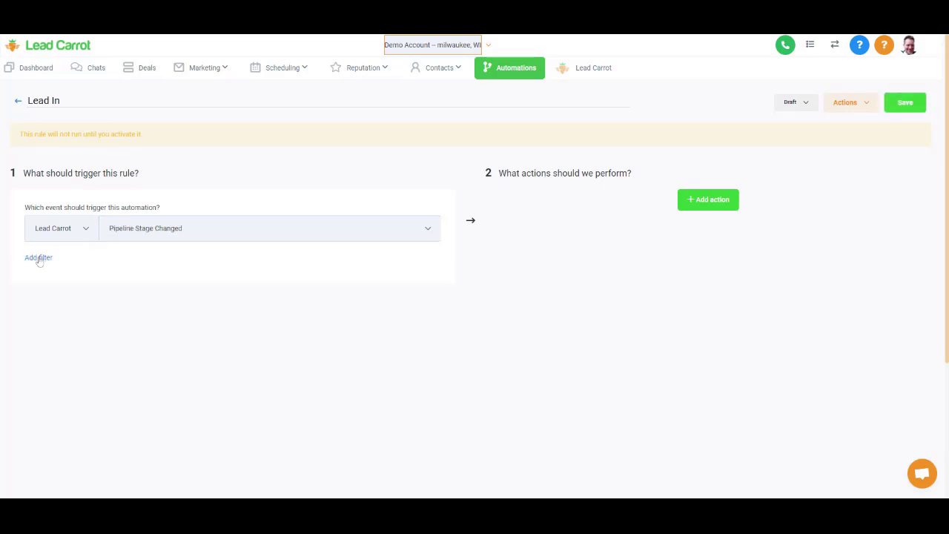
- Add filters In Pipeline = Demo 1 and Pipeline Stage = Lead In
left_click(39, 259)
left_click(59, 278)
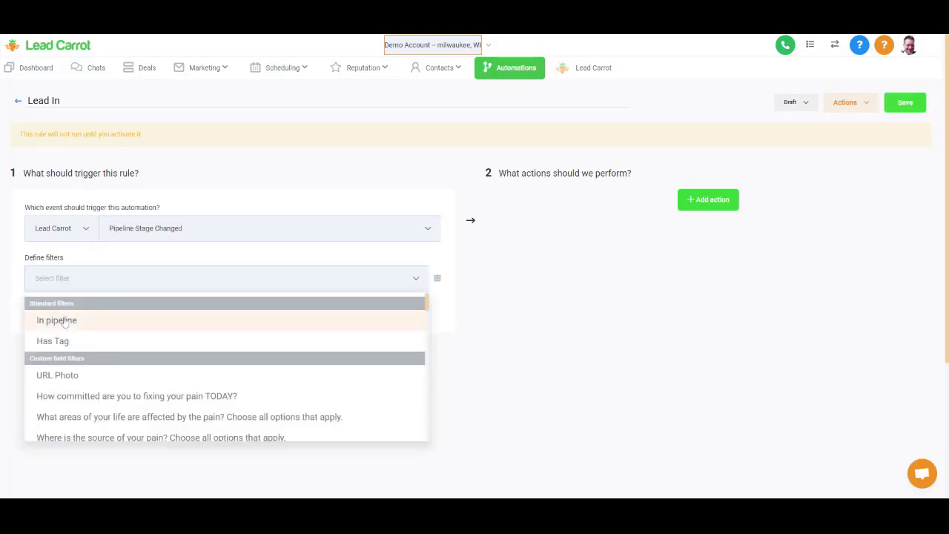
left_click(64, 321)
left_click(265, 279)
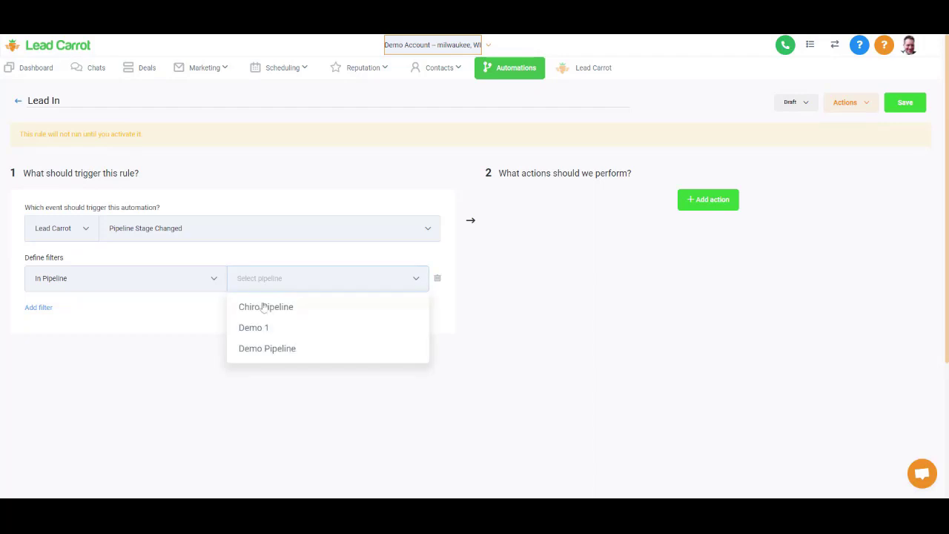
left_click(265, 336)
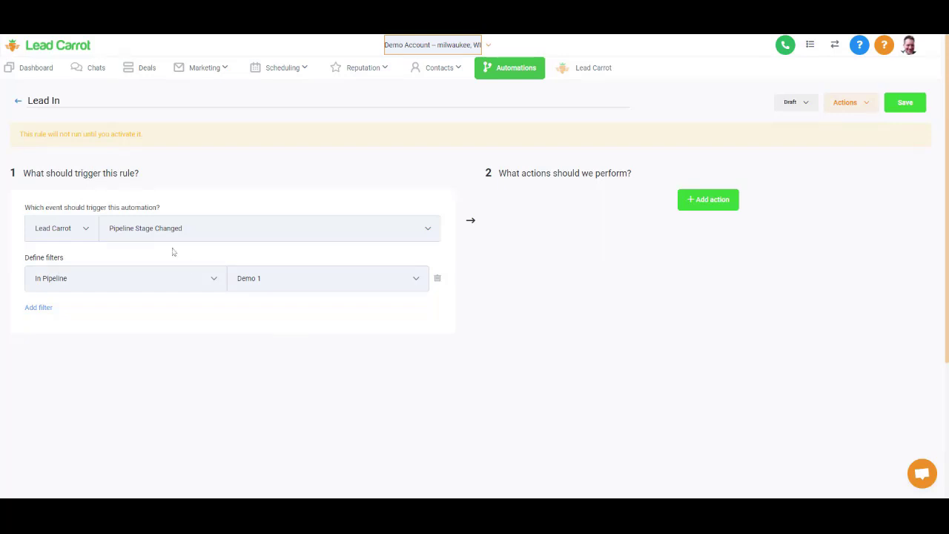
left_click(38, 307)
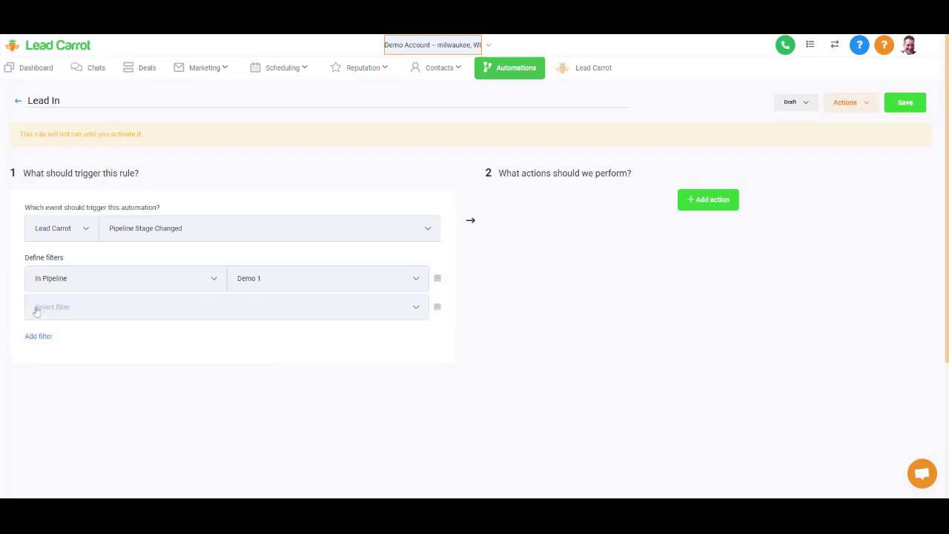
left_click(35, 306)
left_click(72, 370)
left_click(256, 340)
- Add actions Remove From All Campaigns and Add To Campaign 'Lead In'
left_click(719, 201)
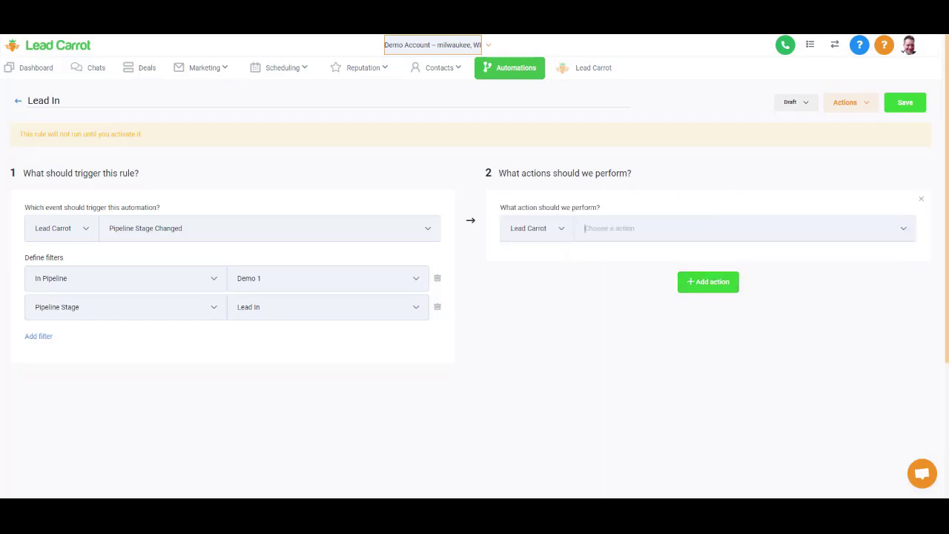
left_click(638, 229)
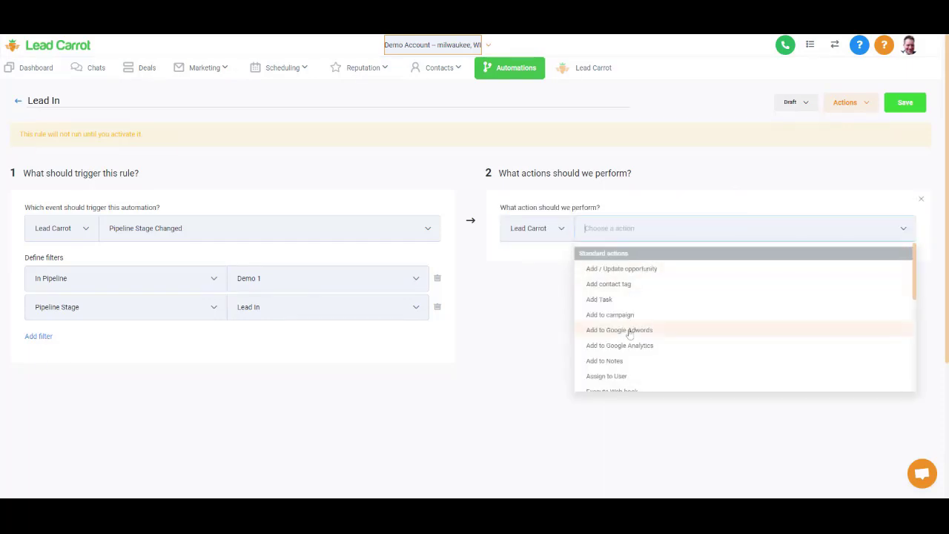
scroll(629, 332, "down", 2)
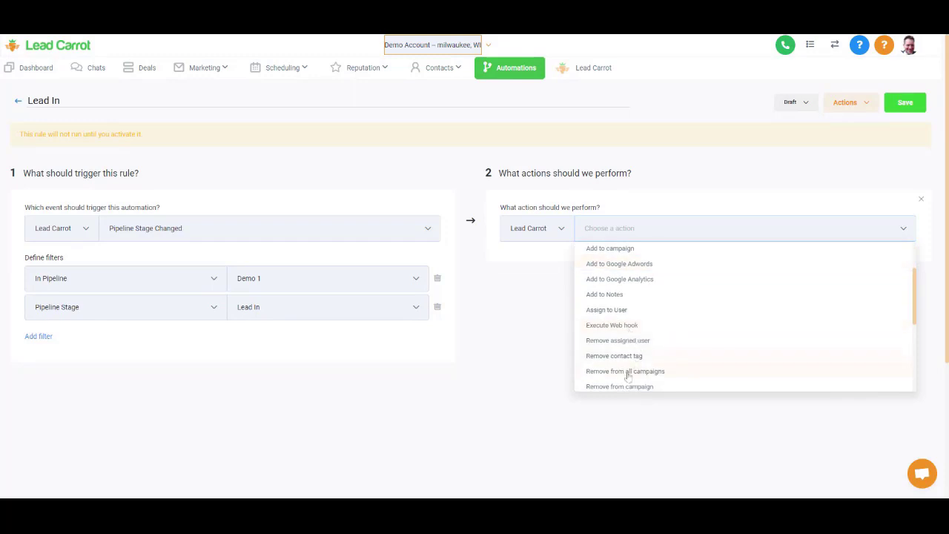
left_click(628, 377)
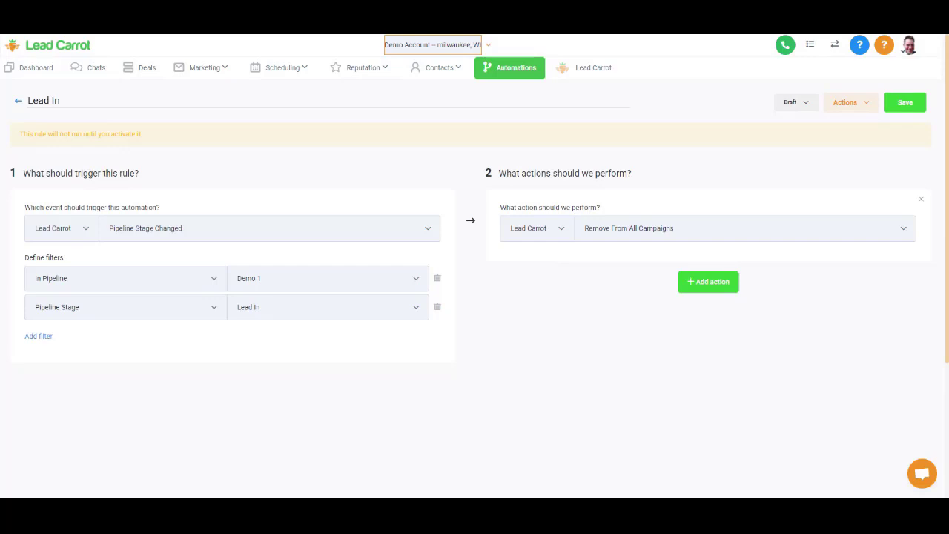
left_click(708, 280)
left_click(645, 310)
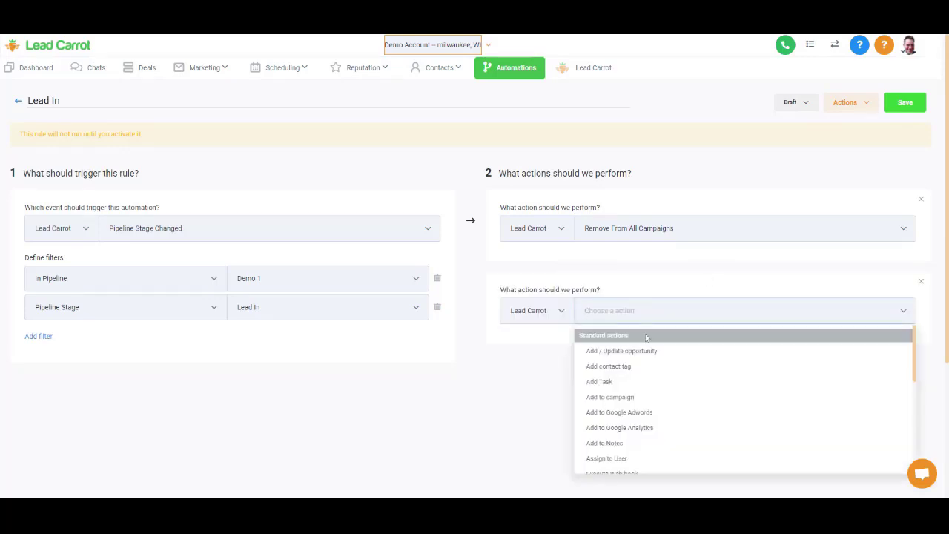
left_click(632, 398)
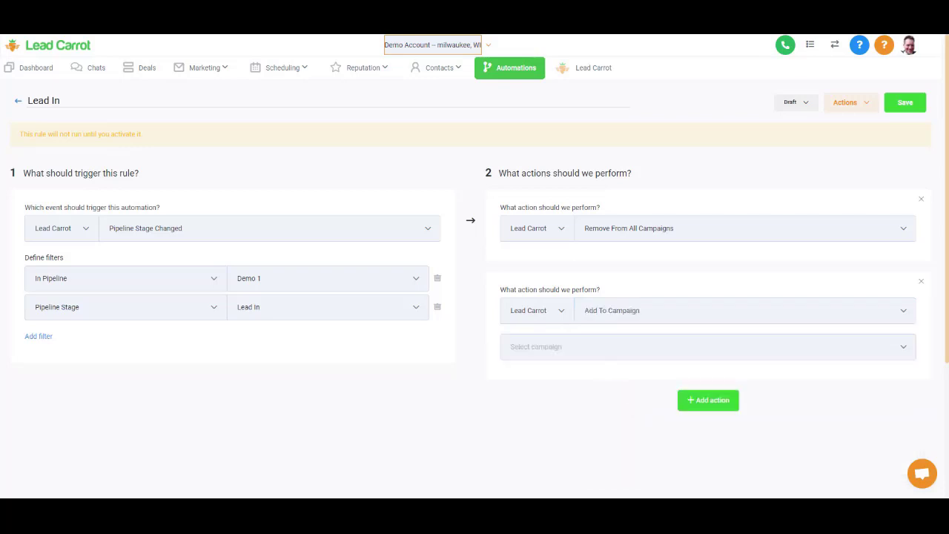
left_click(564, 346)
left_click(551, 439)
scroll(552, 440, "down", 1)
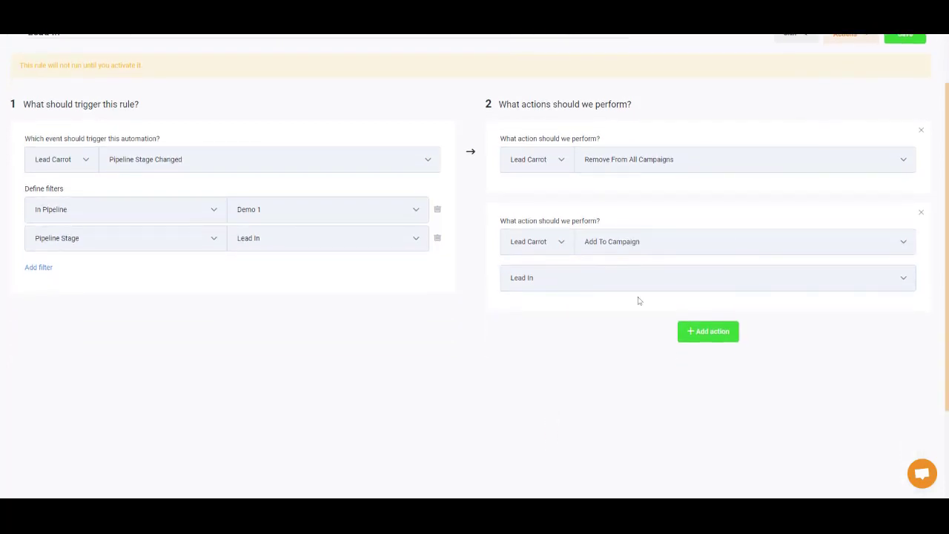
scroll(638, 300, "up", 1)
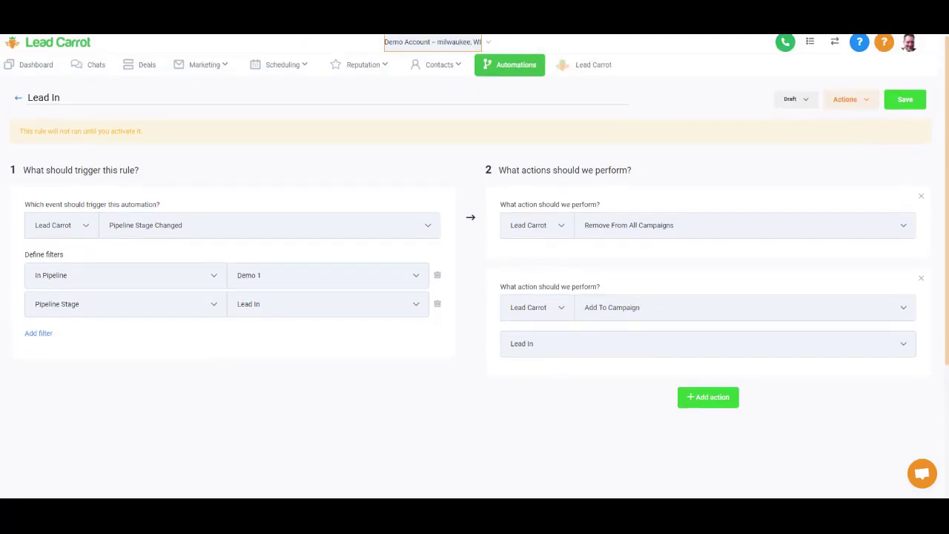
- Set the Lead In rule to Active and save it
left_click(808, 101)
left_click(798, 124)
left_click(918, 101)
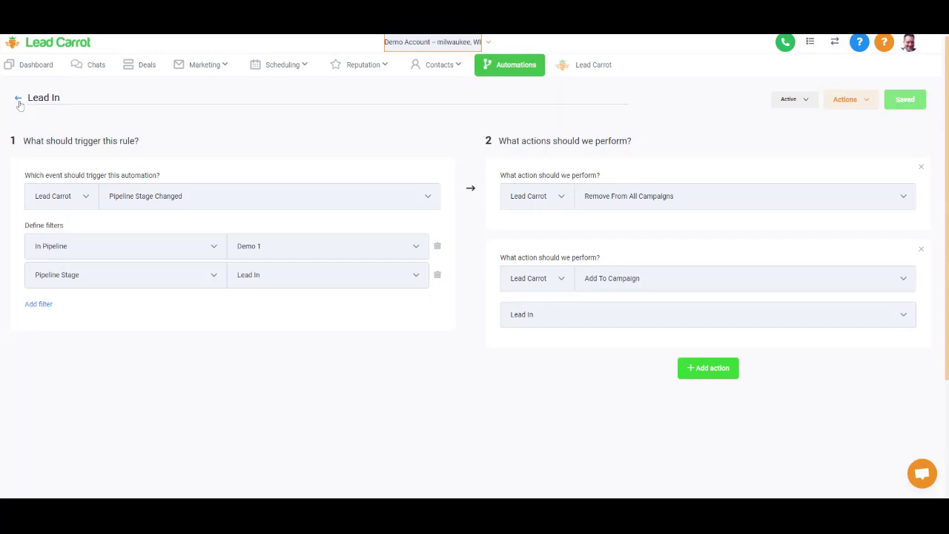
- Copy the Add to campaign trigger from Pipline Demo 1 into Demo Account
left_click(18, 100)
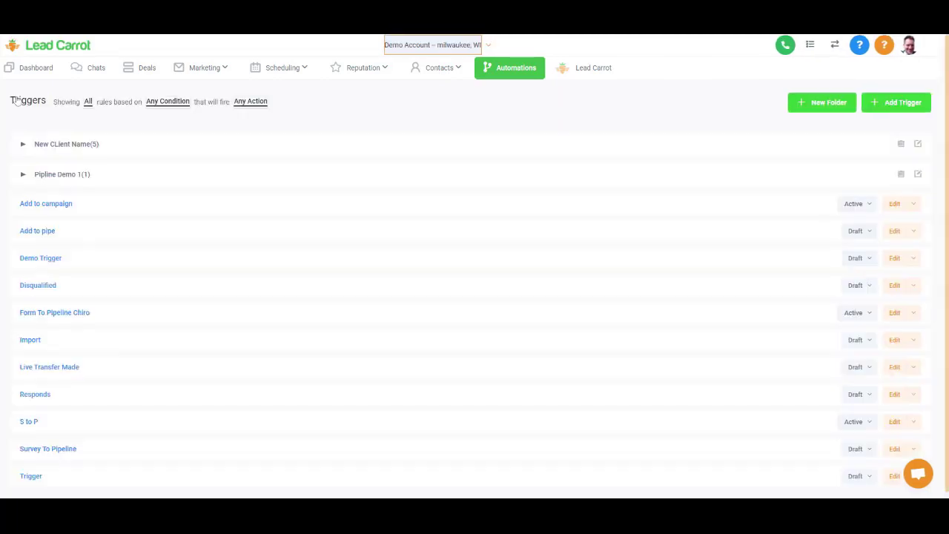
left_click(63, 181)
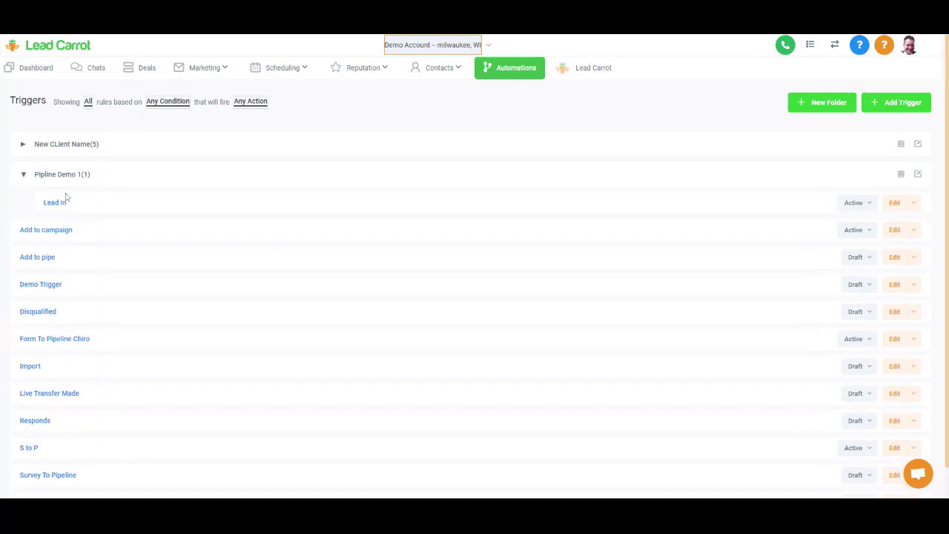
left_click(915, 232)
left_click(882, 252)
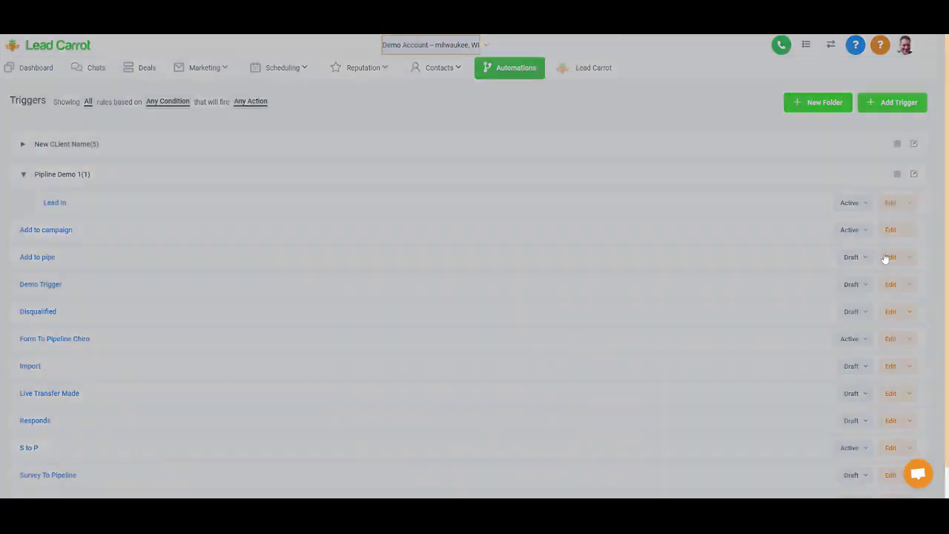
left_click(471, 145)
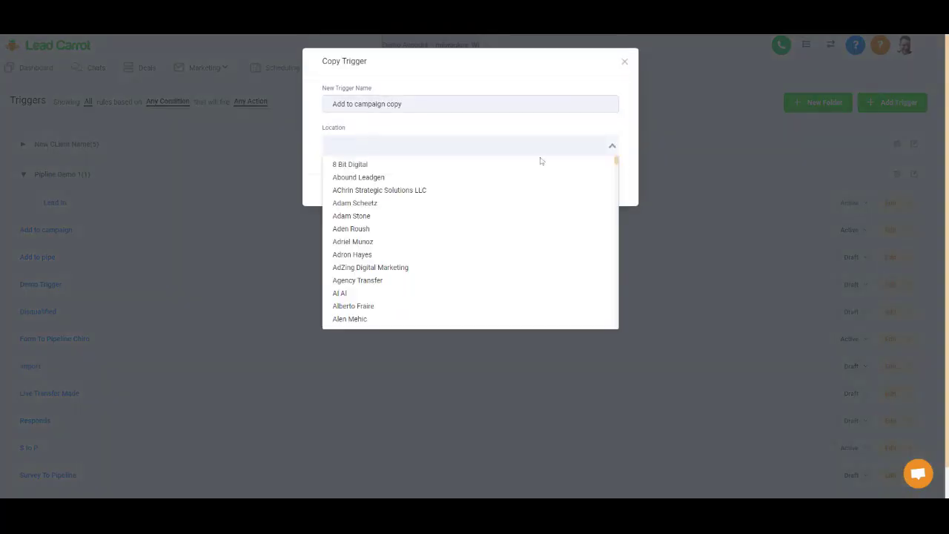
left_click(612, 146)
left_click(611, 146)
type("demo")
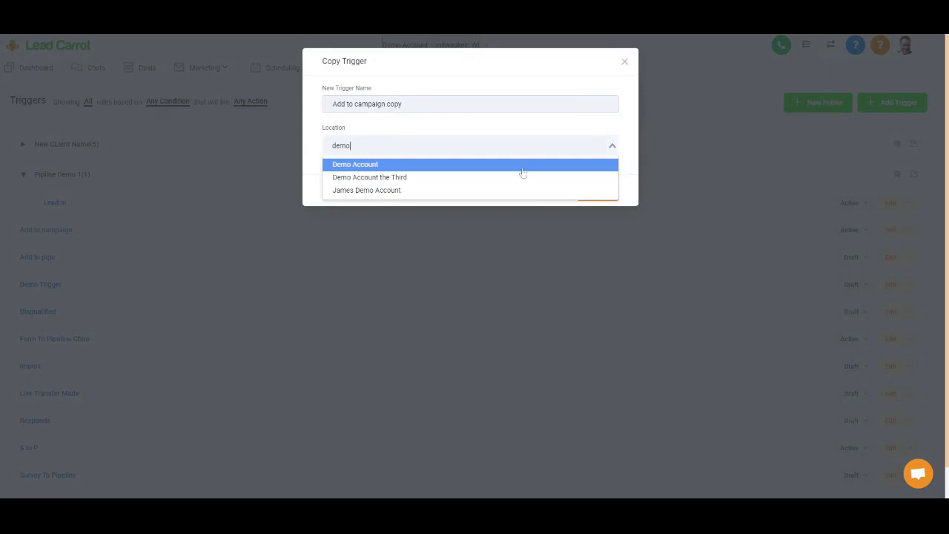
key("Return")
left_click(598, 190)
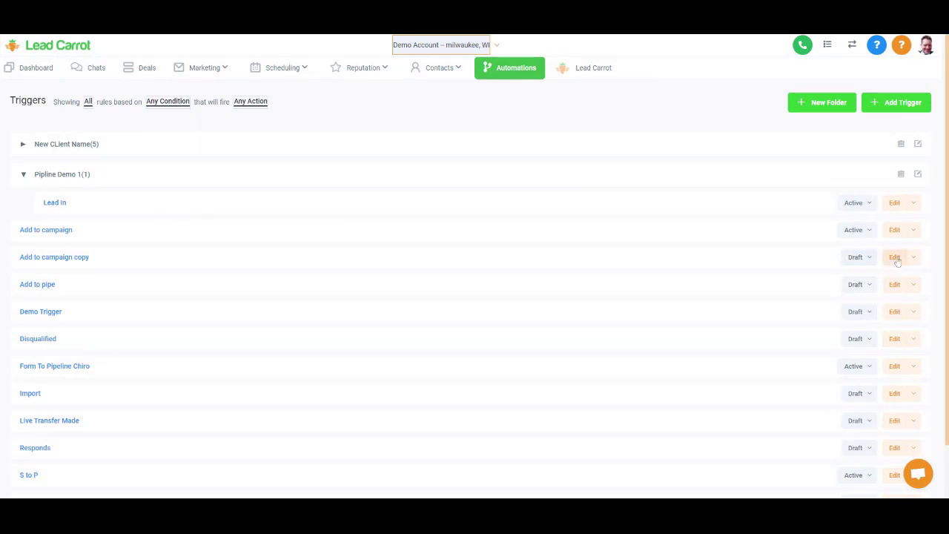
- Open the 'Add to campaign copy' rule, then go back to the triggers list
left_click(896, 257)
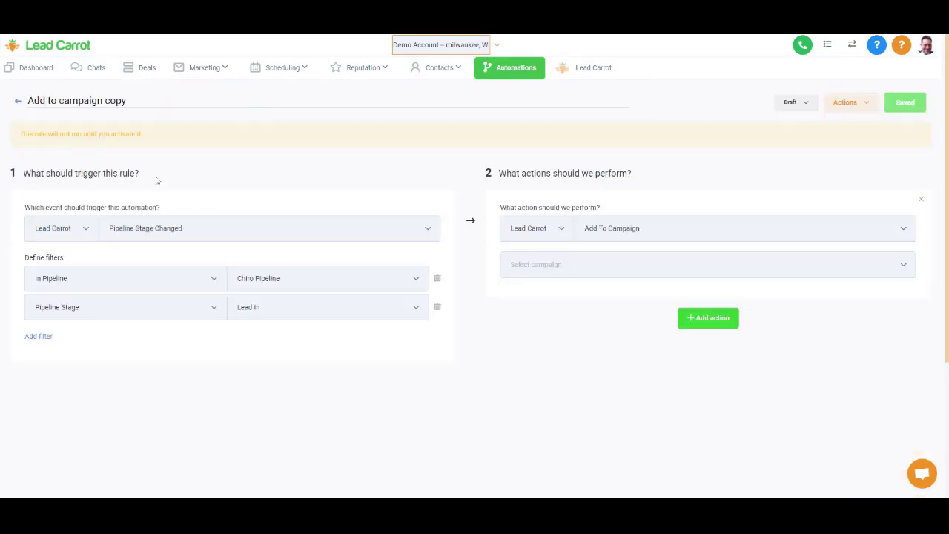
left_click(19, 104)
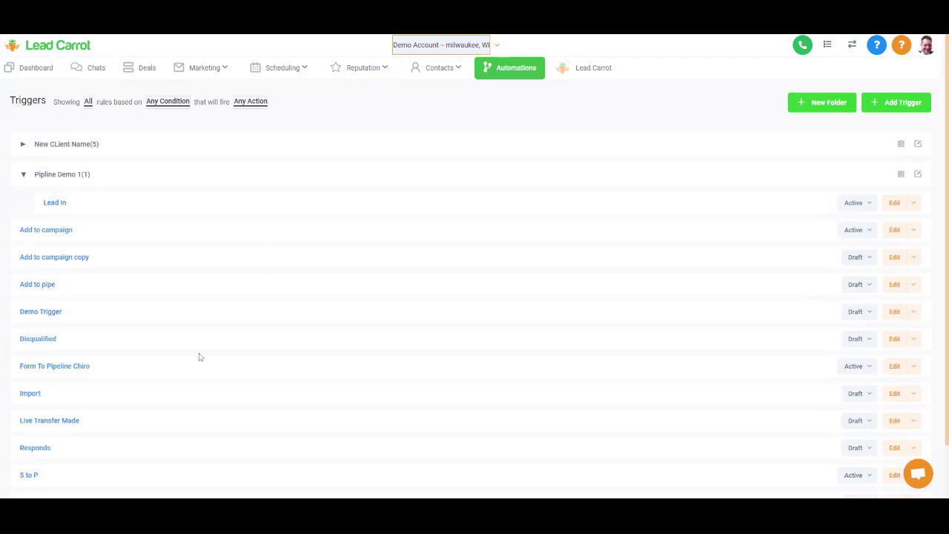
scroll(199, 357, "down", 1)
scroll(197, 361, "up", 1)
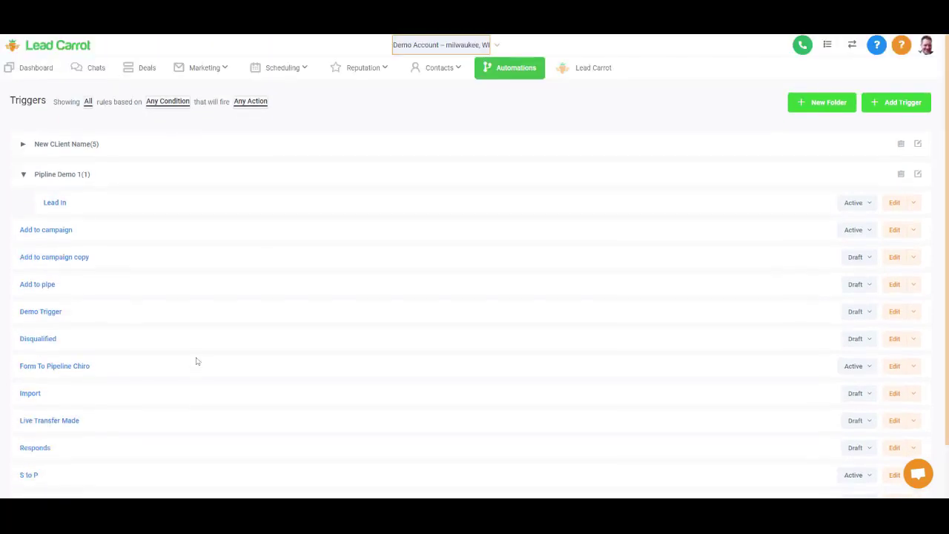
- Create a trigger named 'Contact Attempt' in the Pipline Demo 1 folder
left_click(880, 106)
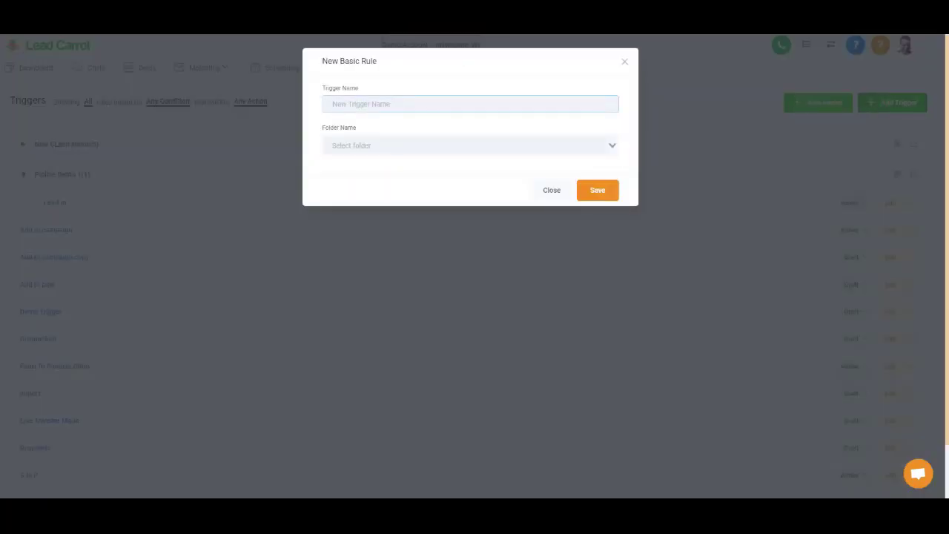
type("Contact Attempt")
key("Tab")
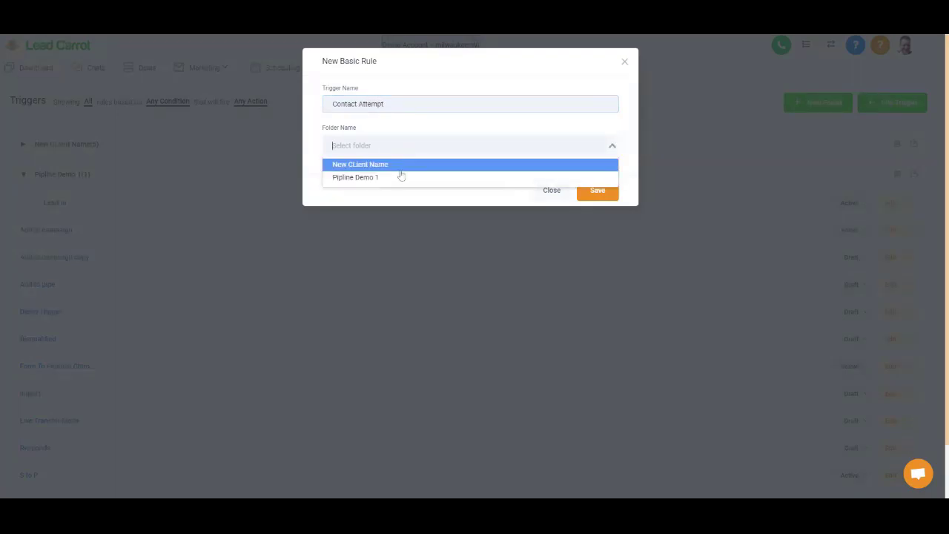
left_click(396, 179)
left_click(596, 191)
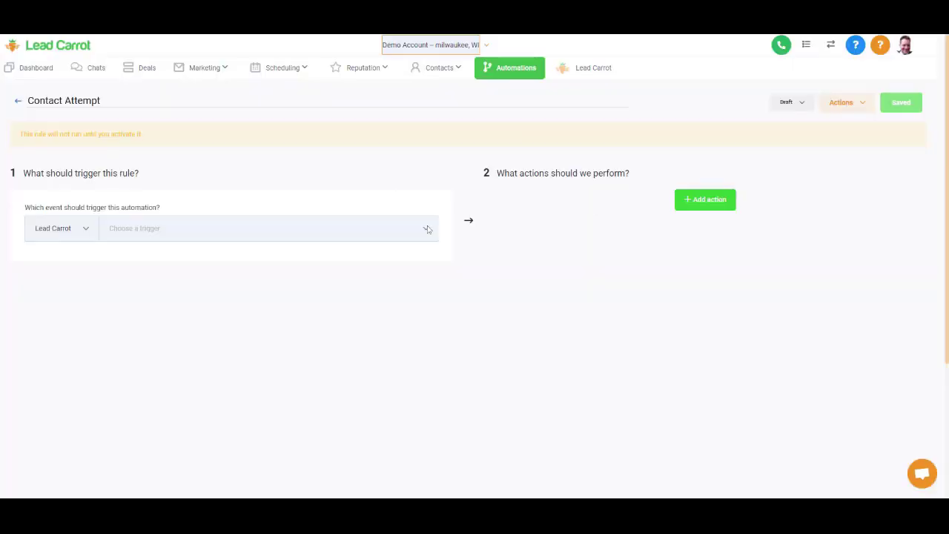
- Set the trigger event to Opportunity Status Changed
left_click(428, 230)
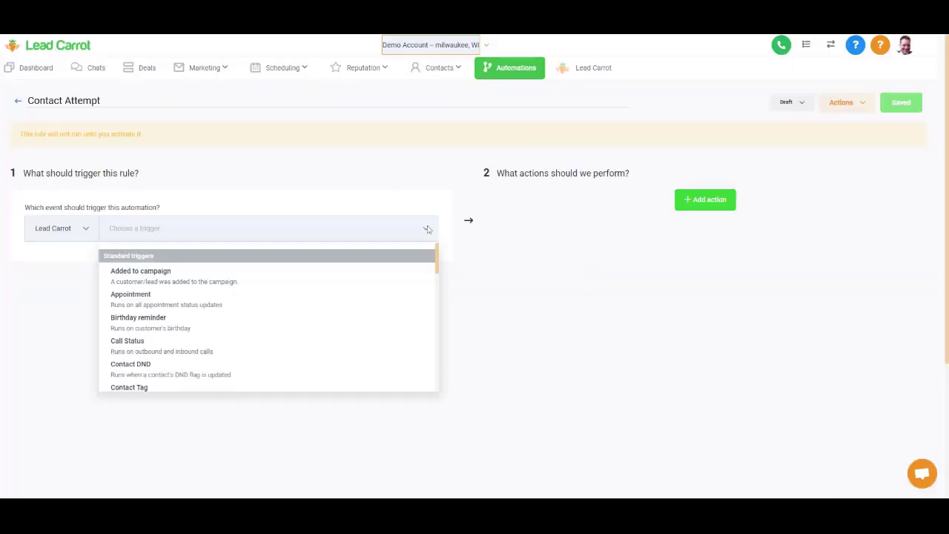
scroll(299, 341, "down", 3)
scroll(299, 341, "down", 3)
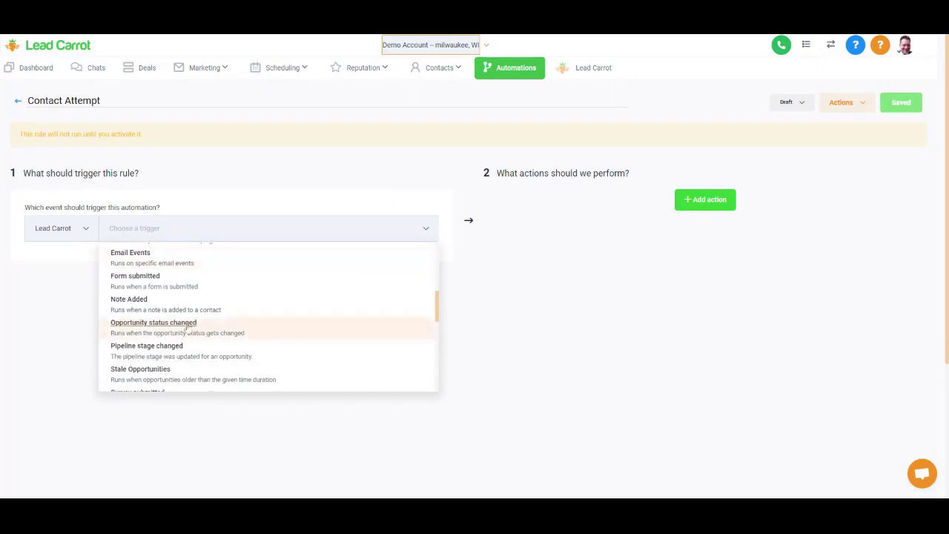
left_click(191, 326)
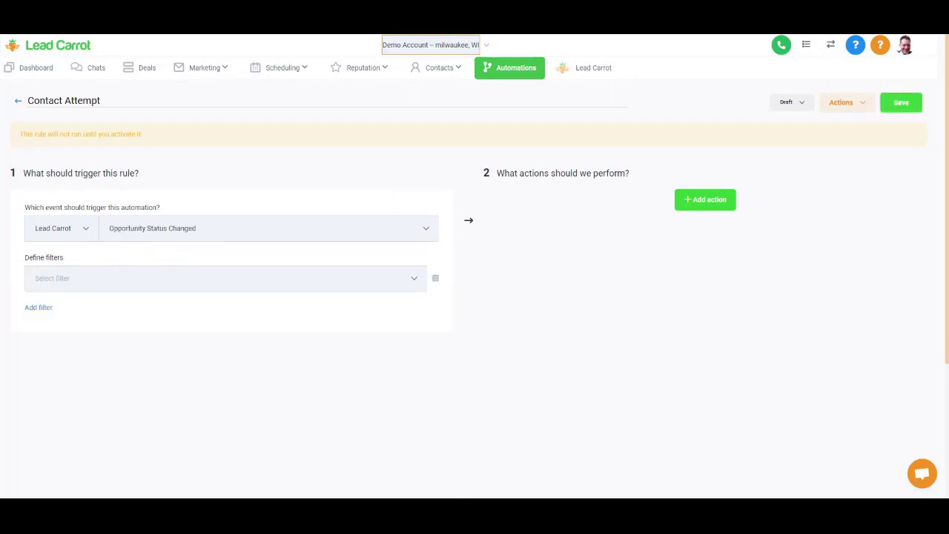
- Add filters In Pipeline = Demo 1 and Pipeline Stage = Contact Attempt
left_click(85, 278)
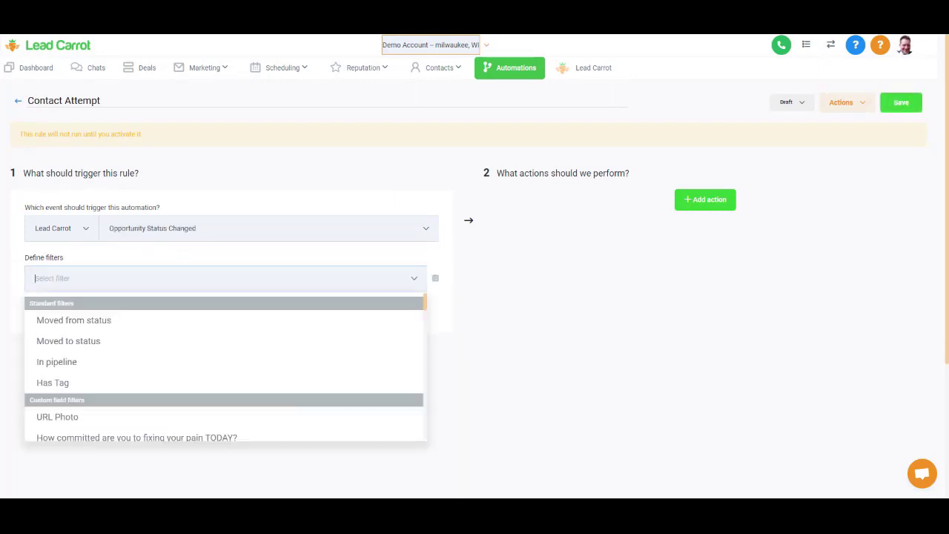
left_click(86, 363)
left_click(282, 278)
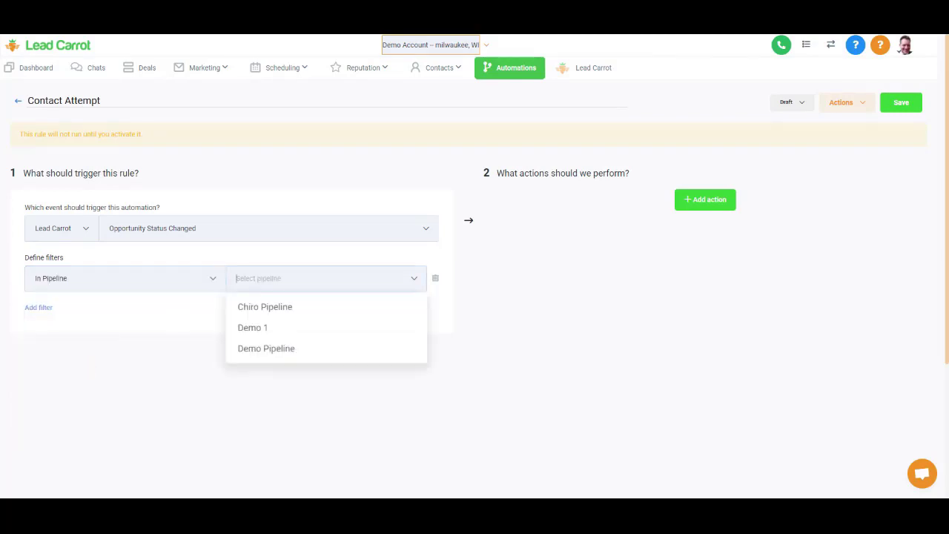
left_click(284, 329)
left_click(44, 315)
left_click(42, 314)
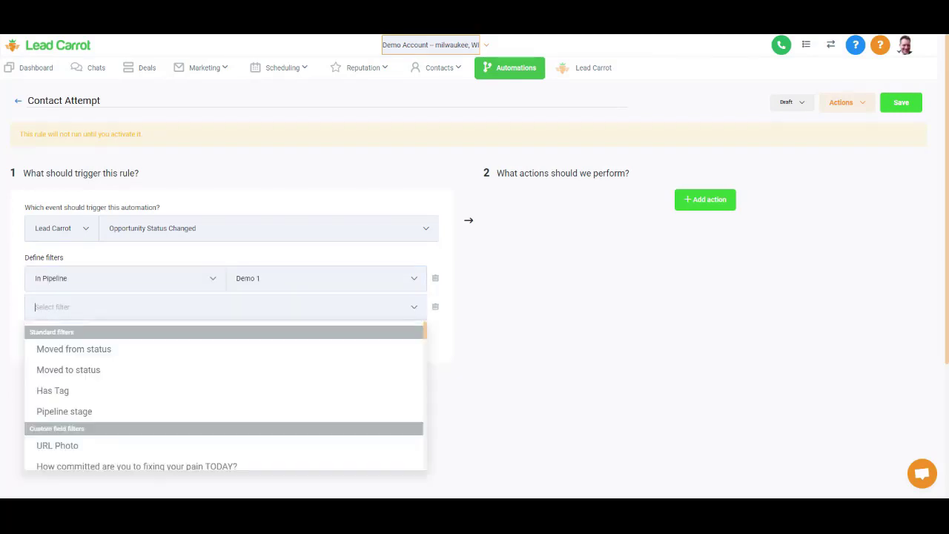
left_click(88, 412)
left_click(236, 306)
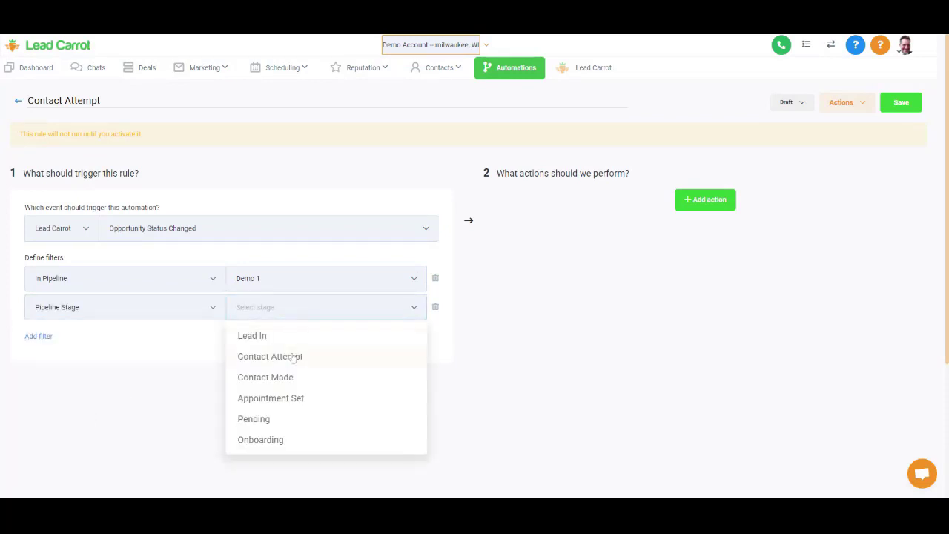
left_click(291, 356)
- Add actions Remove From All Campaigns and Add To Campaign, initially Appointment Set
left_click(689, 201)
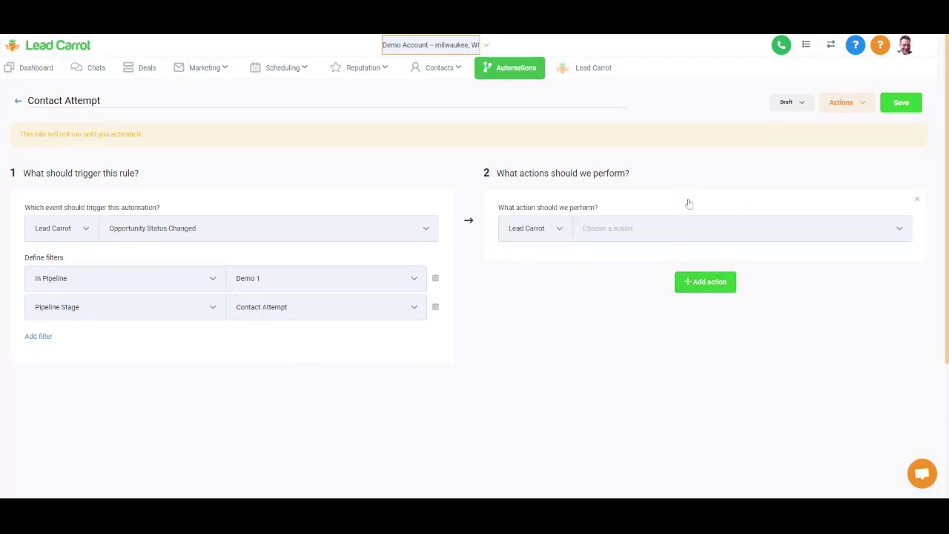
left_click(667, 228)
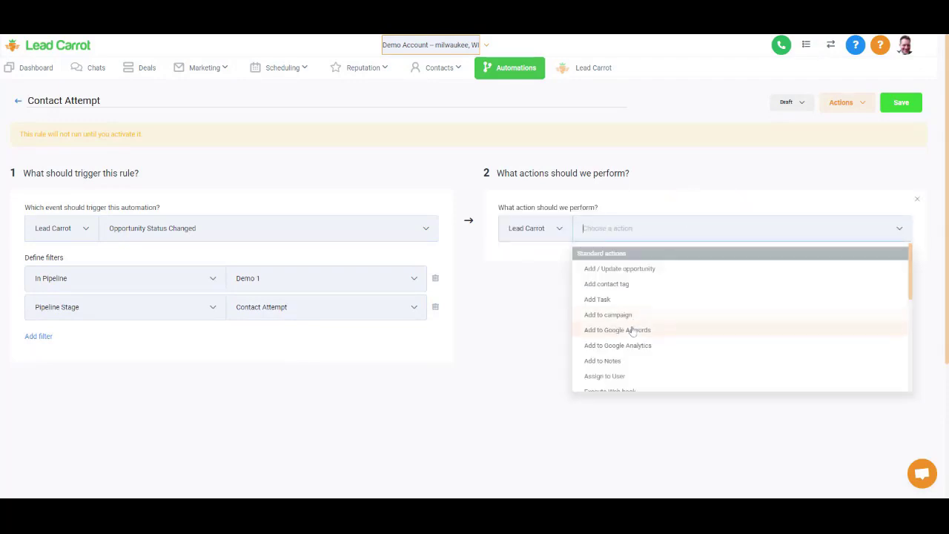
scroll(636, 320, "down", 1)
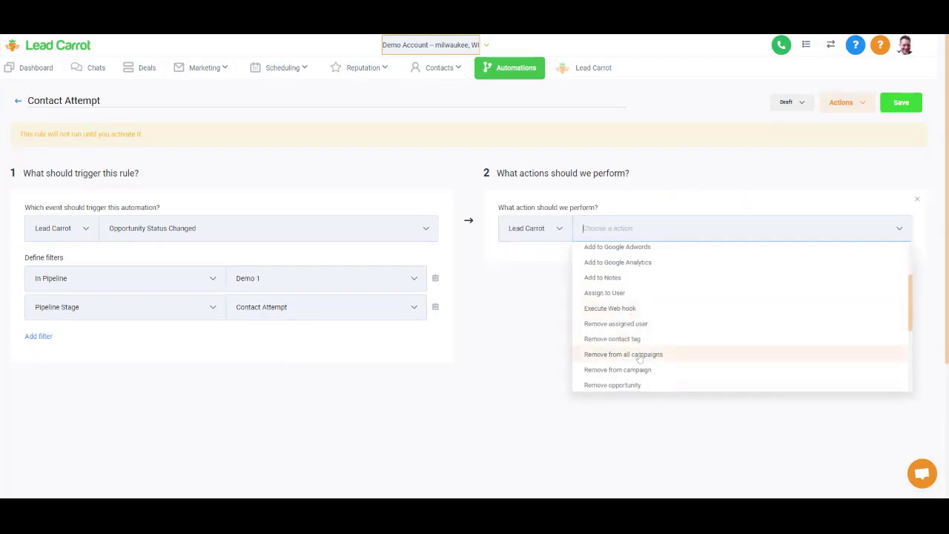
left_click(638, 355)
left_click(706, 284)
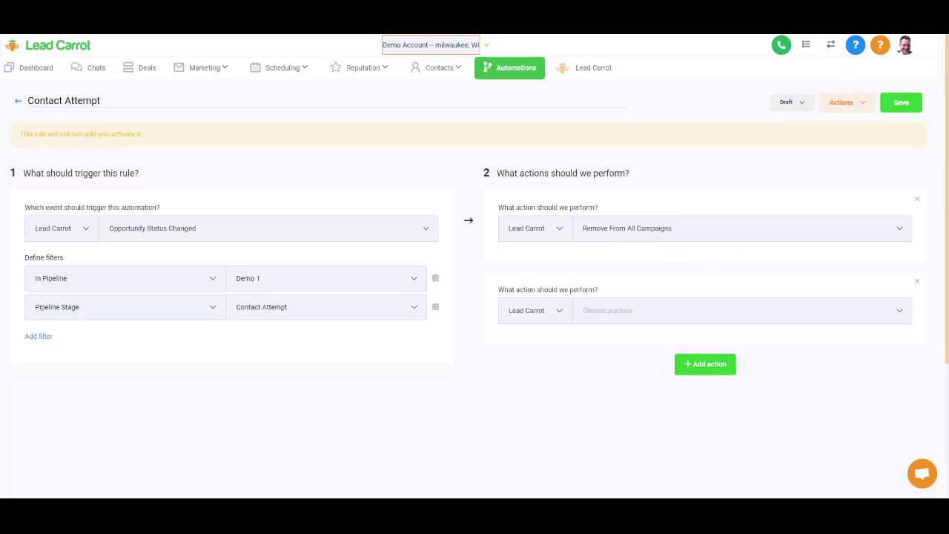
left_click(680, 310)
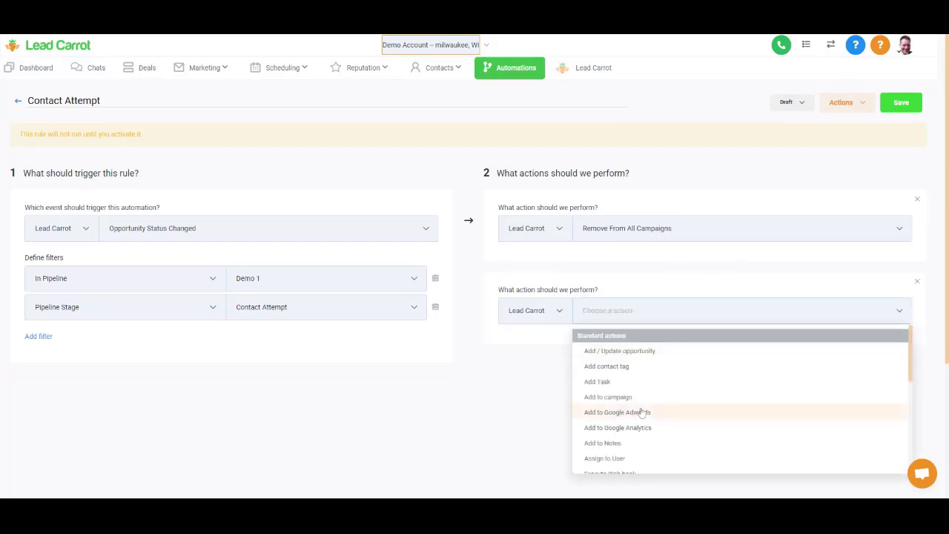
left_click(604, 399)
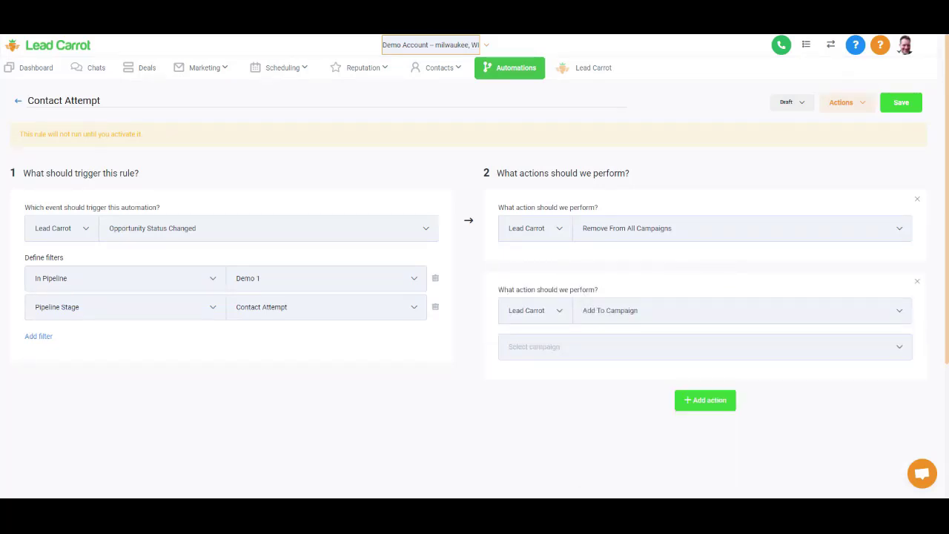
left_click(556, 347)
left_click(558, 386)
- Activate the rule, switch its campaign to Contact Attempt, and save it
left_click(790, 102)
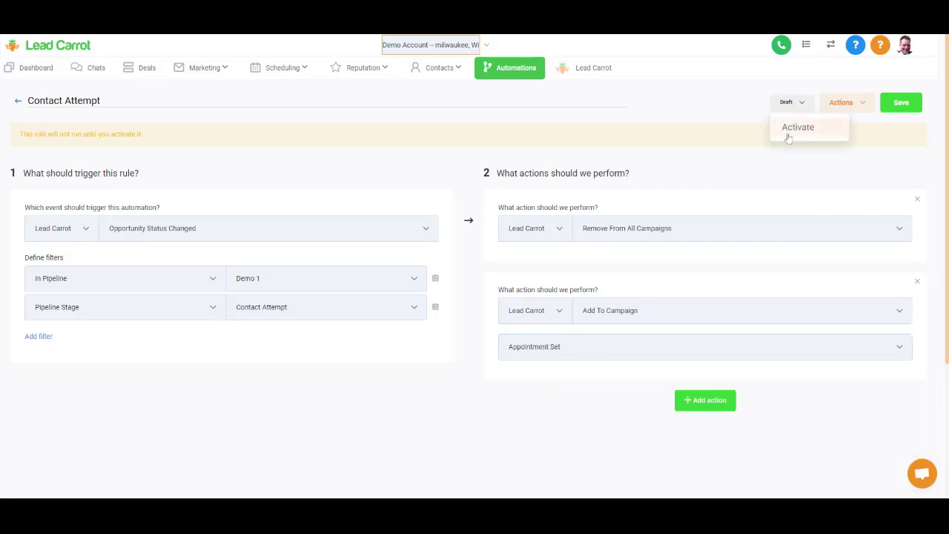
left_click(788, 137)
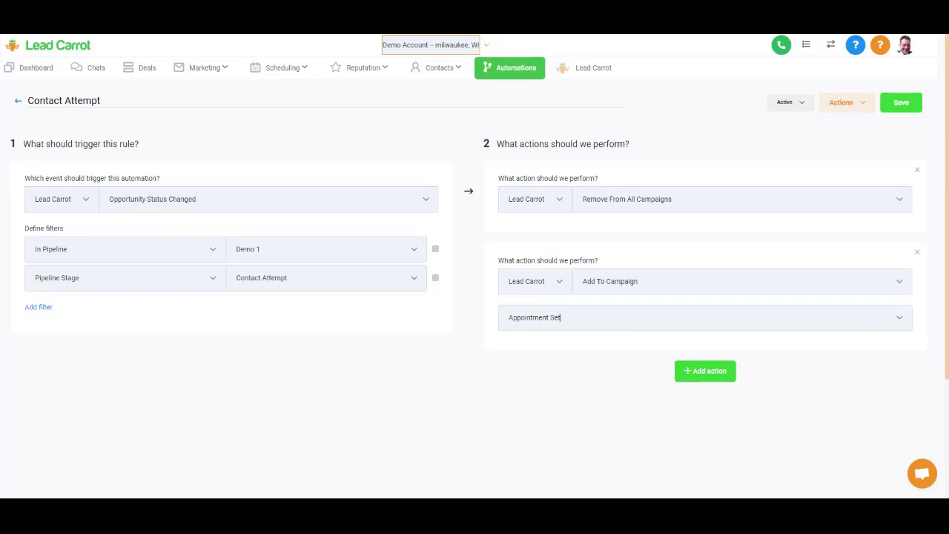
left_click(559, 317)
left_click(572, 366)
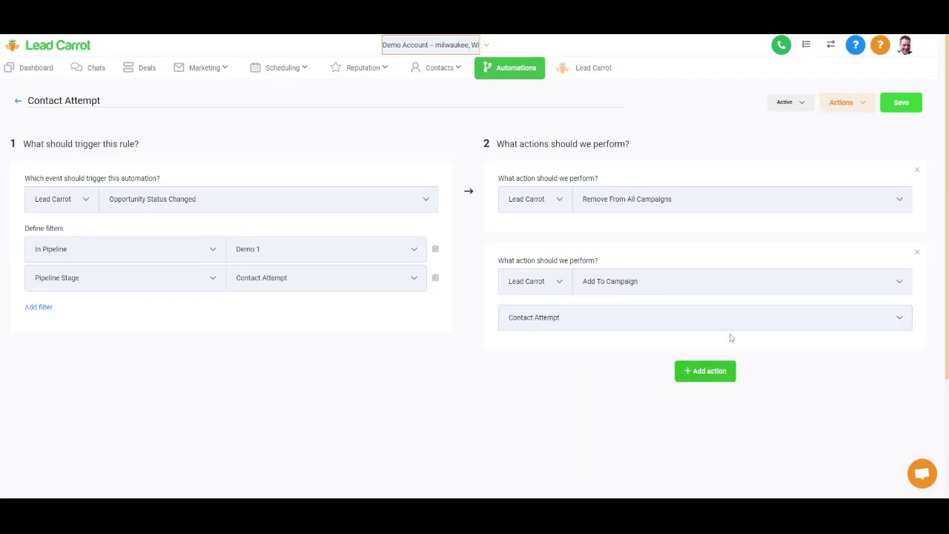
left_click(888, 111)
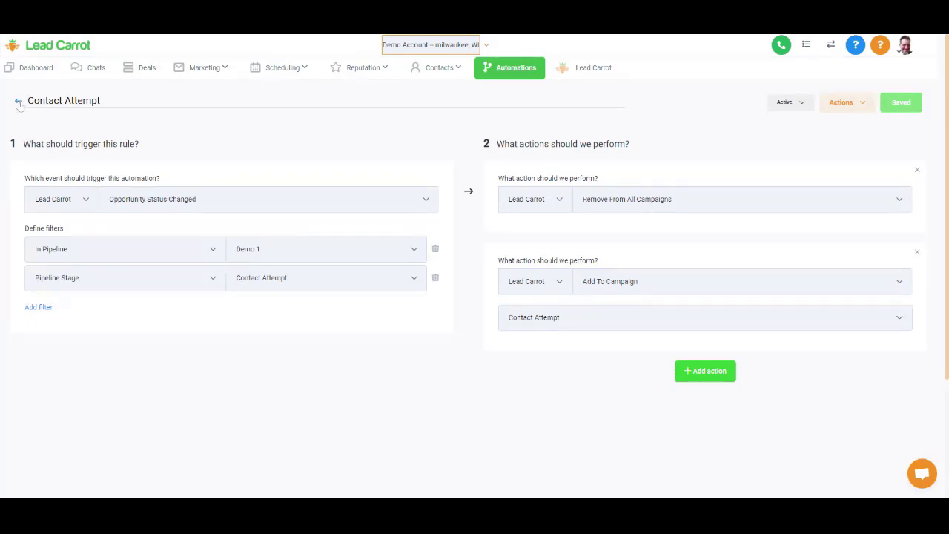
left_click(18, 103)
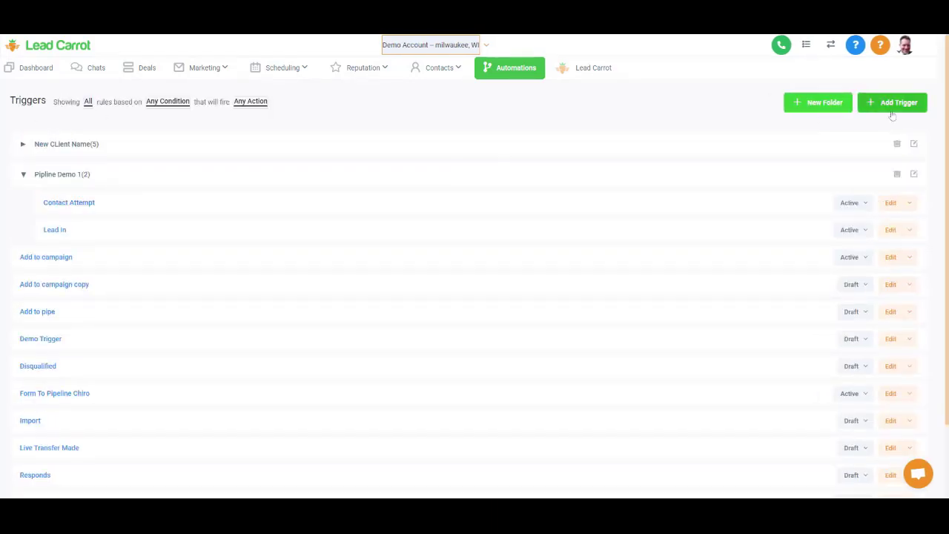
- Create a trigger named 'Contact Made' in the Pipline Demo 1 folder
left_click(892, 108)
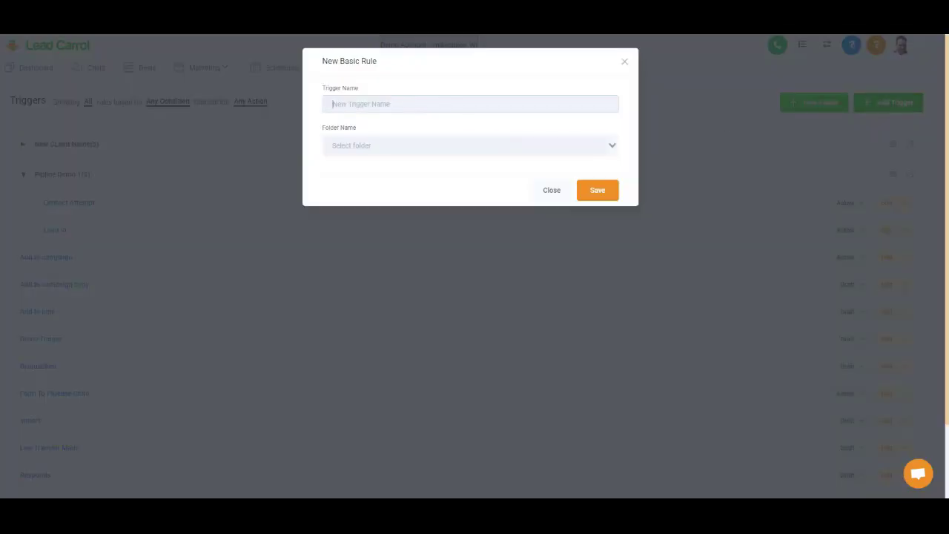
type("Lea")
key("BackSpace")
key("BackSpace")
type("C")
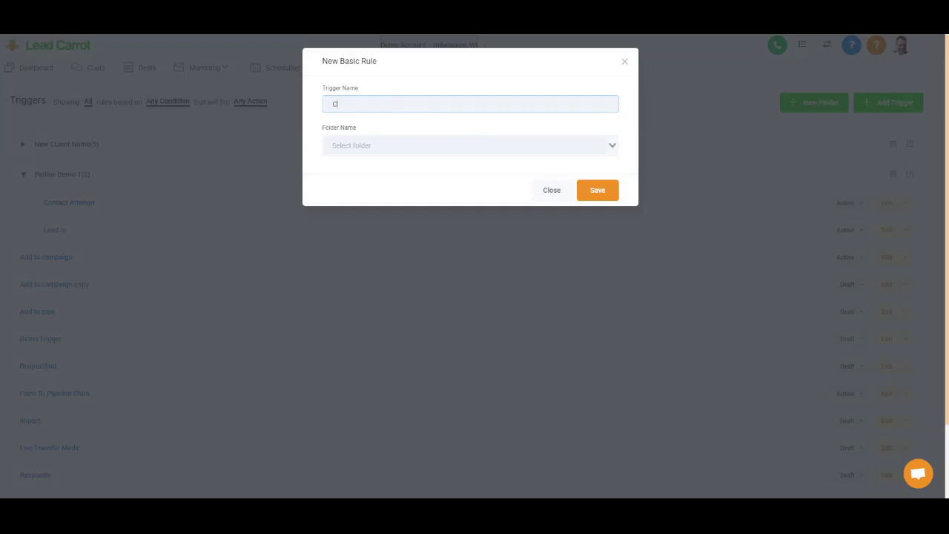
type("ontact Made")
left_click(438, 145)
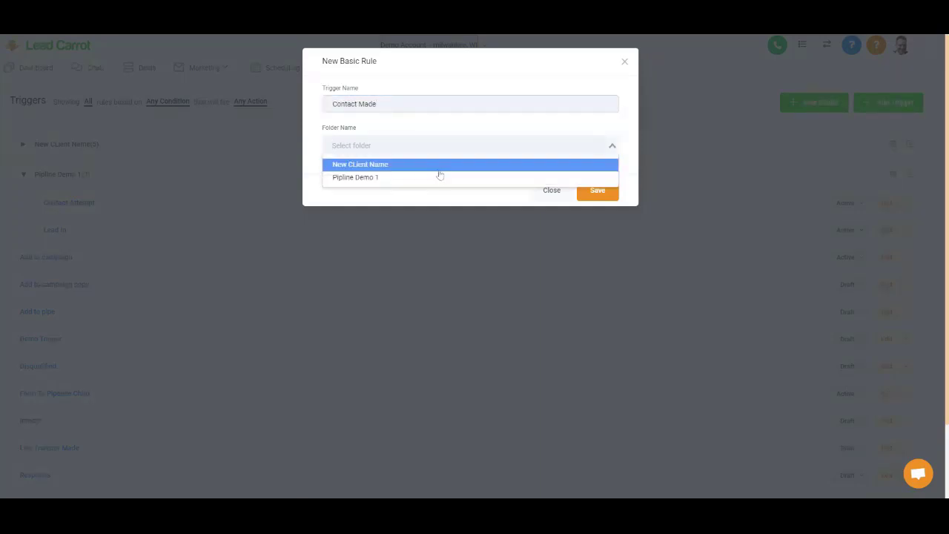
left_click(438, 182)
left_click(606, 191)
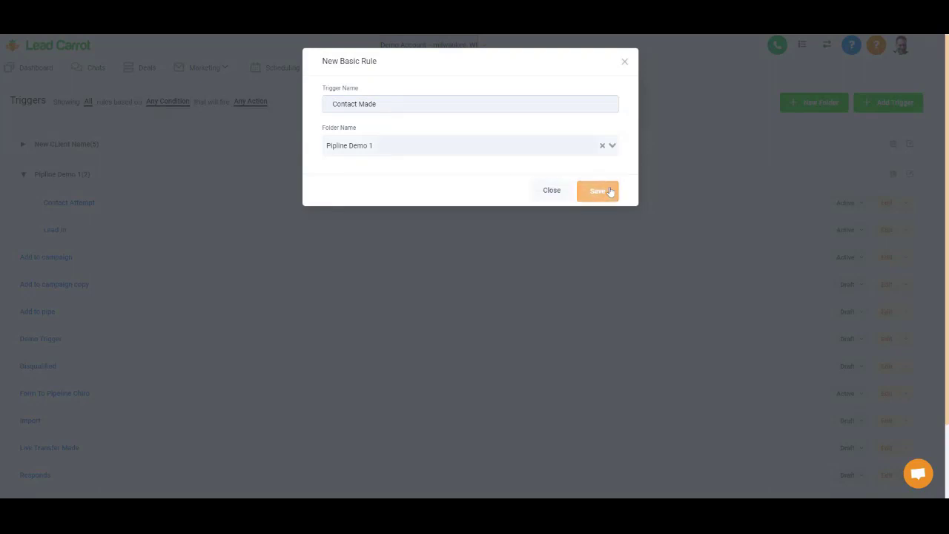
- Set the trigger event to Opportunity Status Changed instead of Note Added
left_click(297, 229)
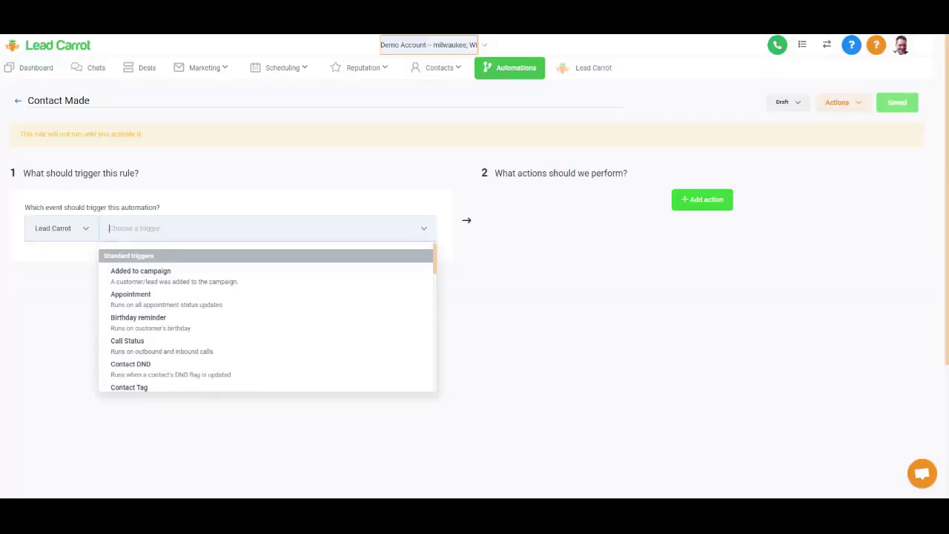
scroll(351, 329, "down", 5)
left_click(351, 328)
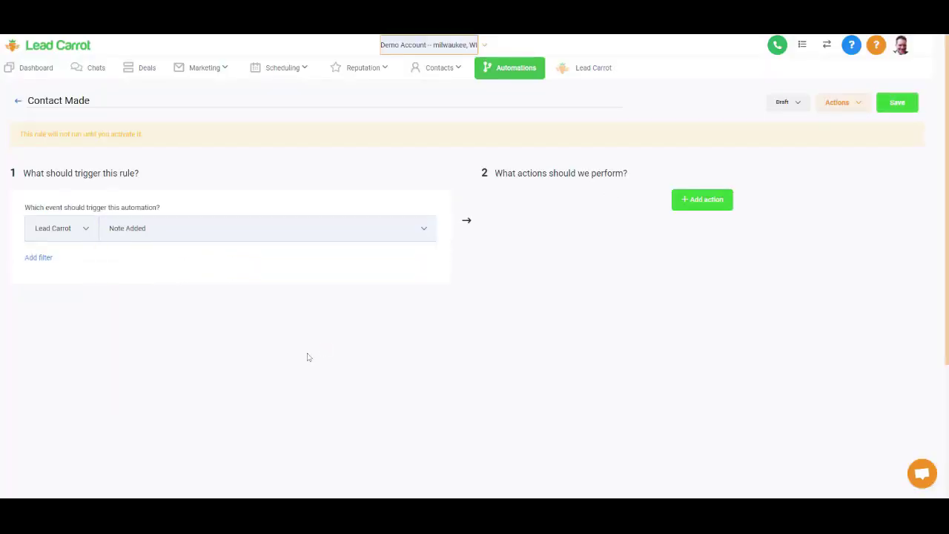
left_click(267, 229)
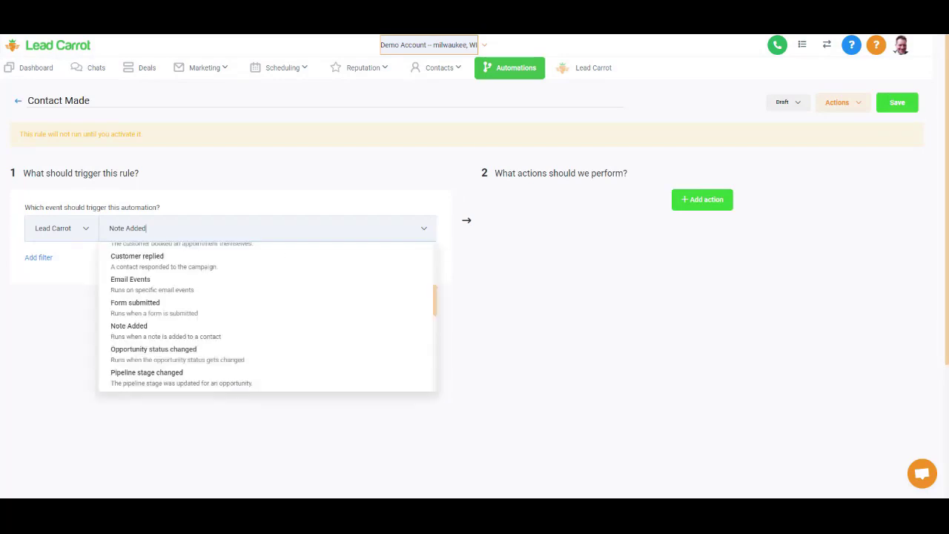
left_click(215, 357)
- Add filters In Pipeline = Demo 1 and Pipeline Stage = Contact Made
left_click(41, 258)
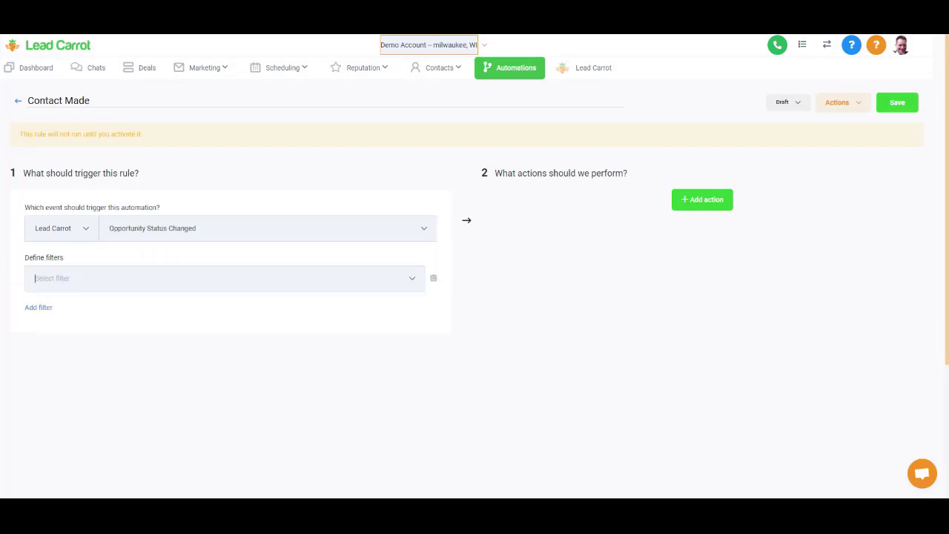
left_click(65, 364)
left_click(297, 278)
left_click(250, 326)
left_click(44, 309)
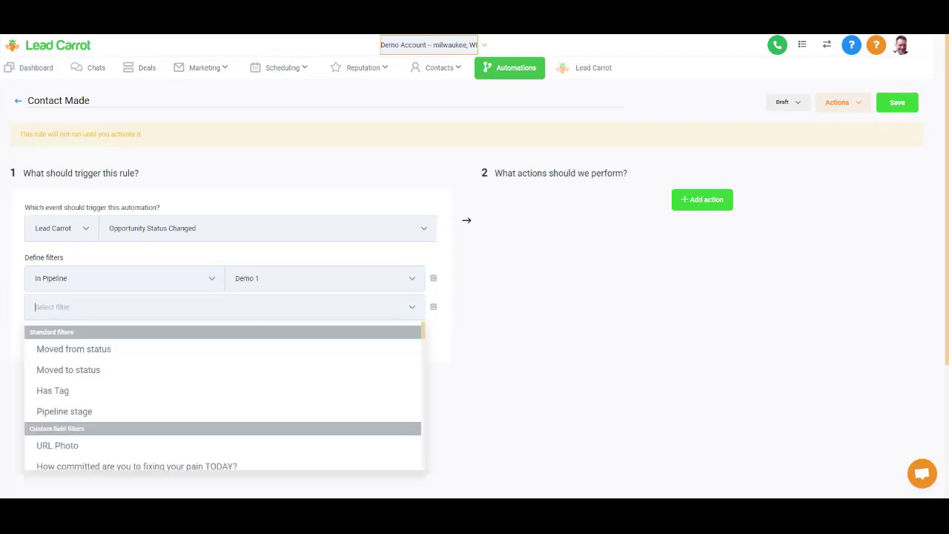
left_click(64, 411)
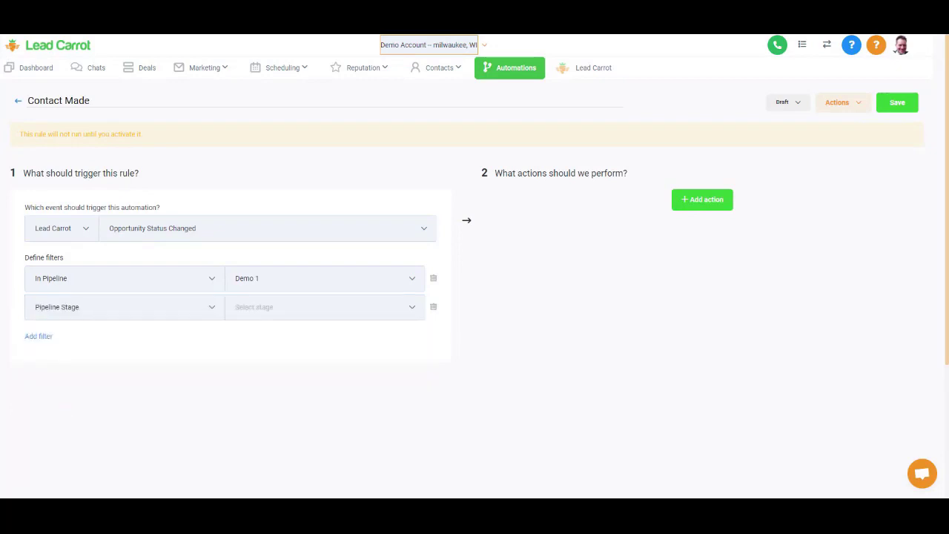
left_click(299, 380)
- Add actions Remove From All Campaigns and Add To Campaign 'Contact Made'
left_click(689, 200)
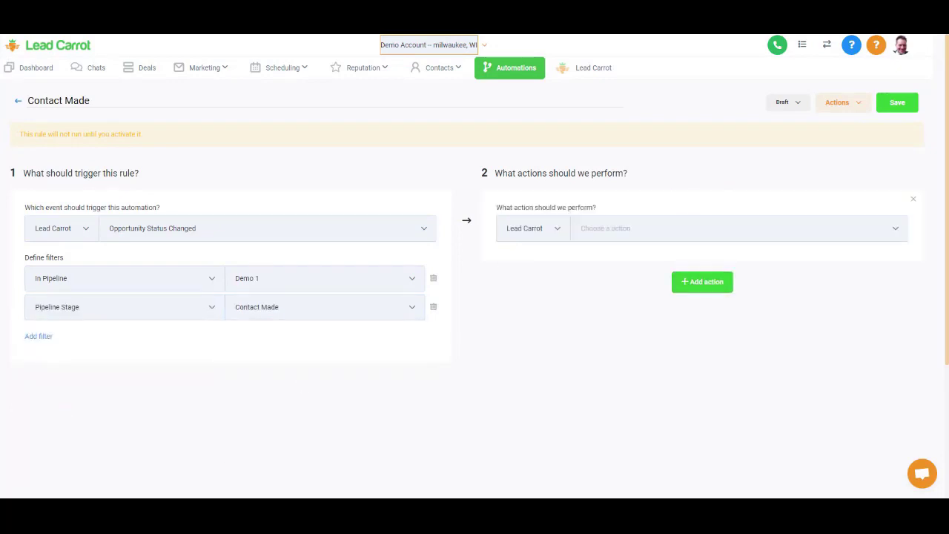
left_click(668, 228)
scroll(628, 320, "down", 3)
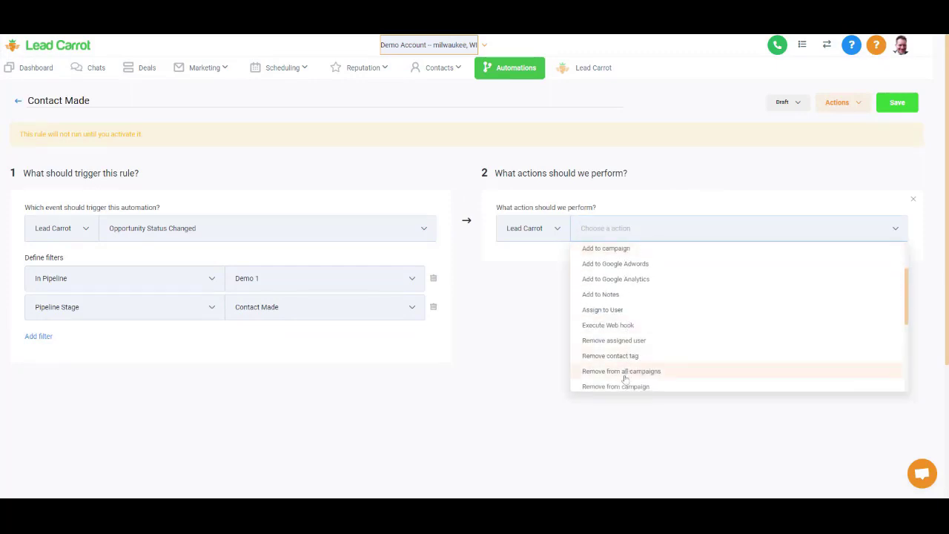
left_click(625, 371)
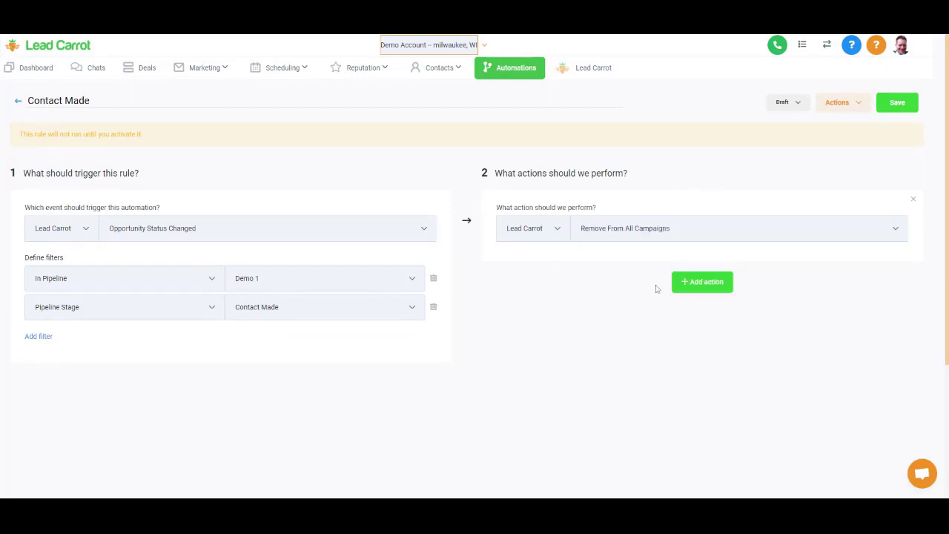
left_click(702, 282)
left_click(634, 310)
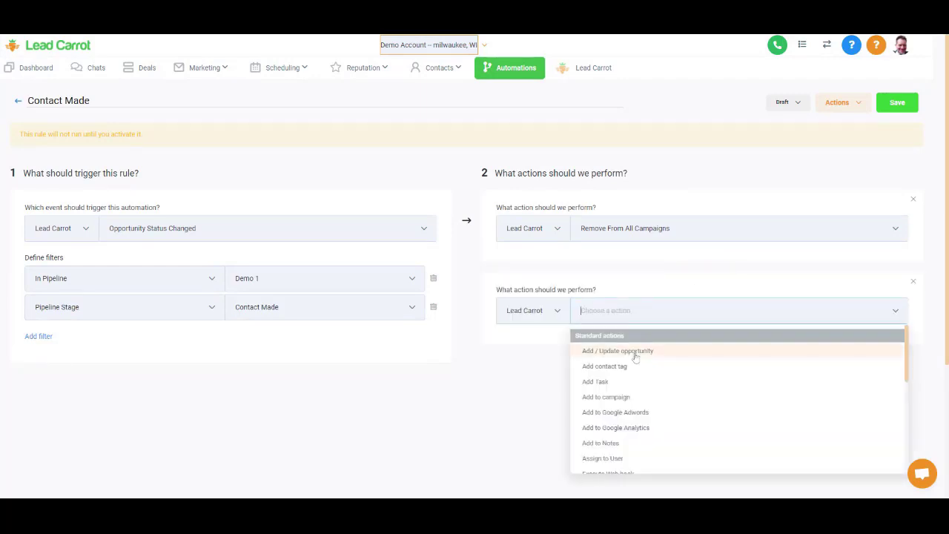
left_click(611, 397)
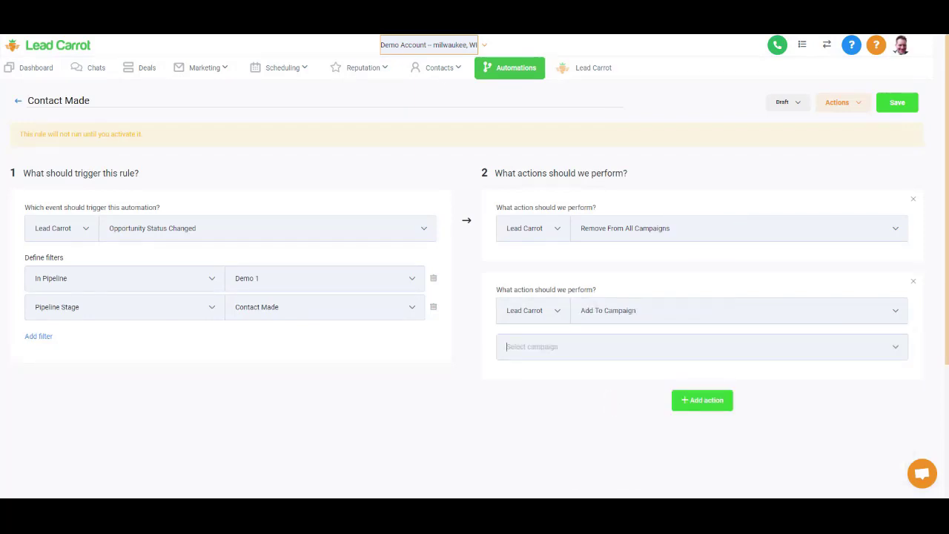
left_click(557, 418)
- Save the Contact Made rule and set it to Active
left_click(898, 104)
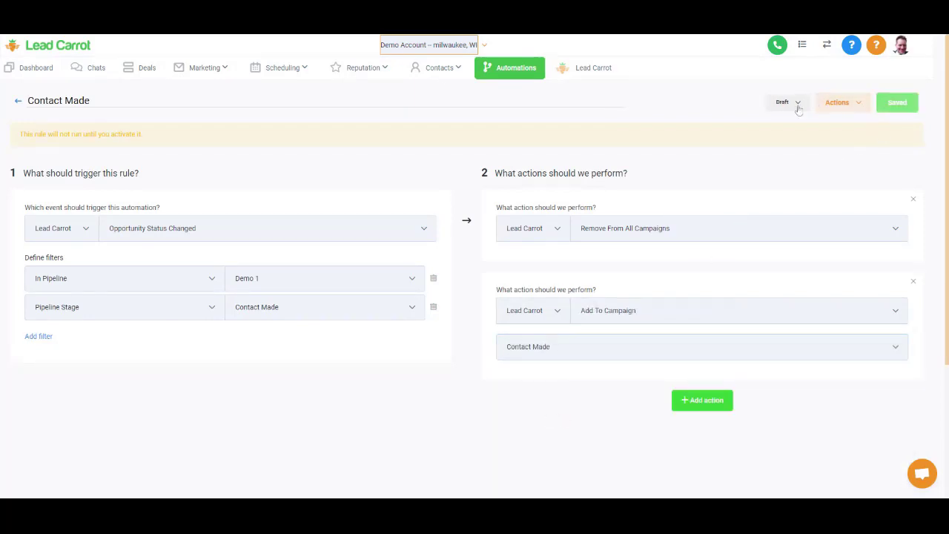
left_click(798, 107)
left_click(794, 128)
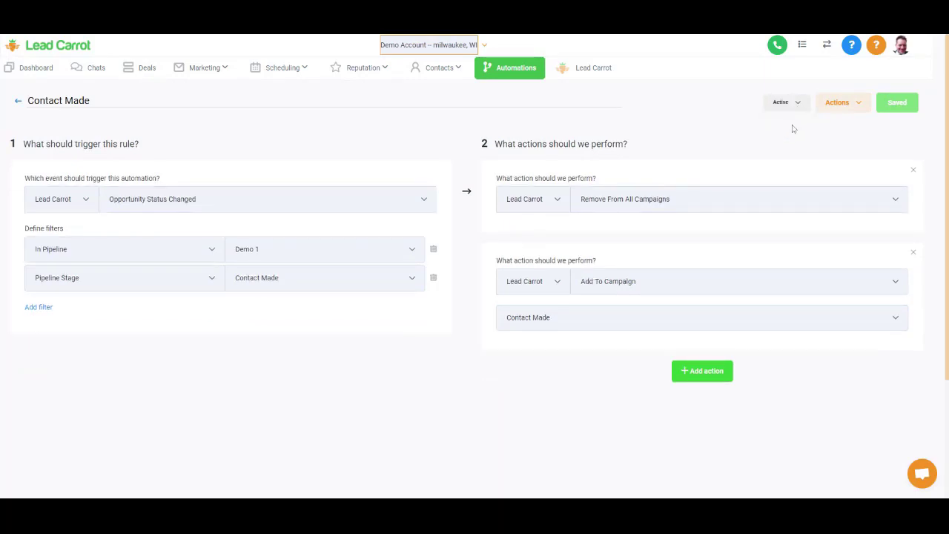
- View the Demo 1 Deals board, then go to the Marketing campaigns list
left_click(138, 68)
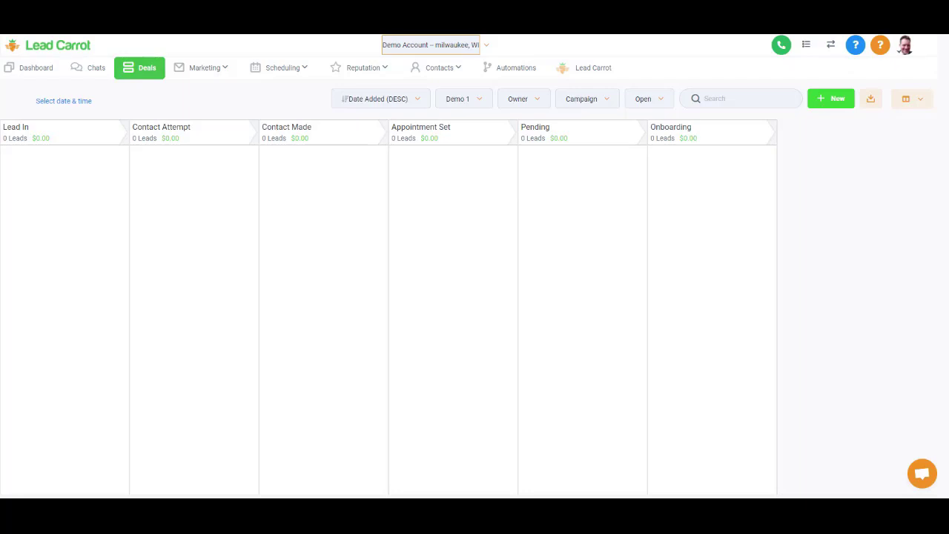
left_click(215, 69)
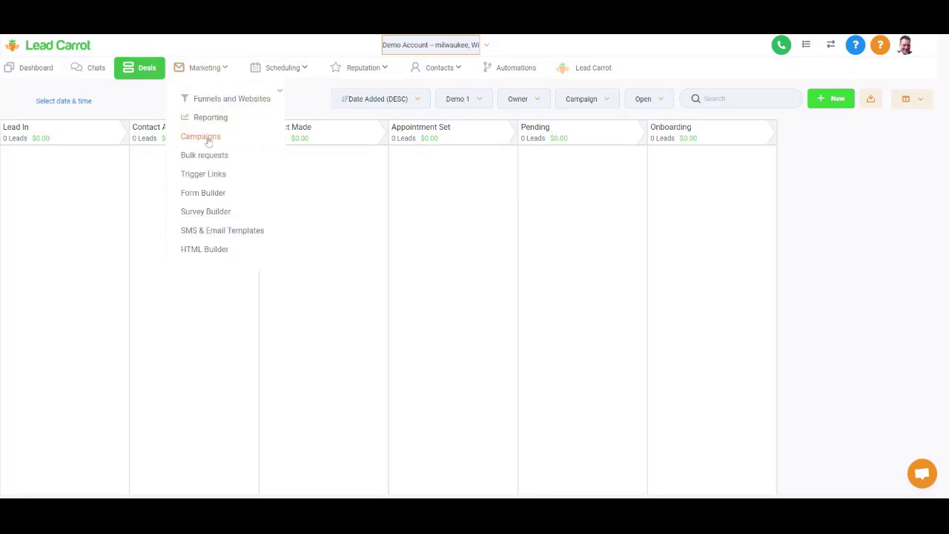
left_click(207, 138)
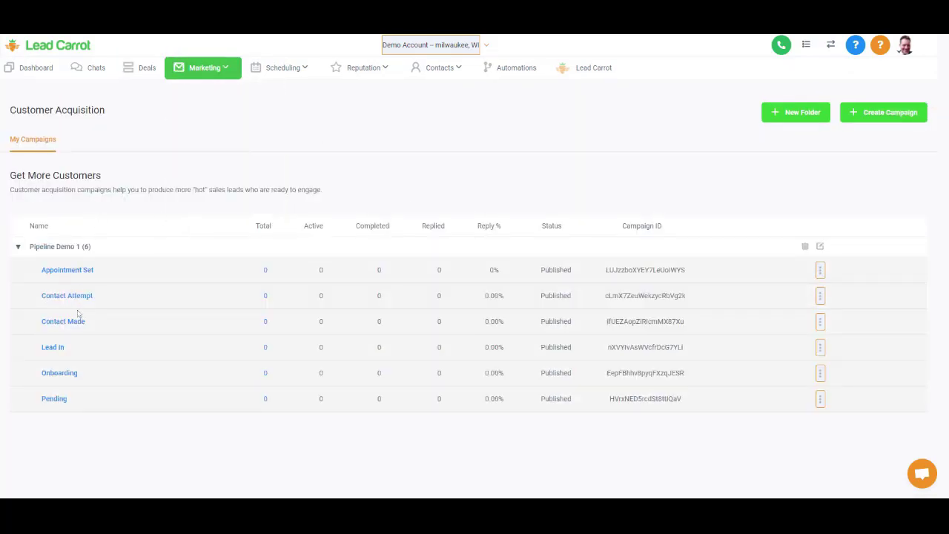
- Write Lead In's SMS 1 as 'Hey {{contact.first_name}}, this is donkey boy. Whattdup' and save
left_click(50, 349)
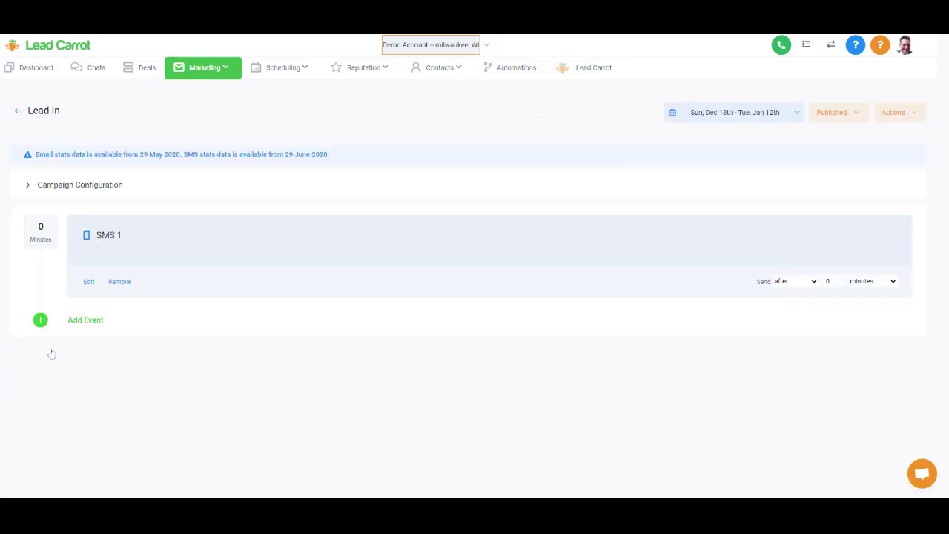
left_click(89, 283)
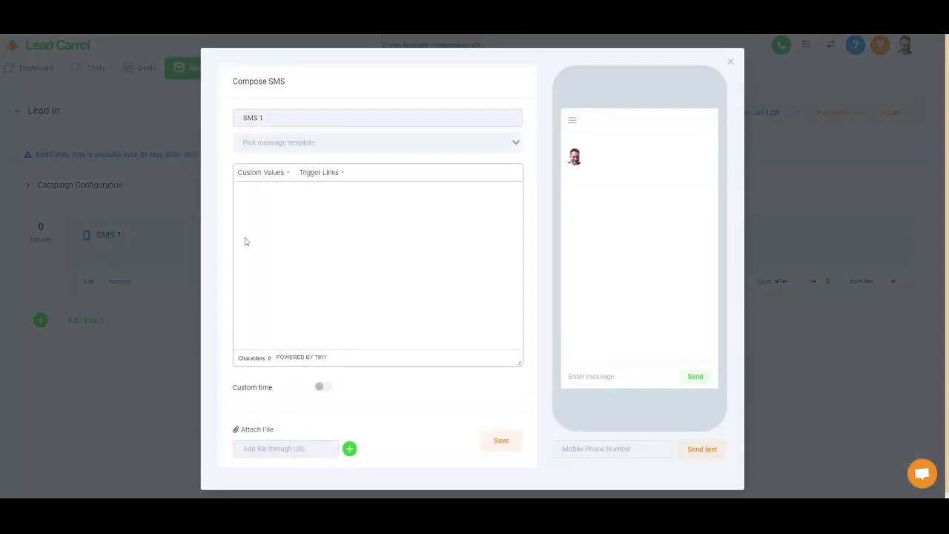
type("HE")
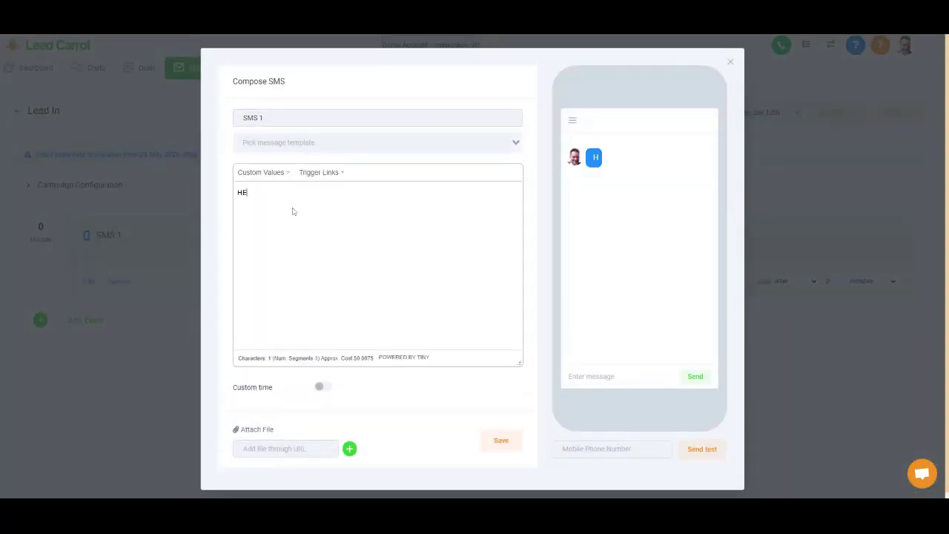
type("Y THIS IS")
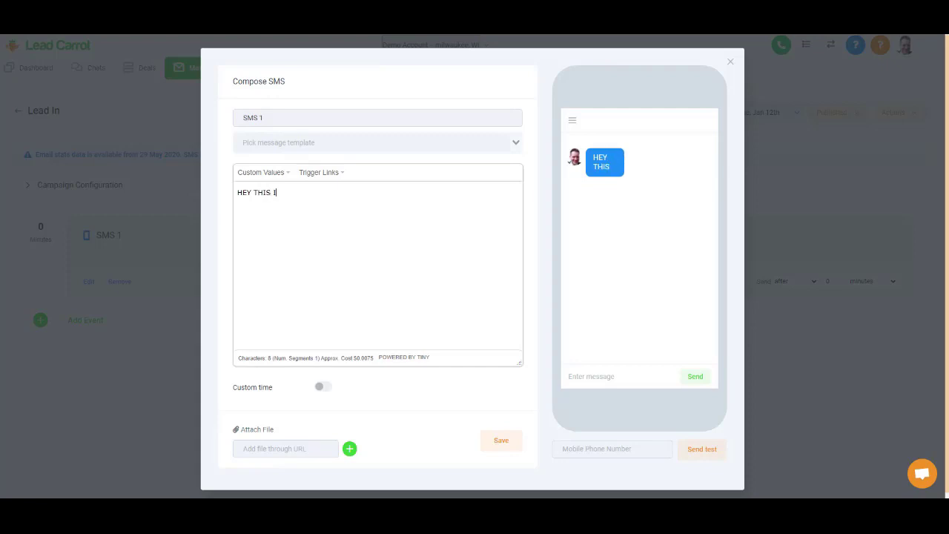
key("BackSpace")
key("BackSpace")
key("BackSpace")
key("BackSpace")
key("BackSpace")
key("BackSpace")
key("BackSpace")
key("BackSpace")
key("BackSpace")
key("BackSpace")
type("ey")
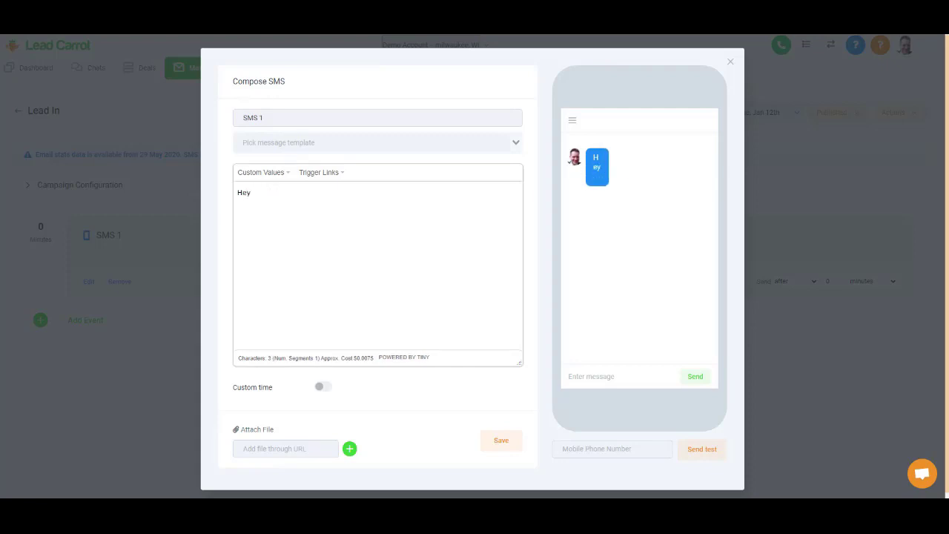
left_click(278, 172)
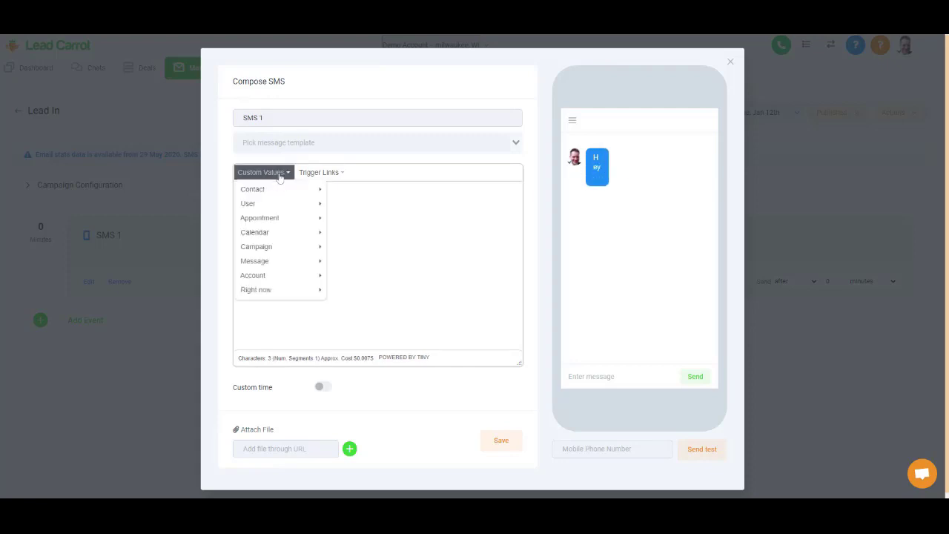
mouse_move(279, 191)
left_click(343, 203)
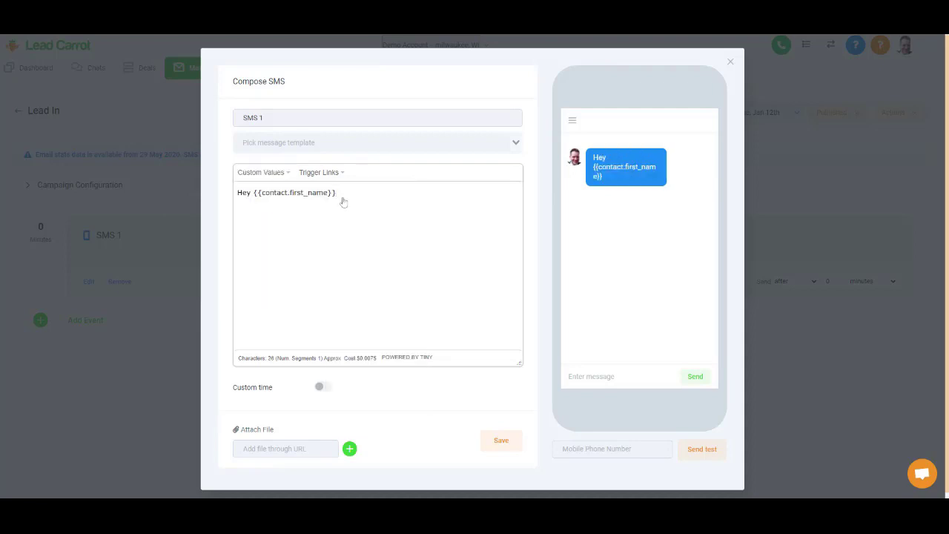
type(", this is ")
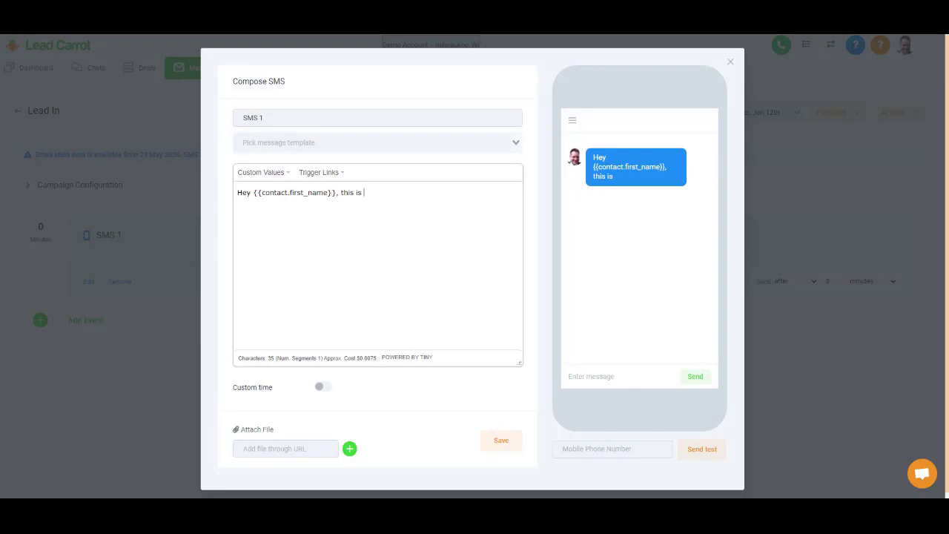
type("dnokey")
key("BackSpace")
key("BackSpace")
key("BackSpace")
key("BackSpace")
key("BackSpace")
type("onkey boy.")
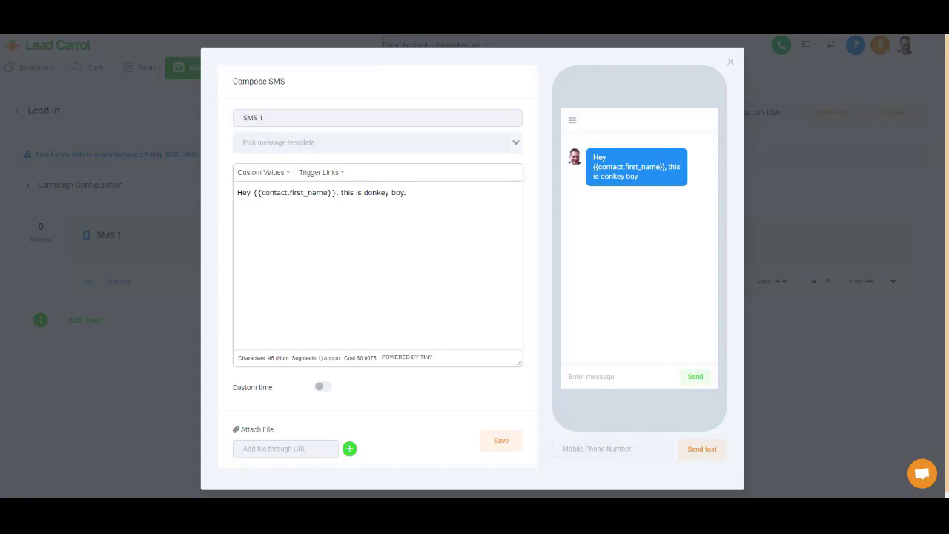
type(" Whattd")
type("up")
scroll(418, 323, "down", 1)
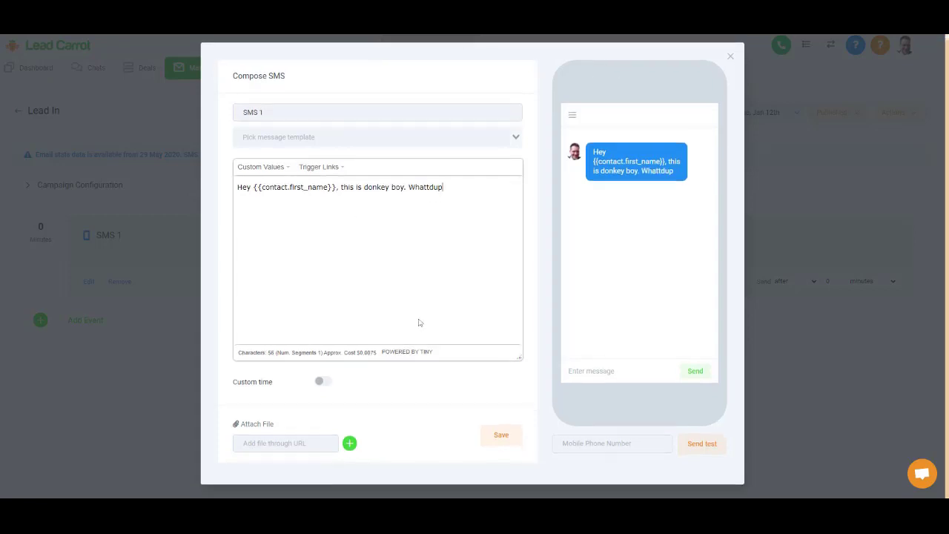
left_click(487, 437)
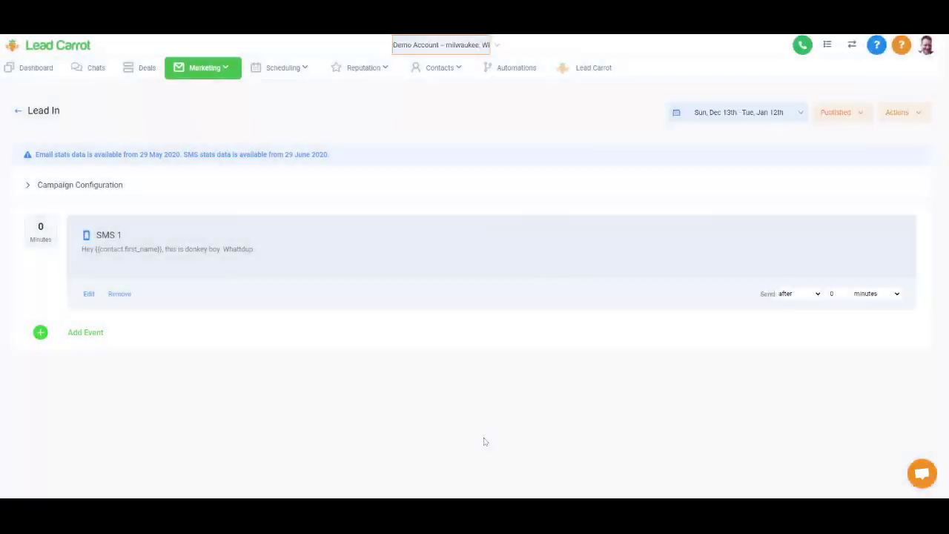
- Add an SMS 2 event reading 'Hey just circling back?'
left_click(104, 336)
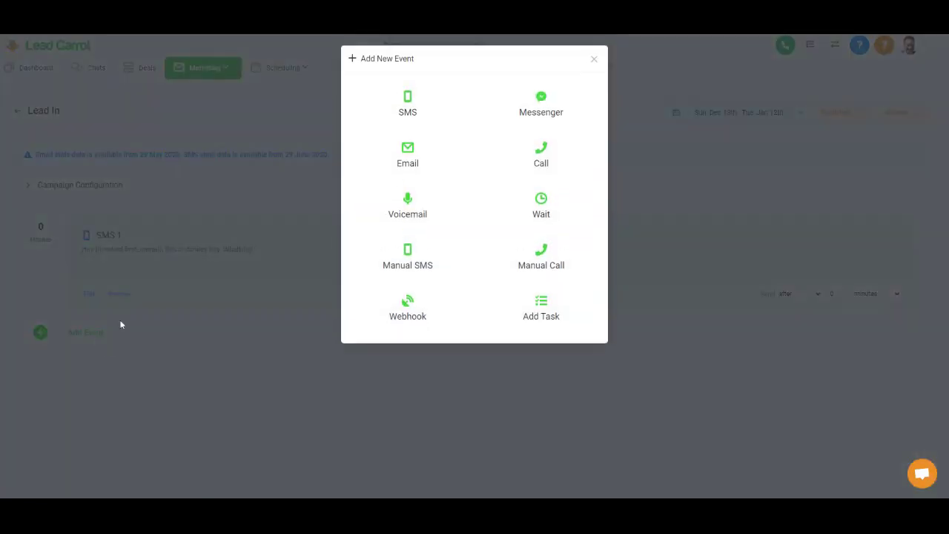
left_click(412, 103)
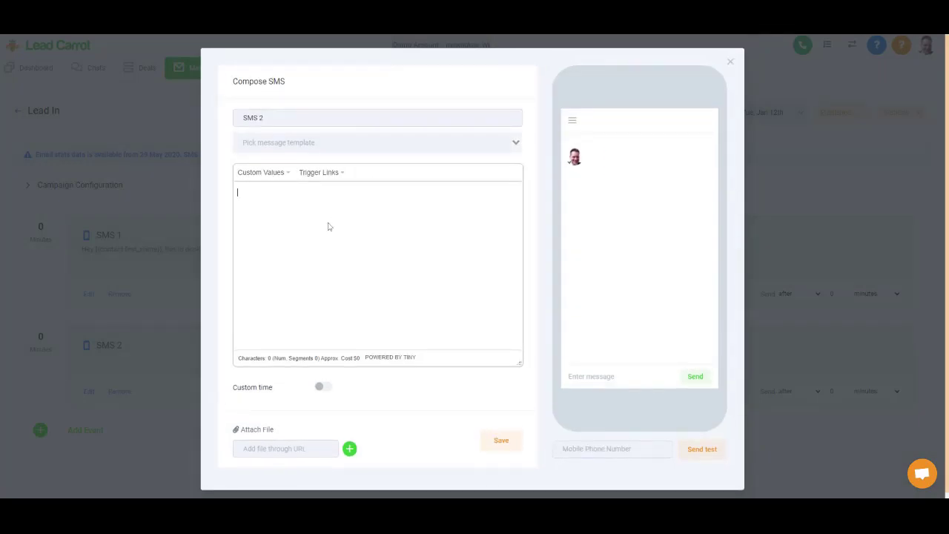
type("Hey just circling ")
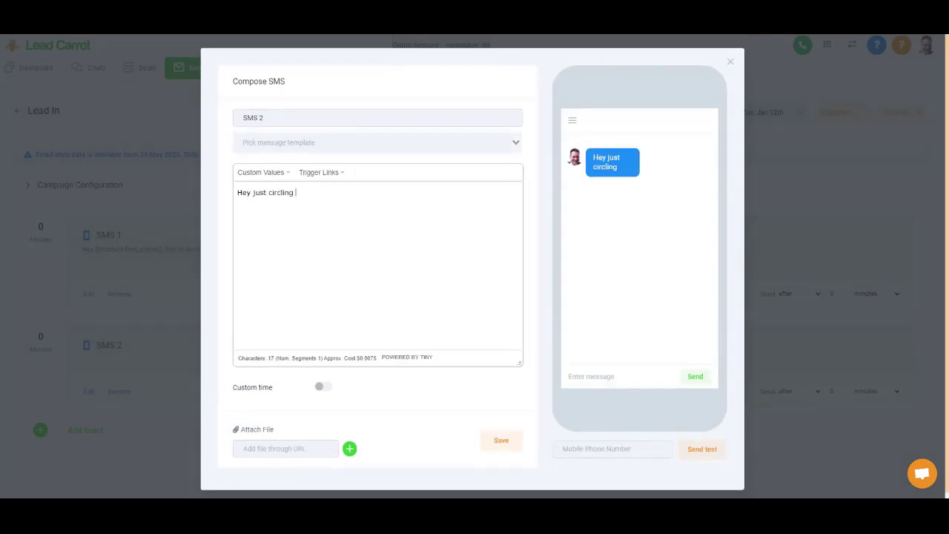
type("back?")
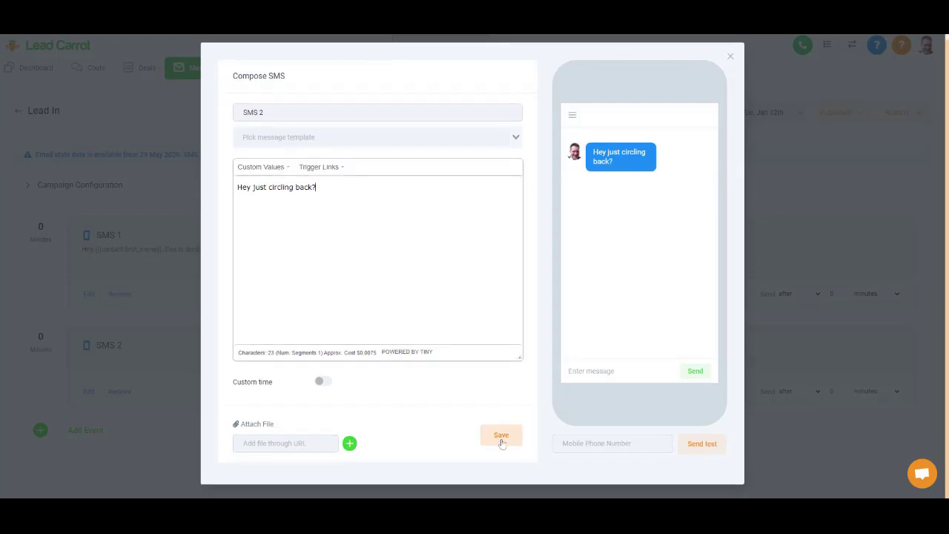
left_click(501, 438)
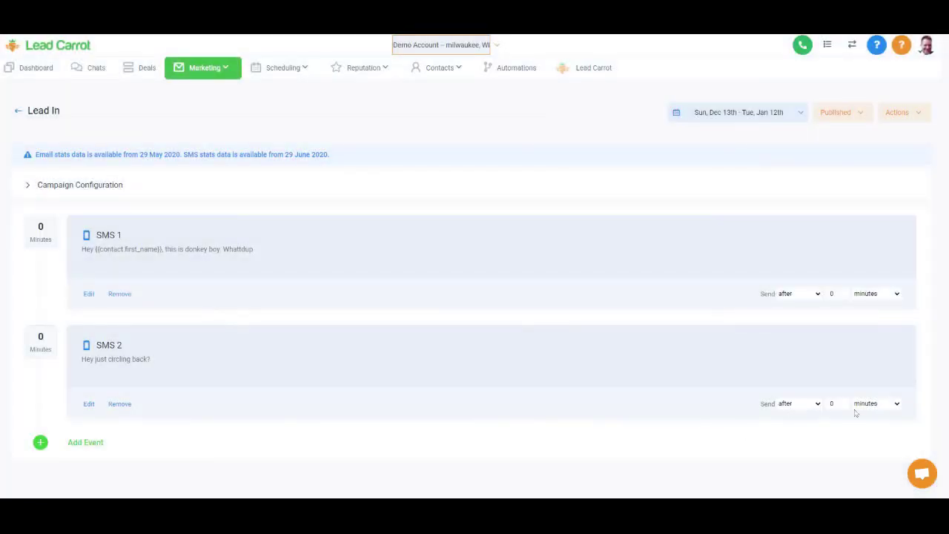
- Delay SMS 2 by 1 day, then return to the campaign list
left_click(868, 403)
left_click(865, 415)
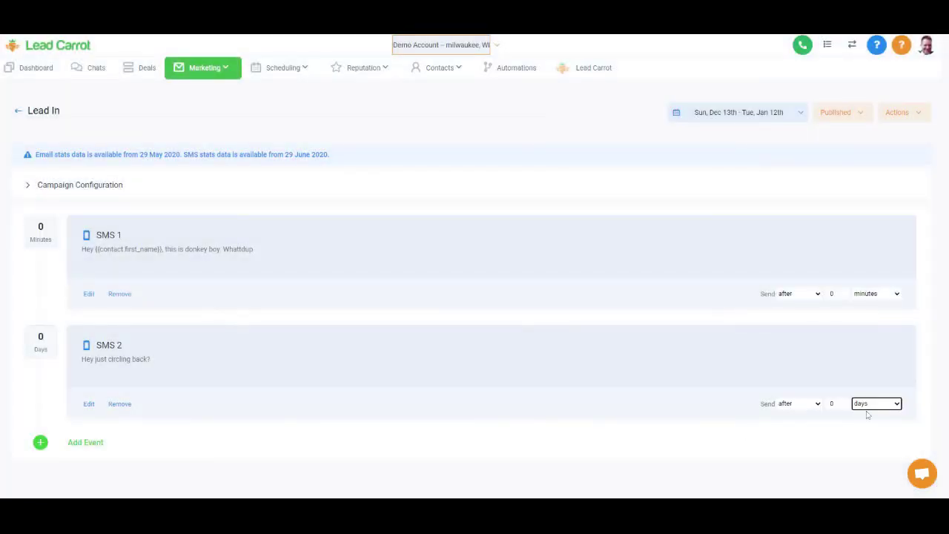
double_click(831, 404)
type("1")
left_click(18, 112)
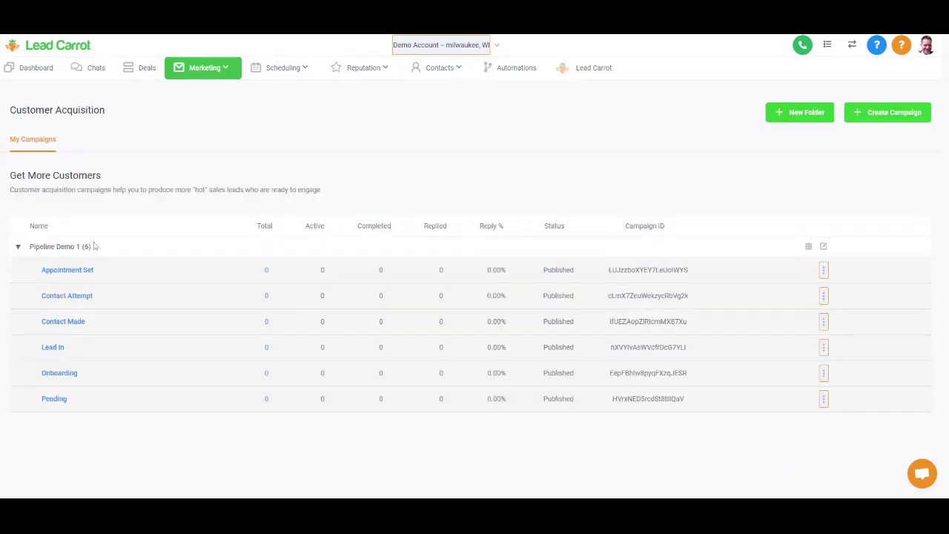
- Check the Demo 1 deals pipeline board, then open the Automations triggers list
left_click(136, 69)
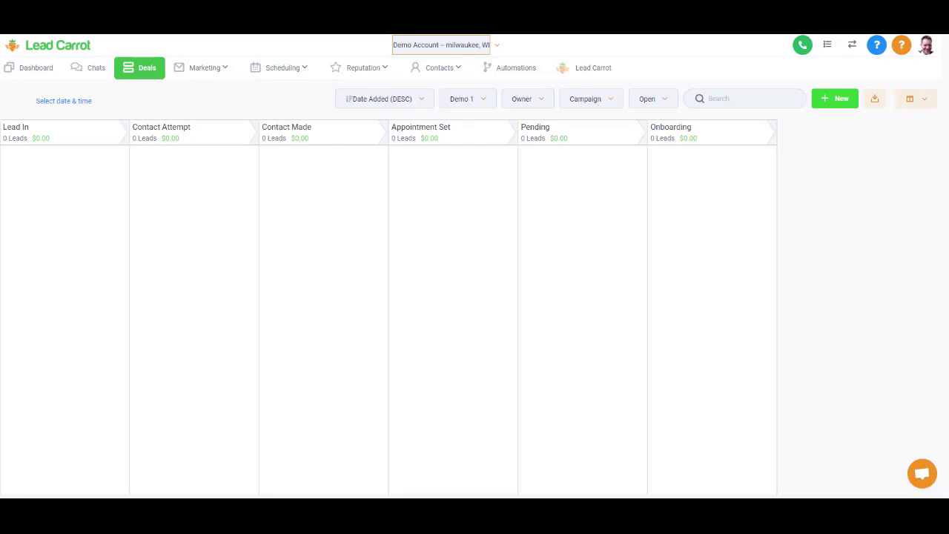
left_click(518, 67)
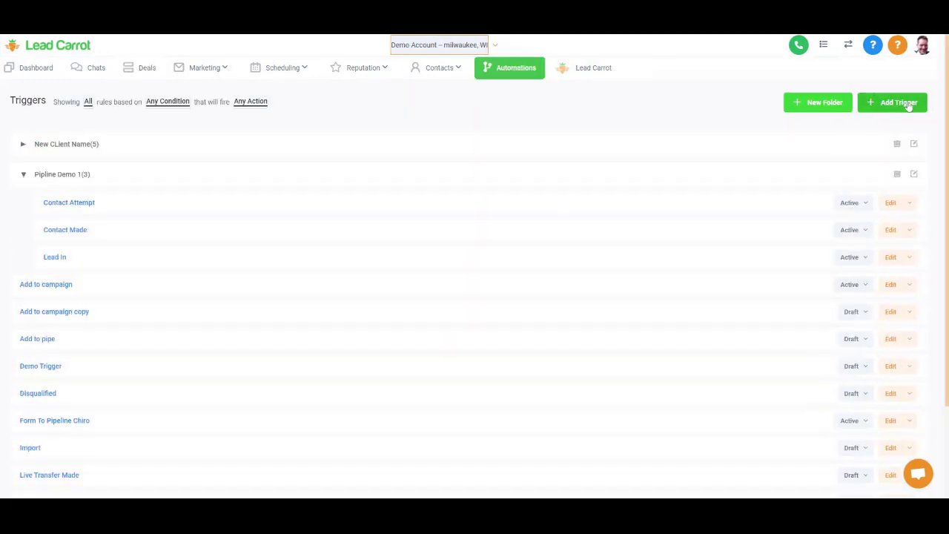
- Create a new trigger named 'Lead In' in the Pipline Demo 1 folder and save it
left_click(906, 102)
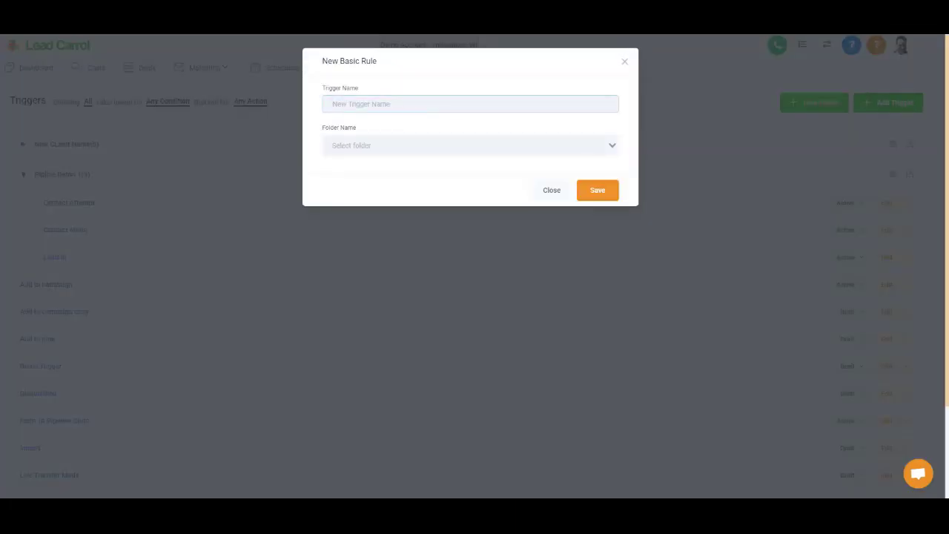
type("Lead In")
left_click(470, 146)
left_click(366, 178)
left_click(593, 191)
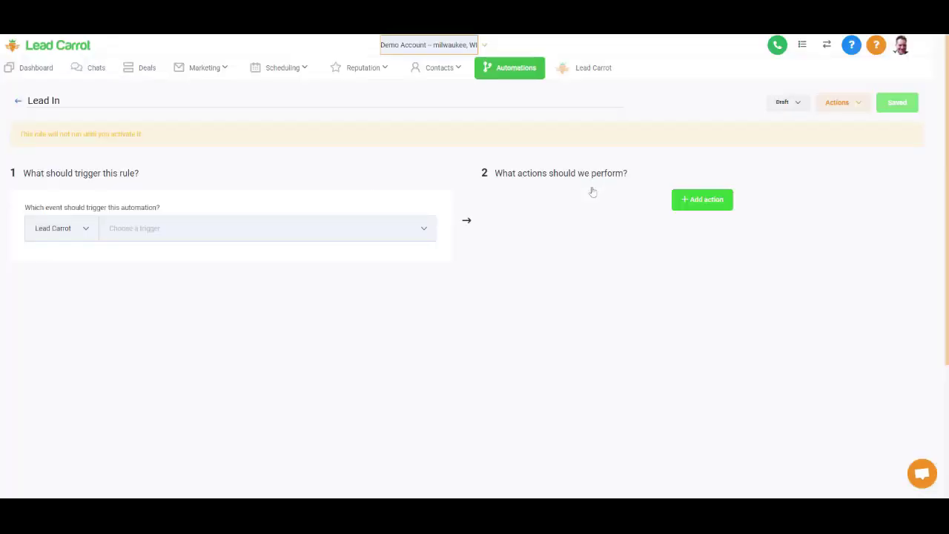
- Set the trigger event to Customer Replied
left_click(254, 228)
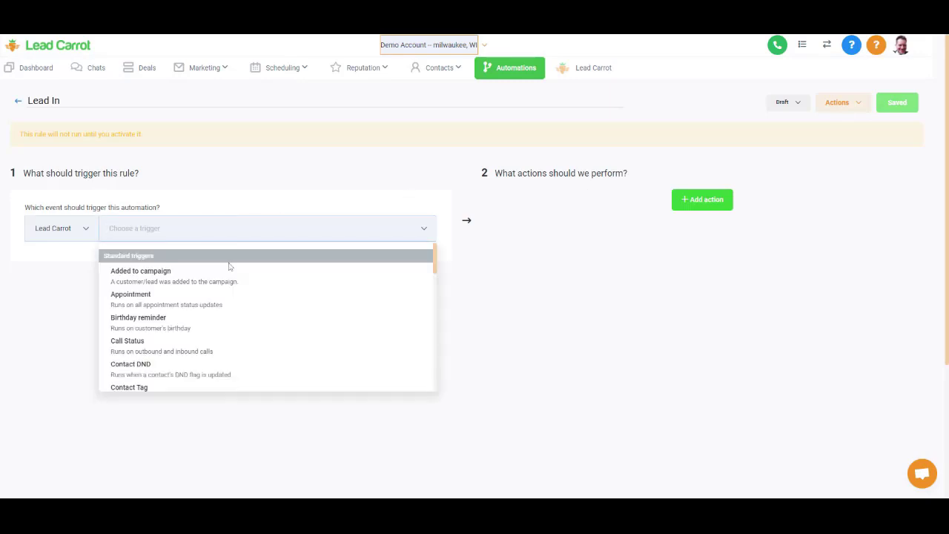
scroll(220, 335, "down", 3)
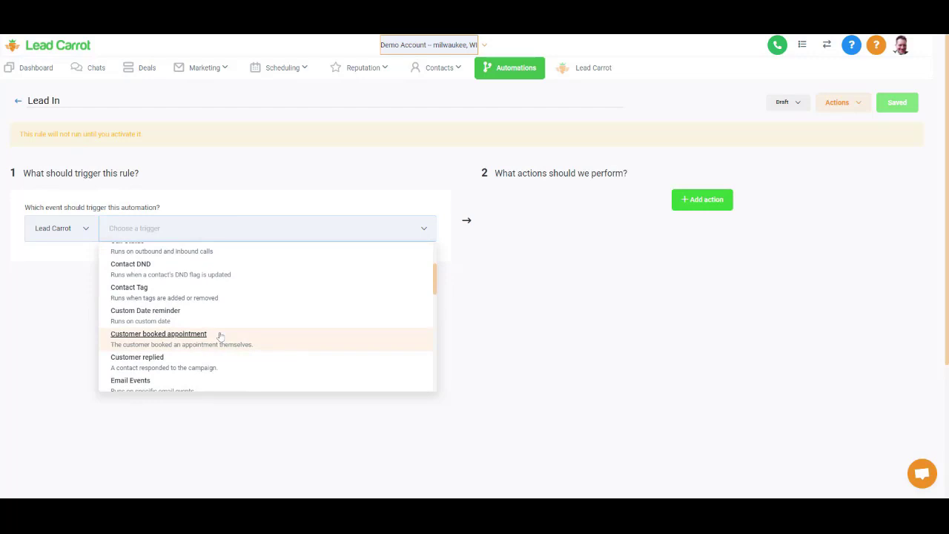
scroll(219, 335, "down", 4)
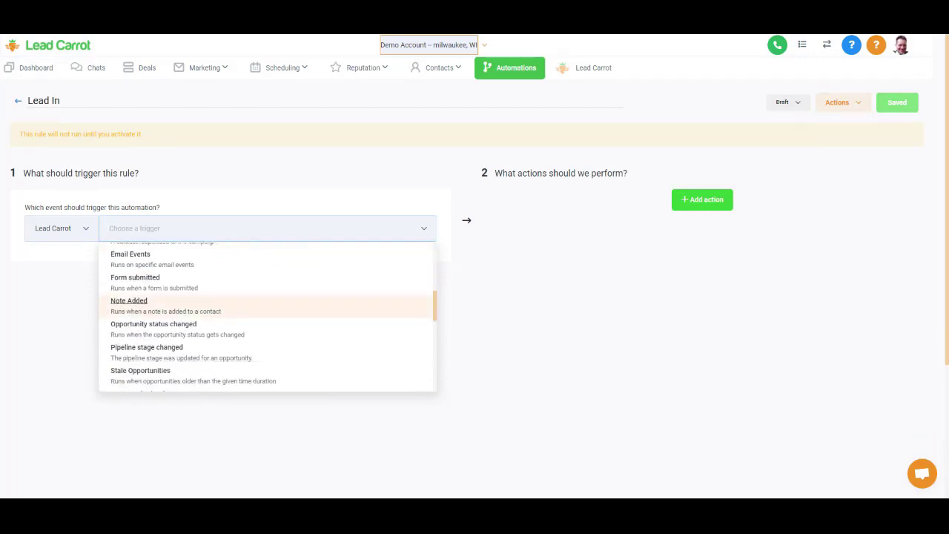
scroll(219, 304, "down", 4)
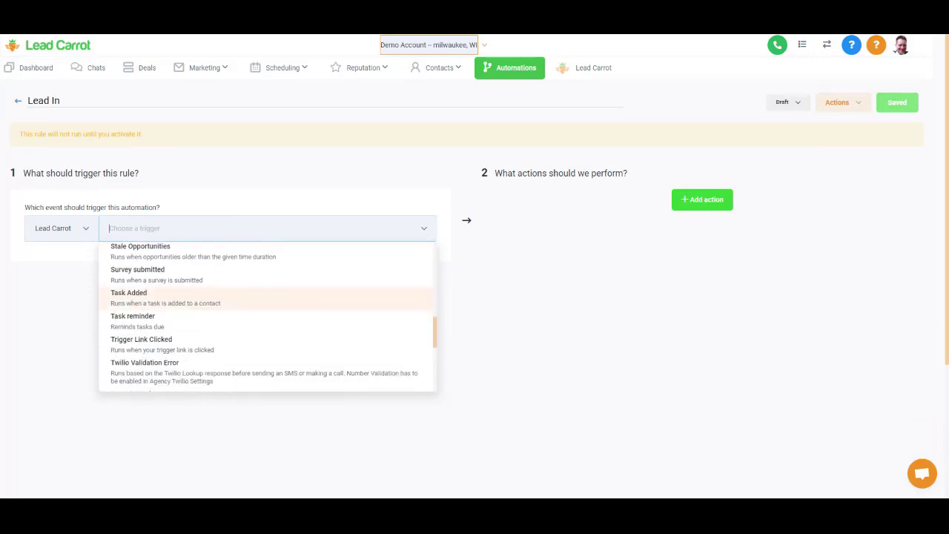
scroll(267, 318, "down", 3)
scroll(267, 318, "up", 5)
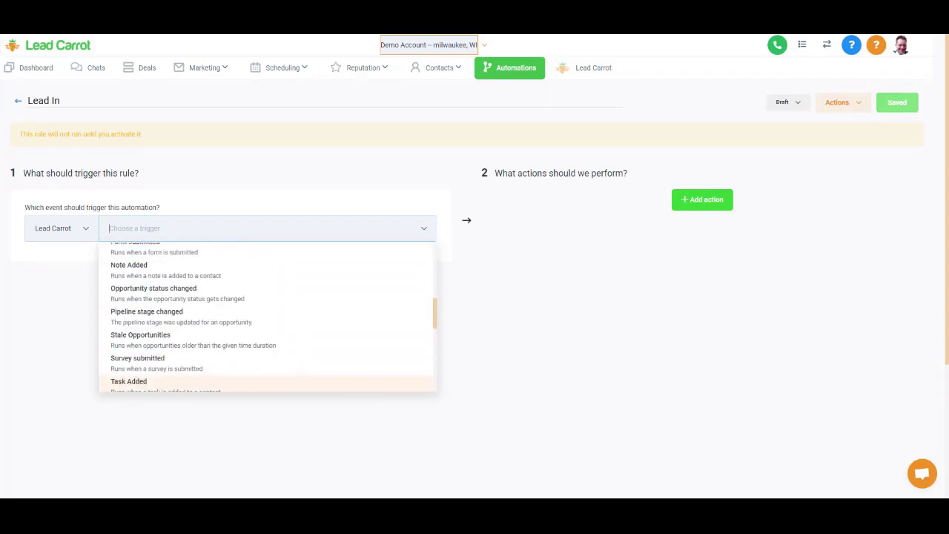
scroll(174, 285, "up", 3)
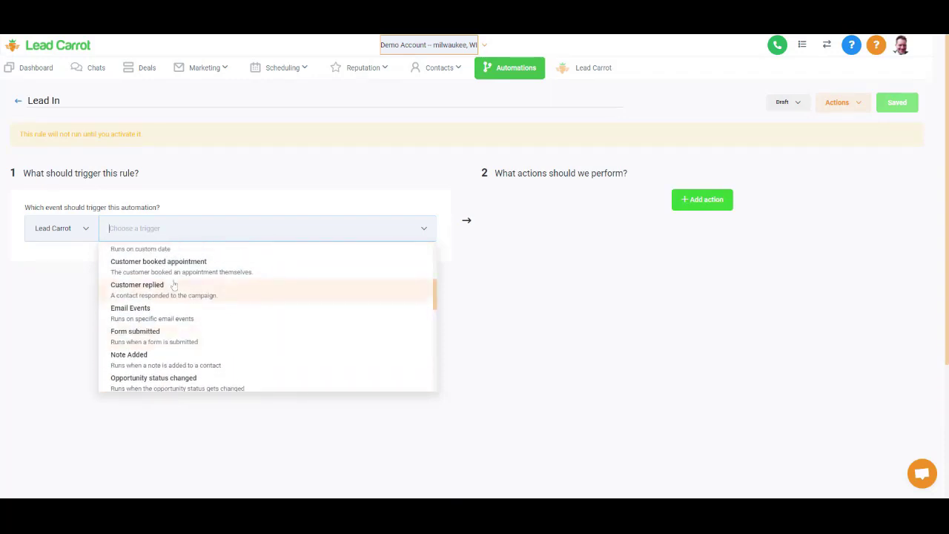
left_click(174, 285)
- Add a Replied To Campaign filter set to the Lead In campaign
left_click(43, 258)
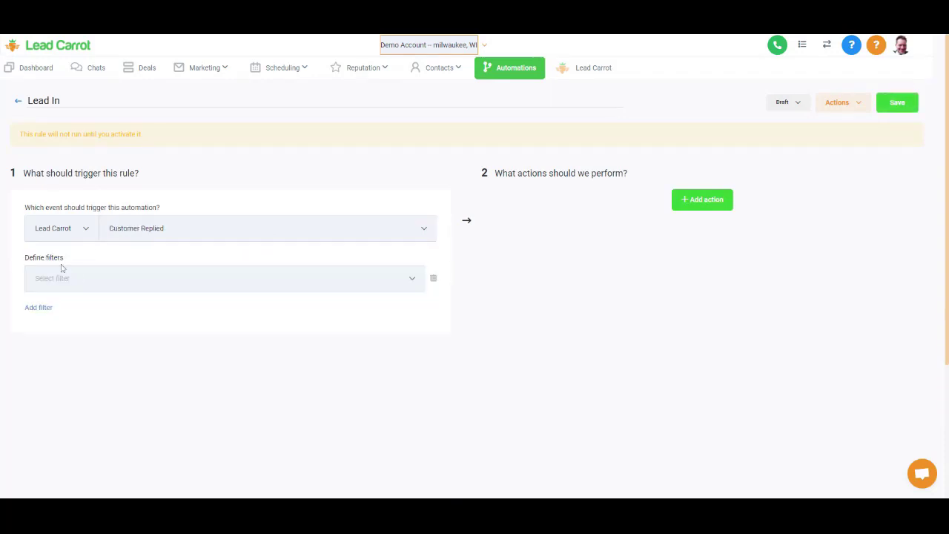
left_click(74, 279)
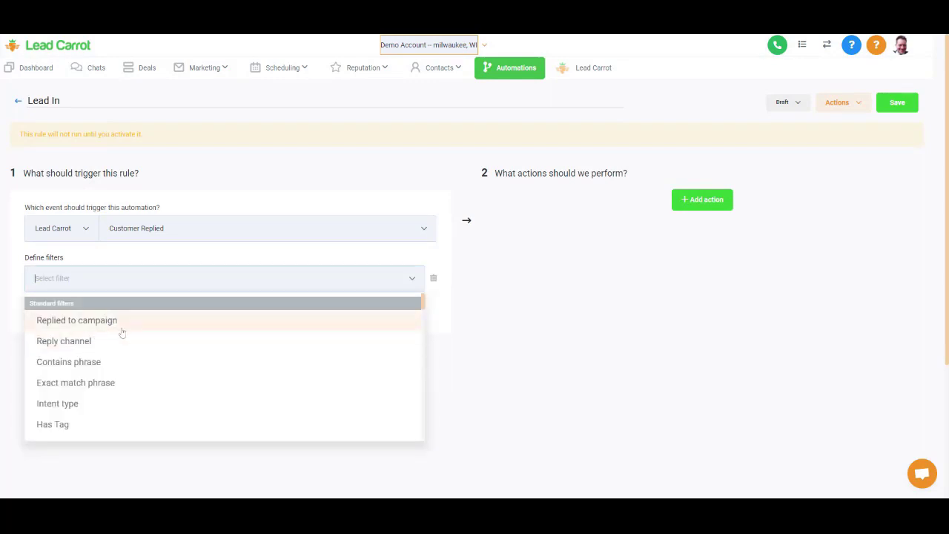
left_click(121, 329)
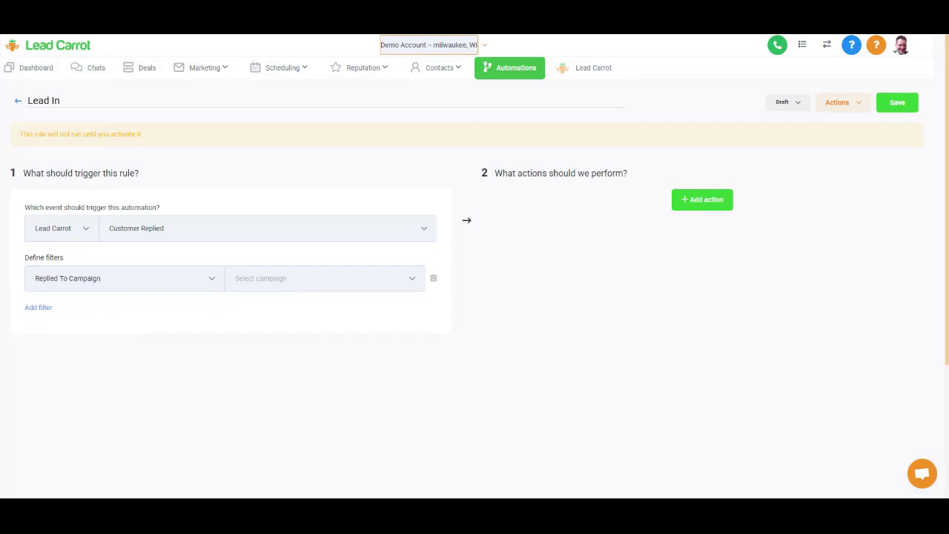
left_click(297, 283)
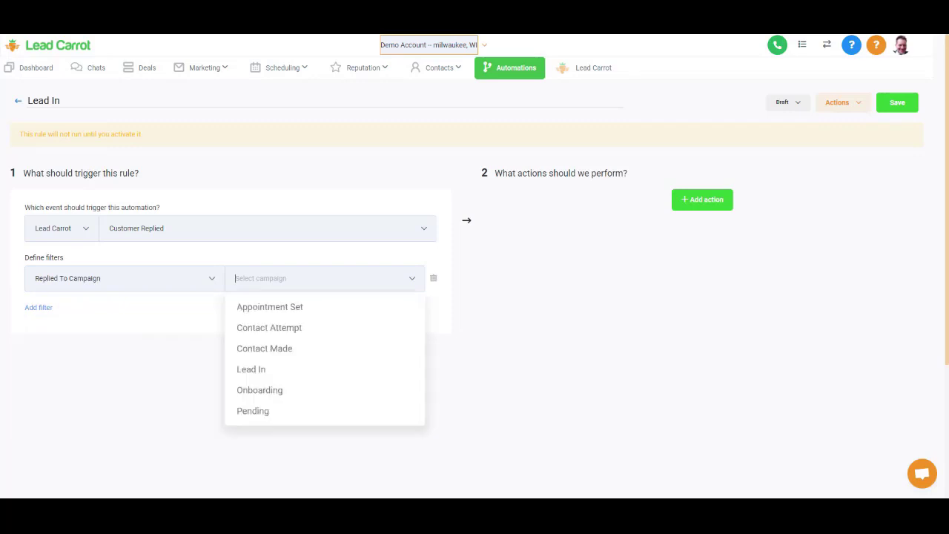
left_click(287, 371)
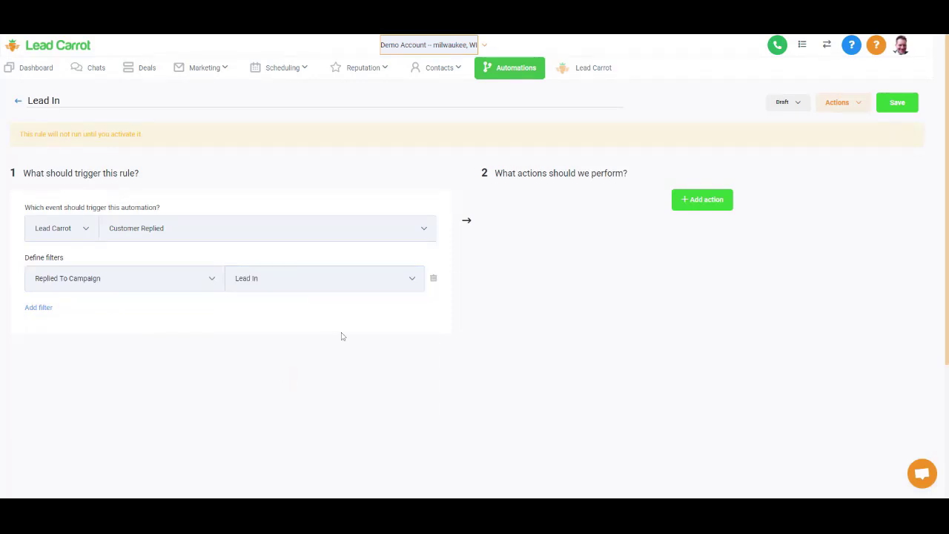
- Add an Add / Update Opportunity action for the Demo 1 pipeline at the Contact Made stage
left_click(705, 201)
left_click(697, 228)
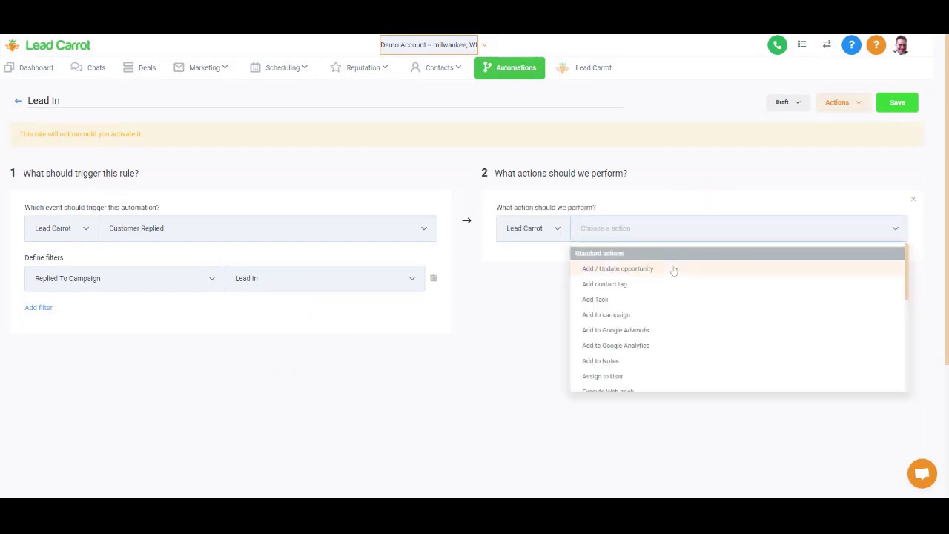
left_click(672, 271)
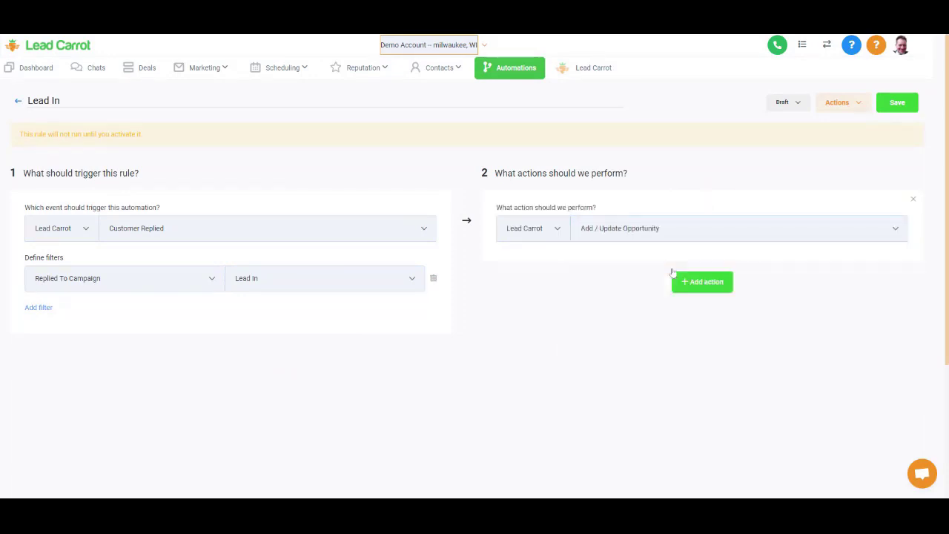
left_click(593, 265)
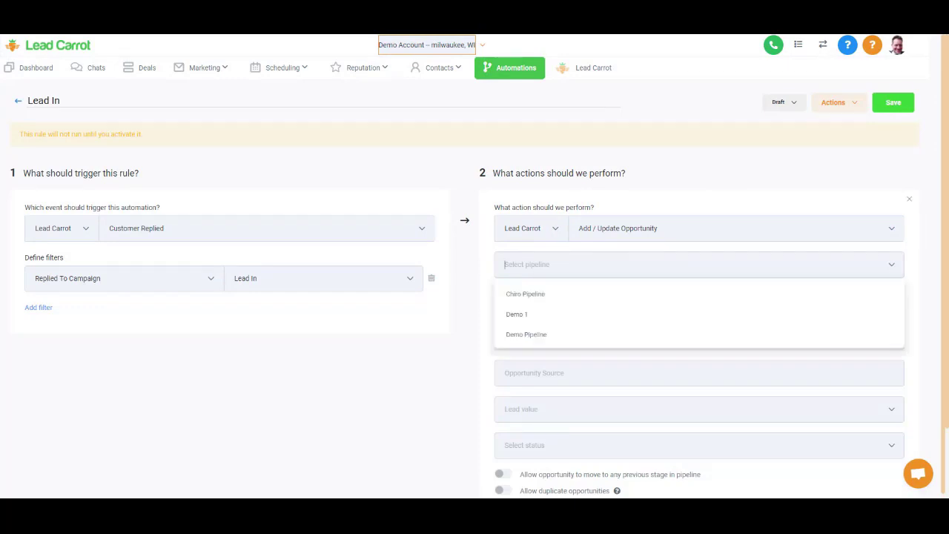
left_click(613, 315)
left_click(615, 311)
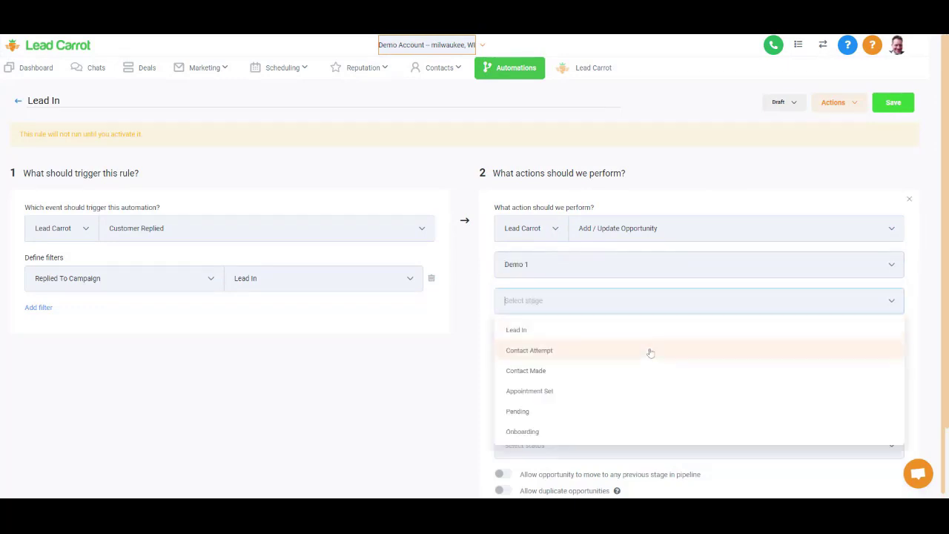
left_click(651, 370)
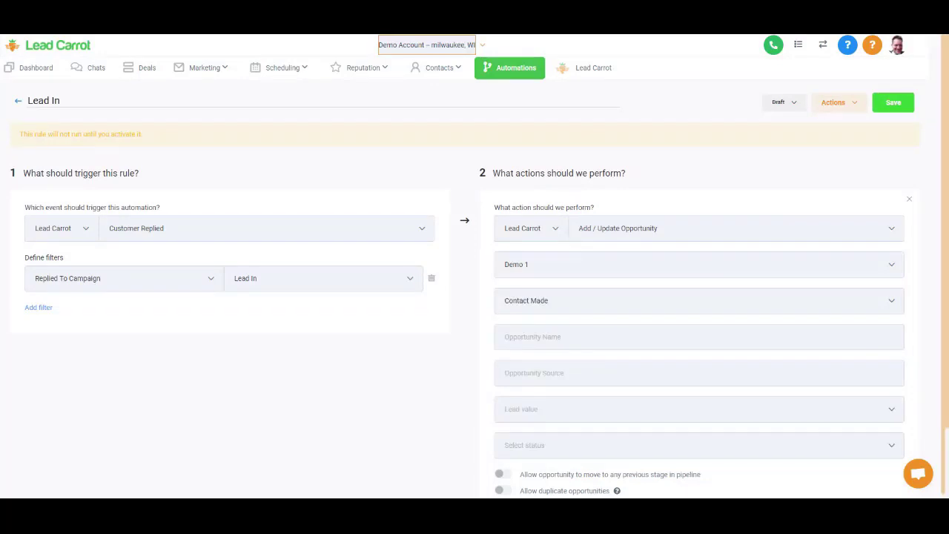
scroll(475, 267, "down", 2)
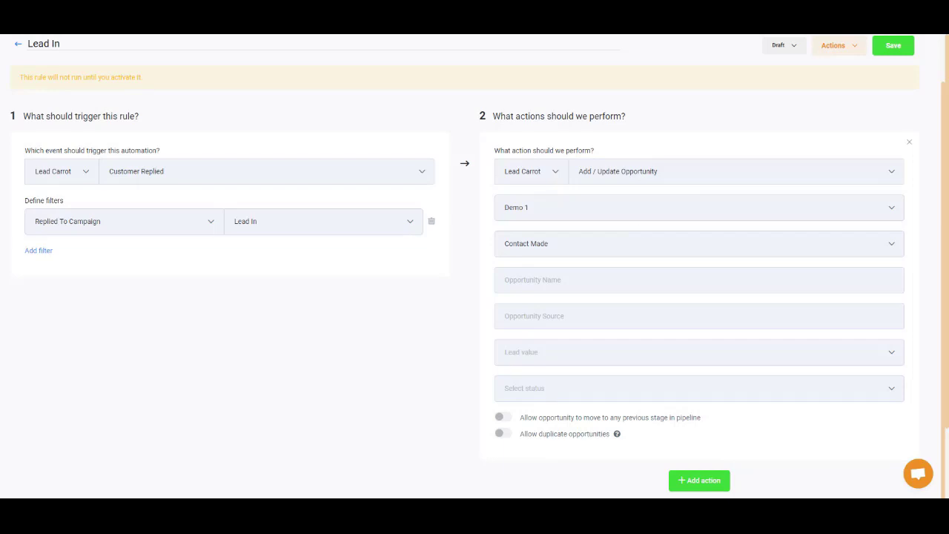
- Switch the trigger from Draft to Active and save it
mouse_move(783, 53)
left_click(787, 71)
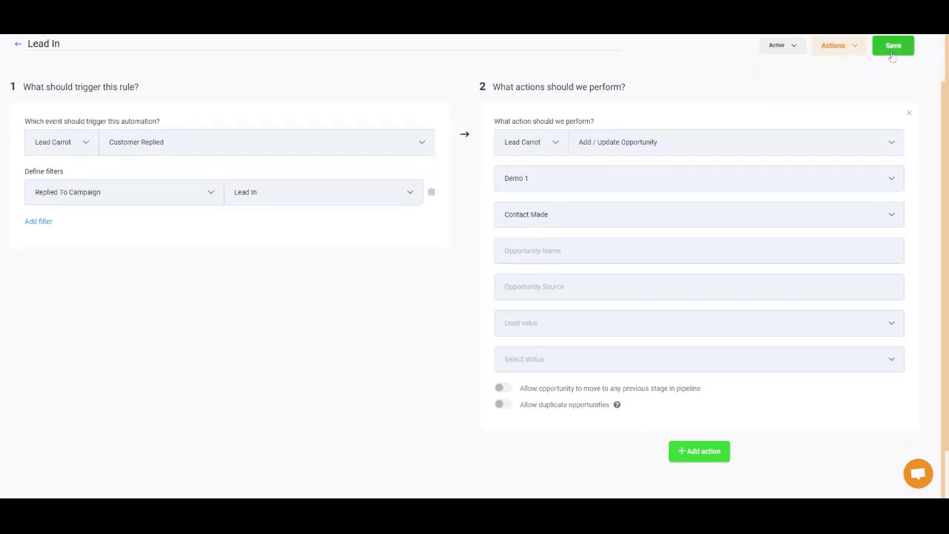
left_click(893, 50)
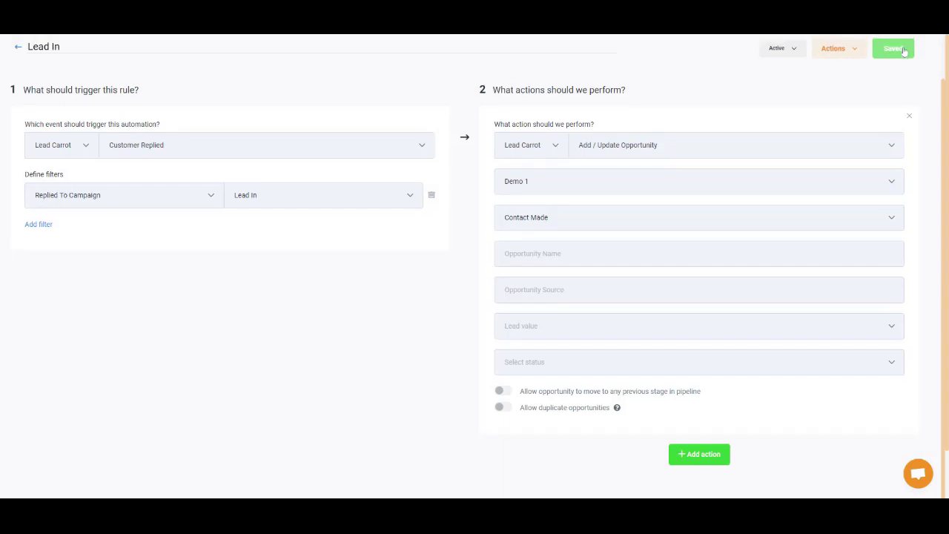
scroll(488, 90, "up", 2)
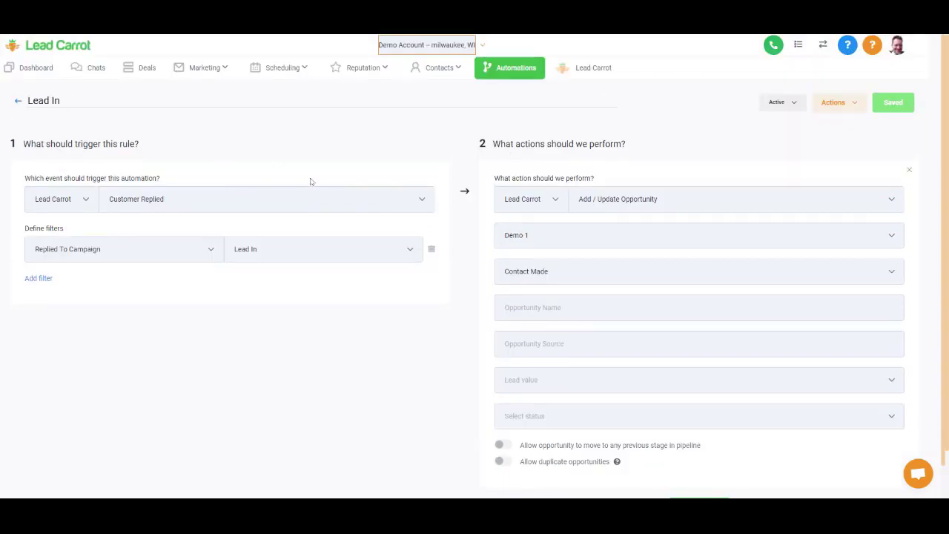
- Review the Lead In campaign's two SMS messages, then go to the Demo 1 deals board
left_click(193, 74)
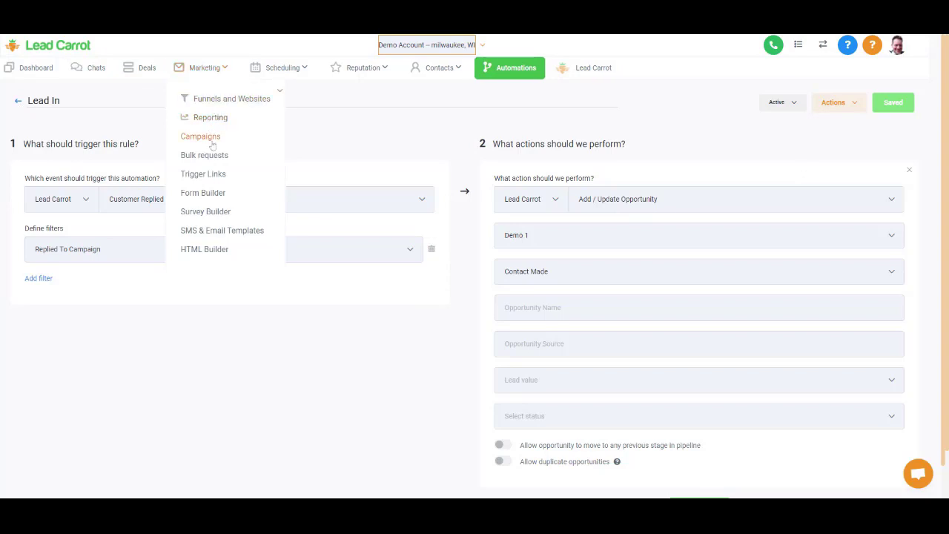
left_click(212, 144)
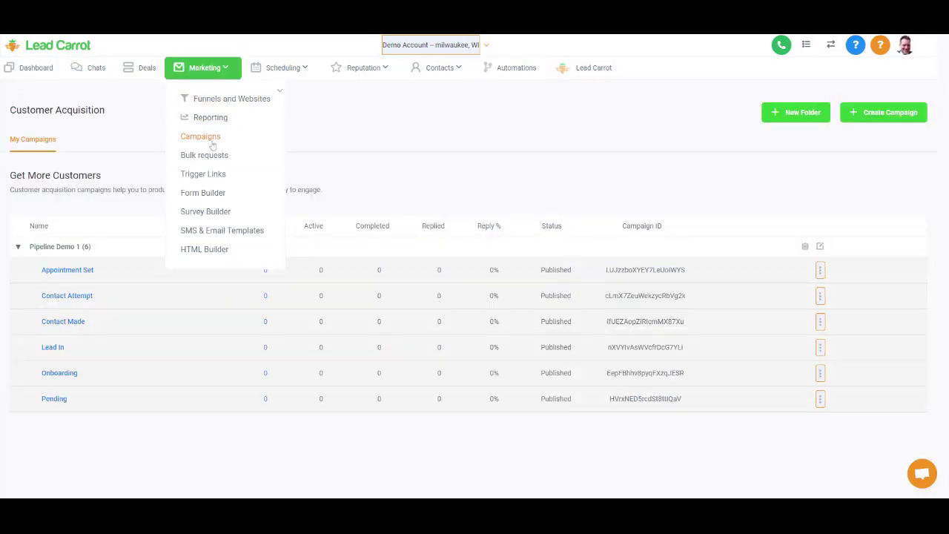
left_click(53, 347)
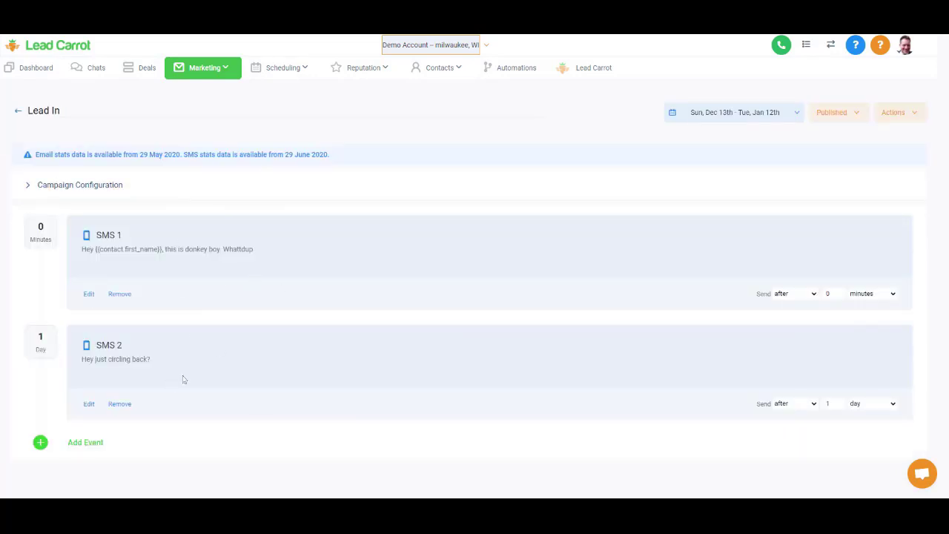
left_click(149, 69)
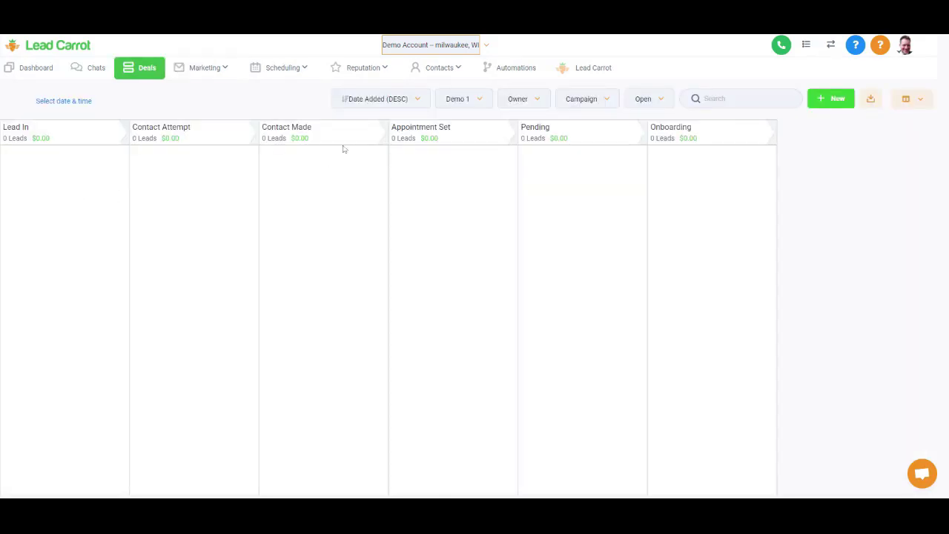
left_click(201, 74)
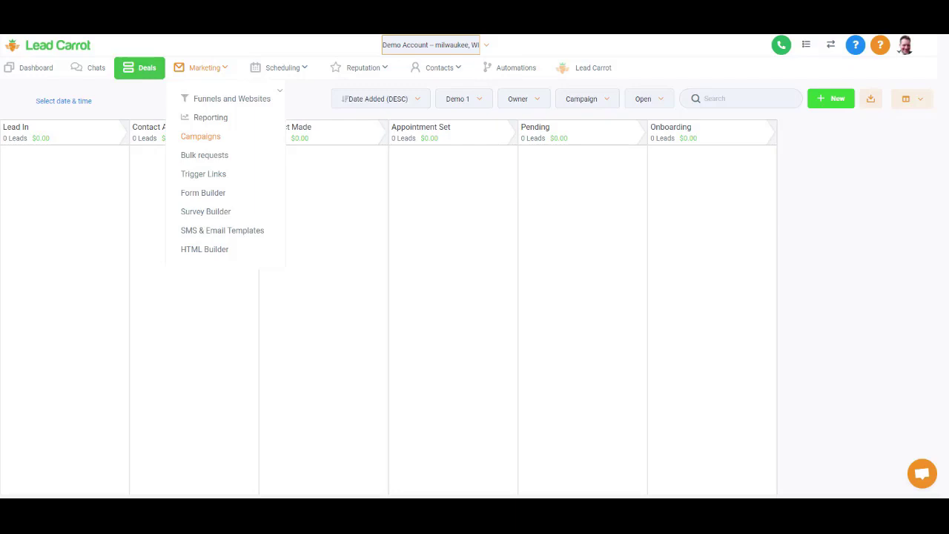
- Start a new opportunity for the existing contact and replace its phone number
left_click(837, 99)
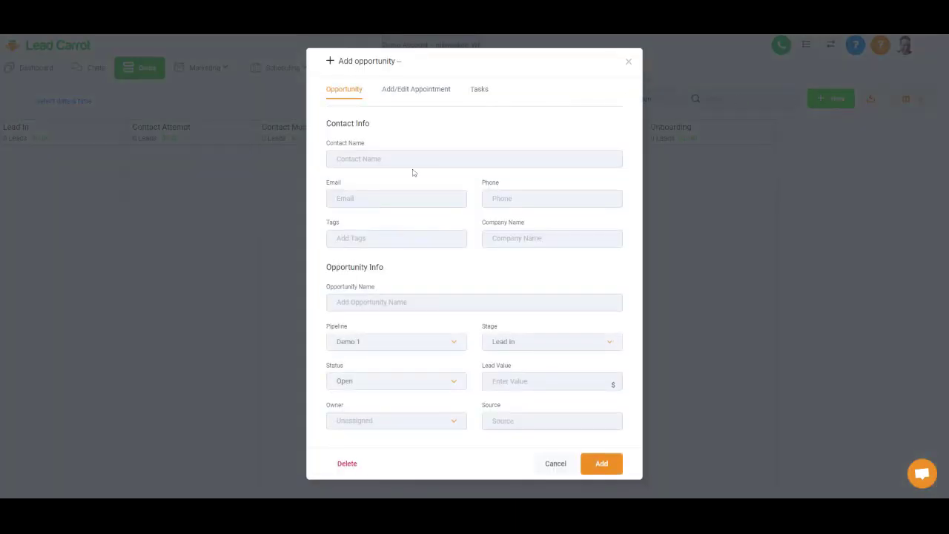
left_click(414, 159)
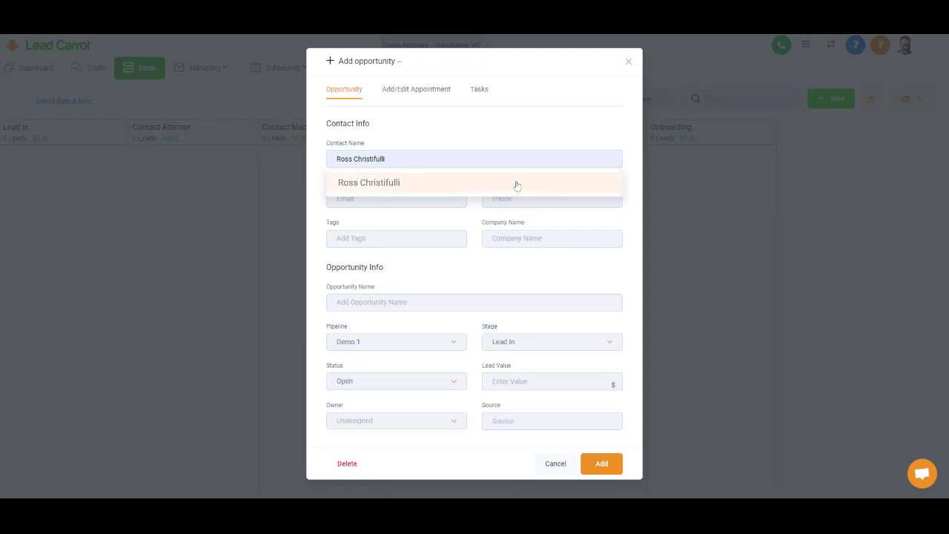
left_click(515, 184)
triple_click(519, 199)
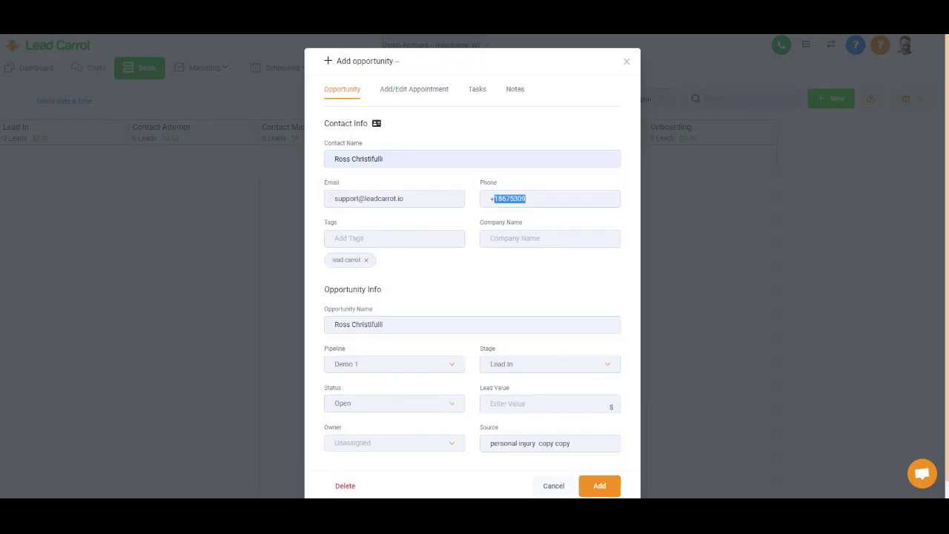
left_click(531, 263)
- Remove the lead carrot tag, clear the Source field, and add the opportunity
scroll(531, 263, "down", 1)
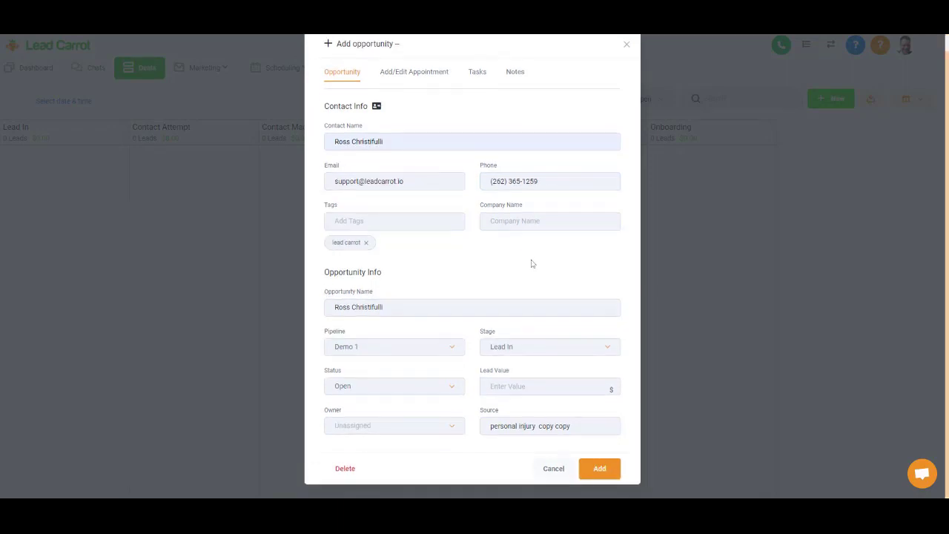
left_click(366, 243)
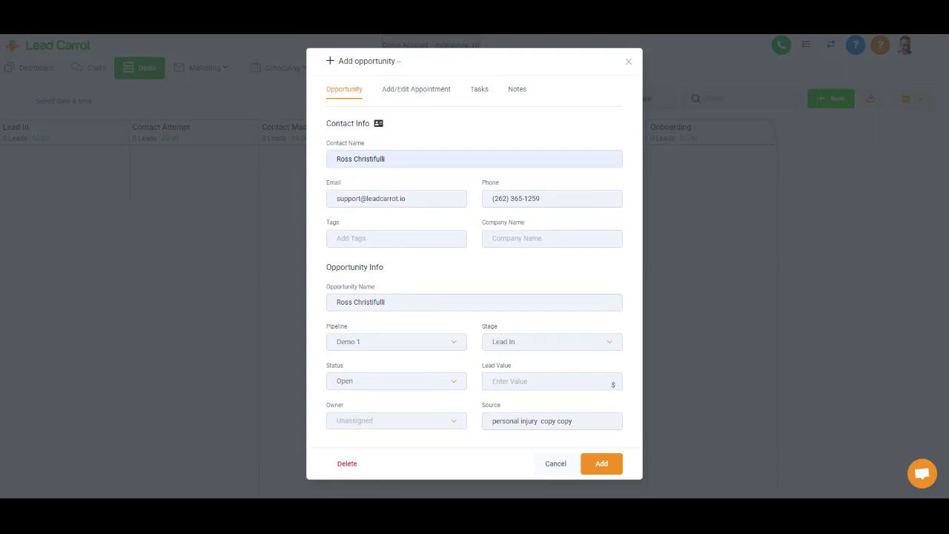
triple_click(536, 420)
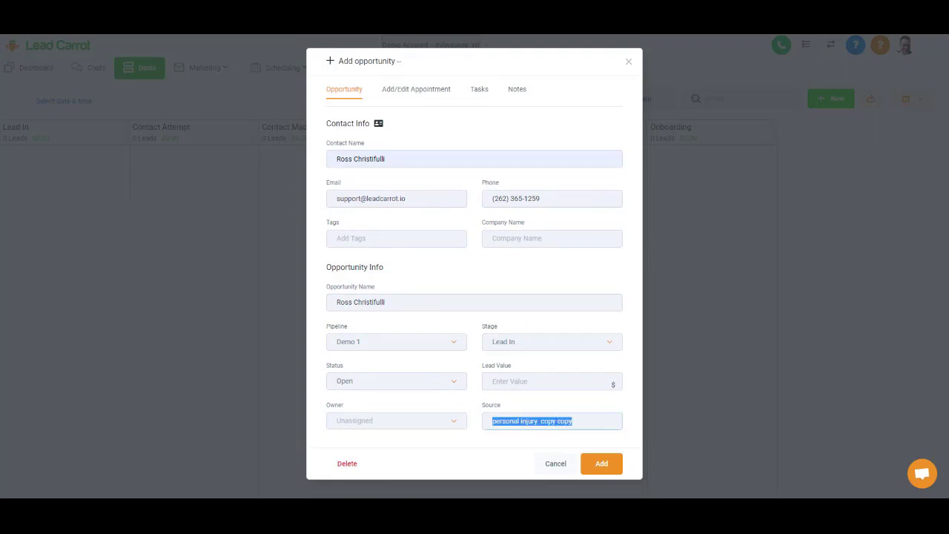
key("BackSpace")
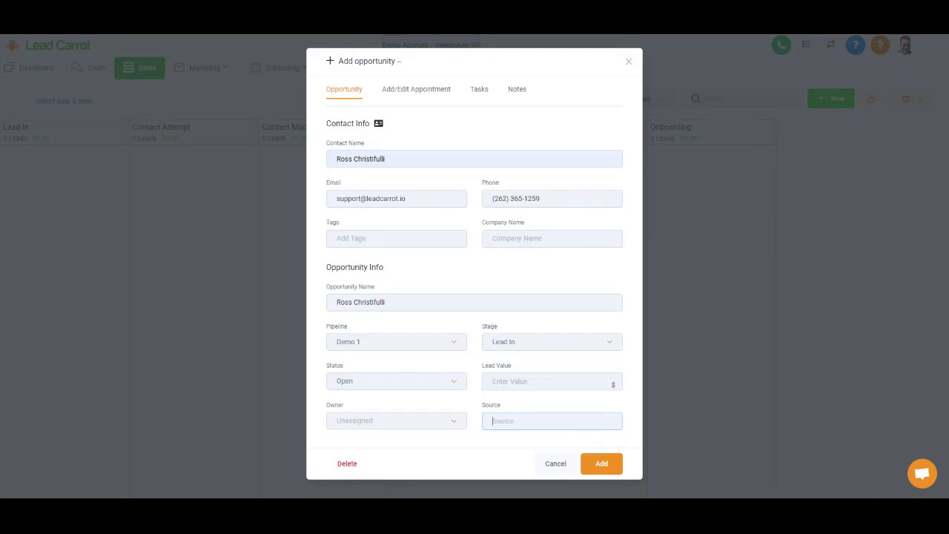
left_click(608, 464)
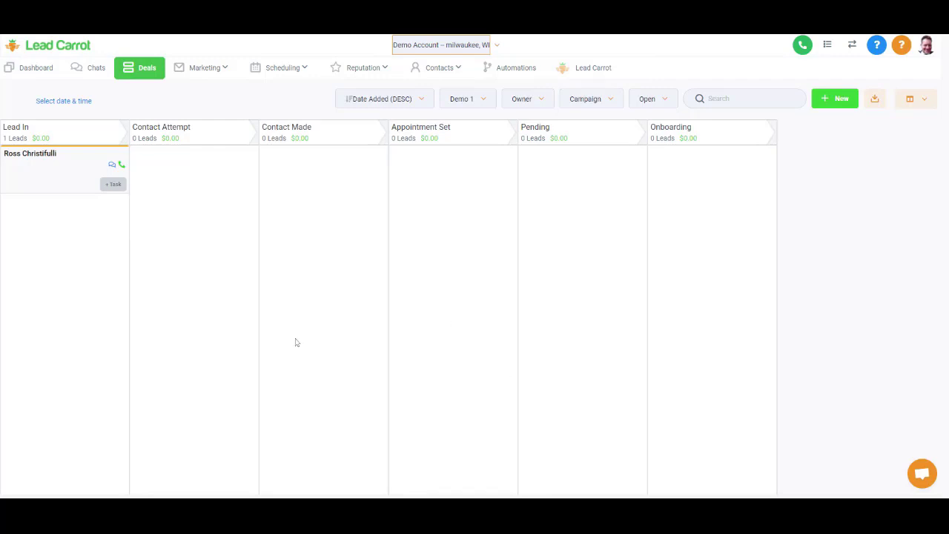
- View the lead's conversation in Chats, then return to the Demo 1 deals board
left_click(96, 73)
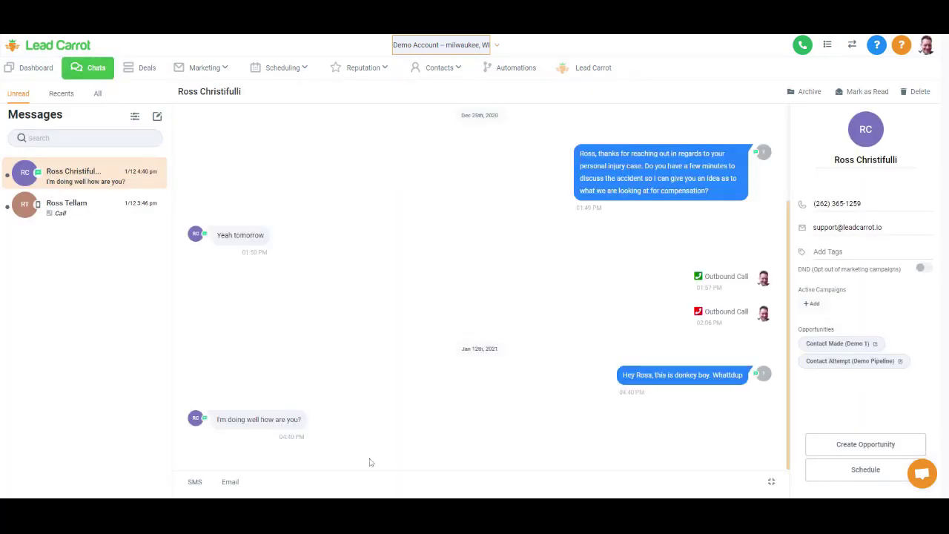
left_click(132, 67)
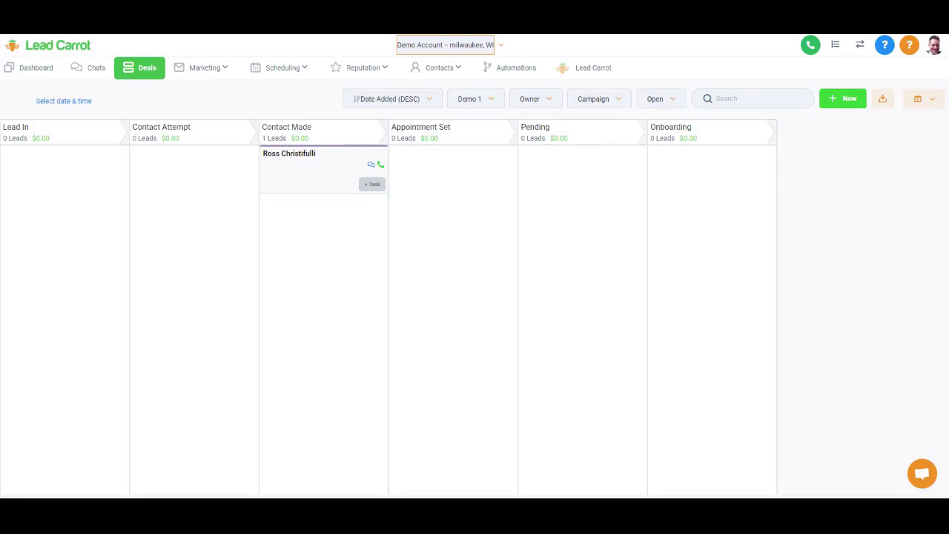
- Scroll through the lead's contact page, then go back through Deals to the Automations triggers list
left_click(301, 160)
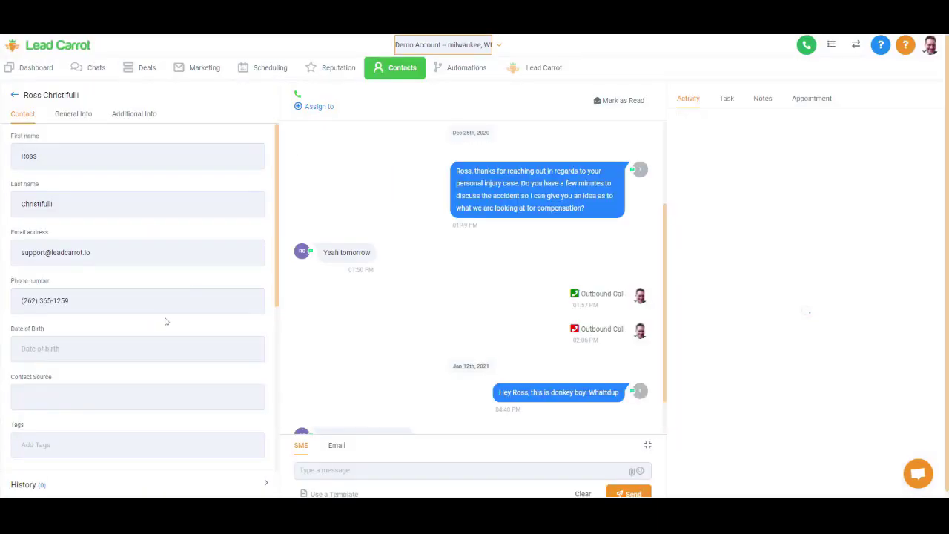
scroll(165, 322, "down", 5)
scroll(166, 322, "down", 3)
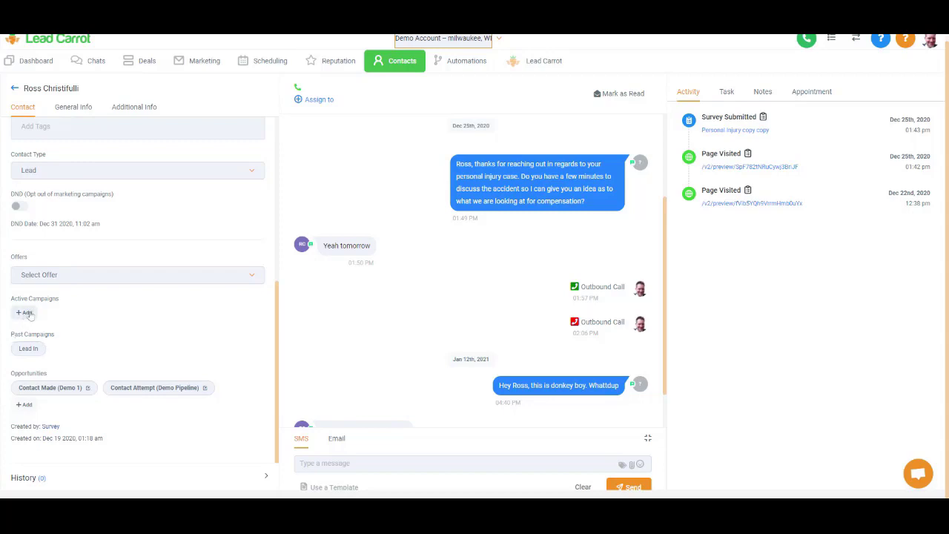
scroll(64, 321, "up", 5)
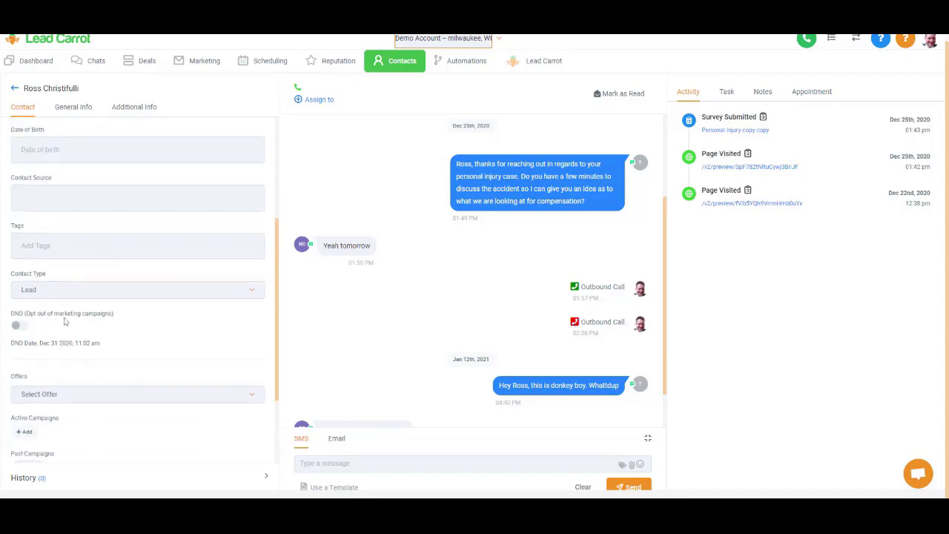
left_click(153, 70)
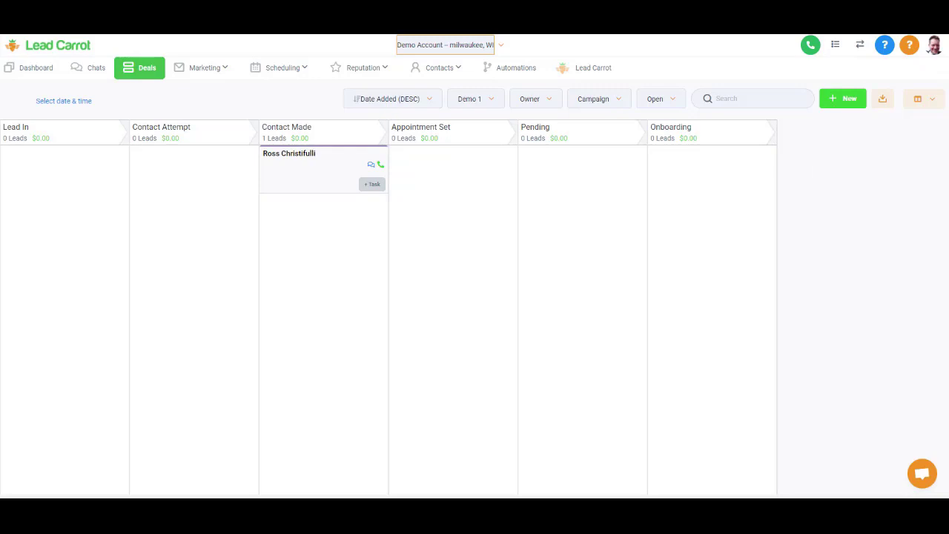
left_click(515, 69)
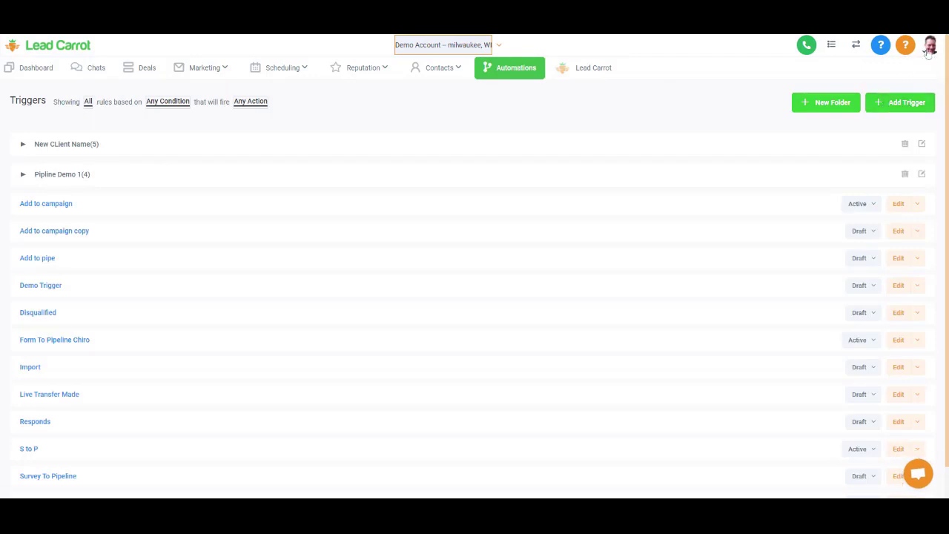
- Create a new trigger and name it 'Booked On Calendar'
left_click(892, 104)
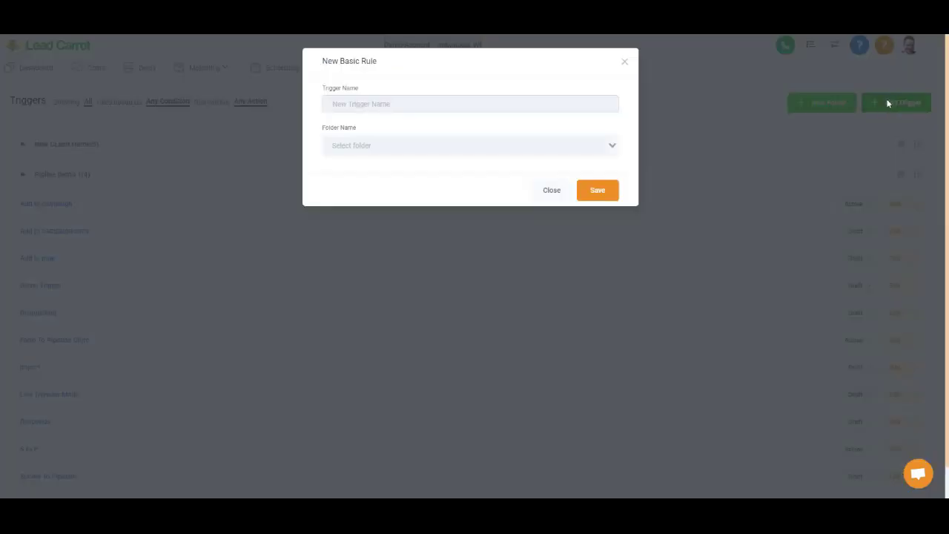
type("Appointmen")
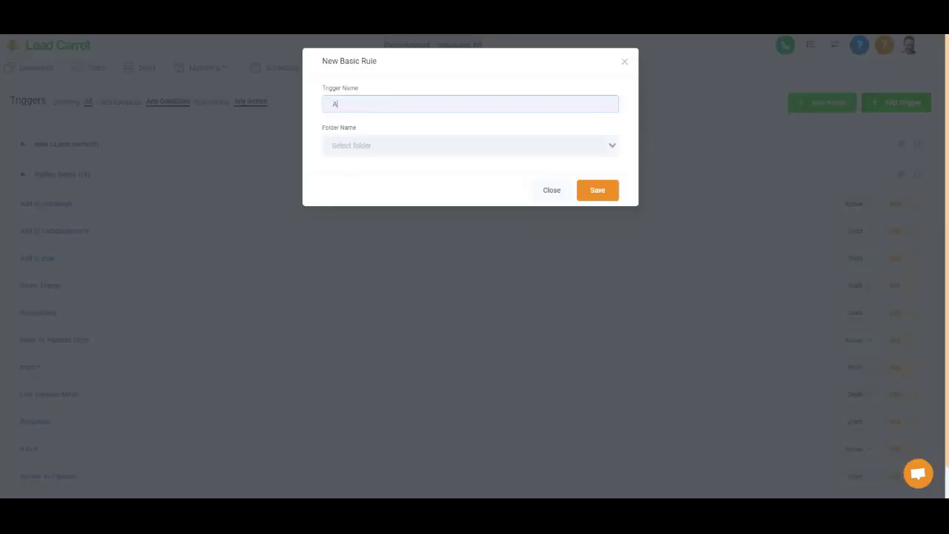
type("ts")
key("BackSpace")
key("BackSpace")
key("BackSpace")
key("BackSpace")
key("BackSpace")
key("BackSpace")
key("BackSpace")
key("BackSpace")
key("BackSpace")
key("BackSpace")
key("BackSpace")
key("BackSpace")
key("BackSpace")
type("Ca")
key("BackSpace")
key("BackSpace")
type("Booked On ")
type("B")
type("alendar")
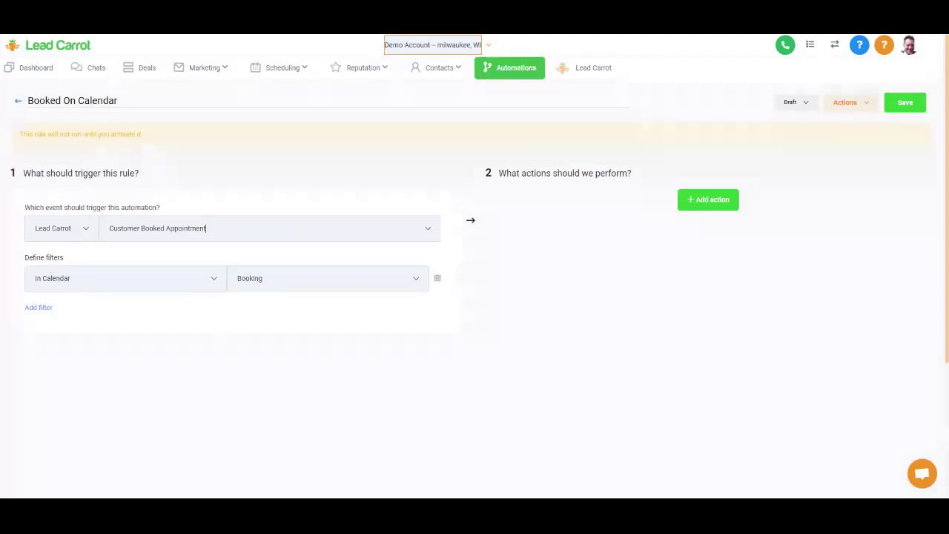
- Keep the Customer Booked Appointment event with the In Calendar filter set to Booking
left_click(284, 226)
left_click(291, 198)
left_click(319, 278)
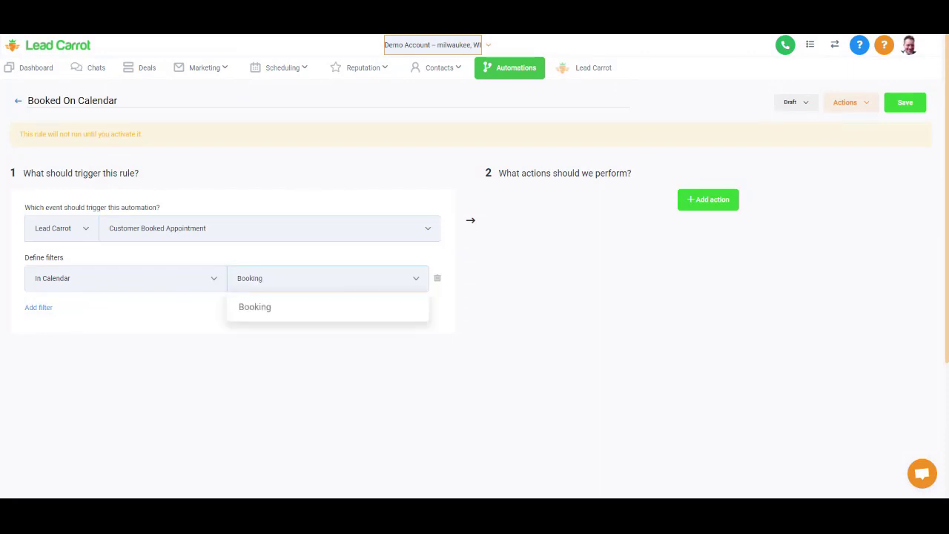
left_click(319, 278)
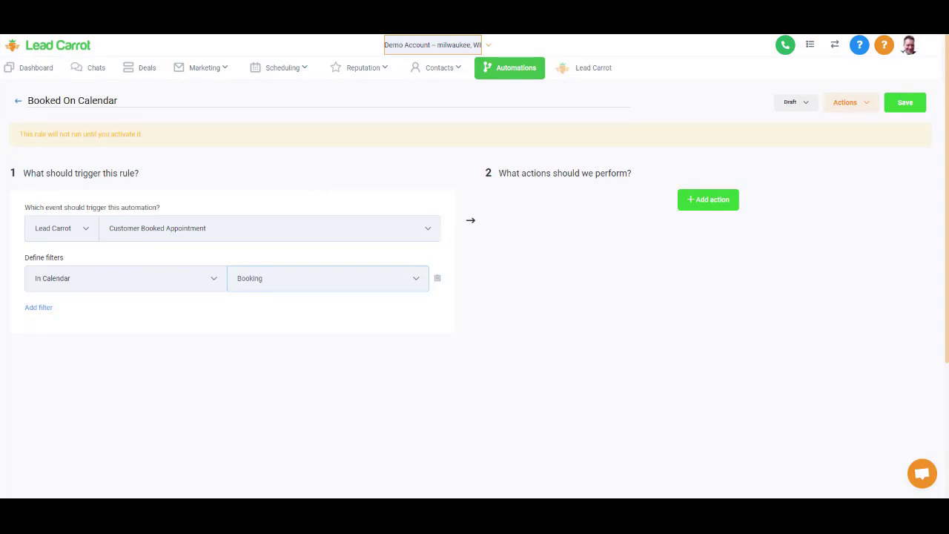
- Add an Add / Update Opportunity action for Demo 1 at the Appointment Set stage
left_click(710, 202)
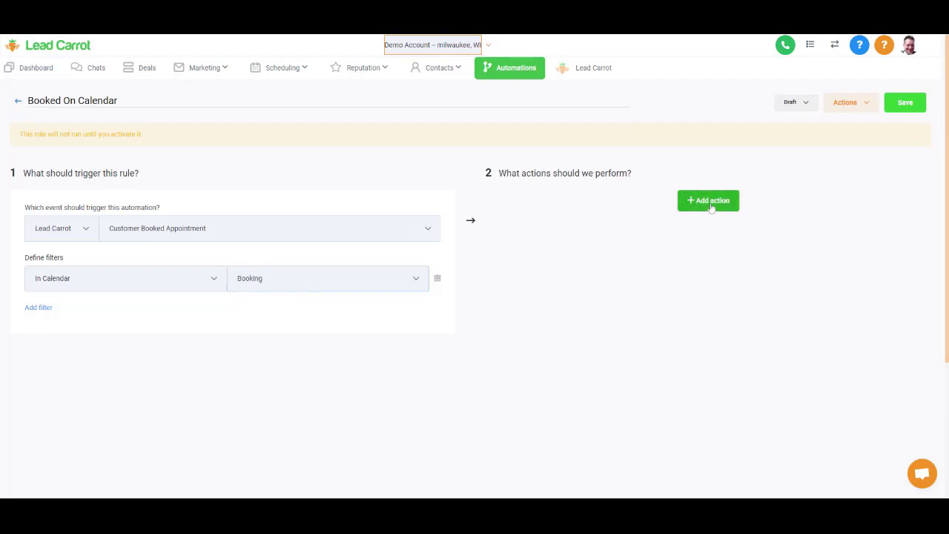
left_click(644, 228)
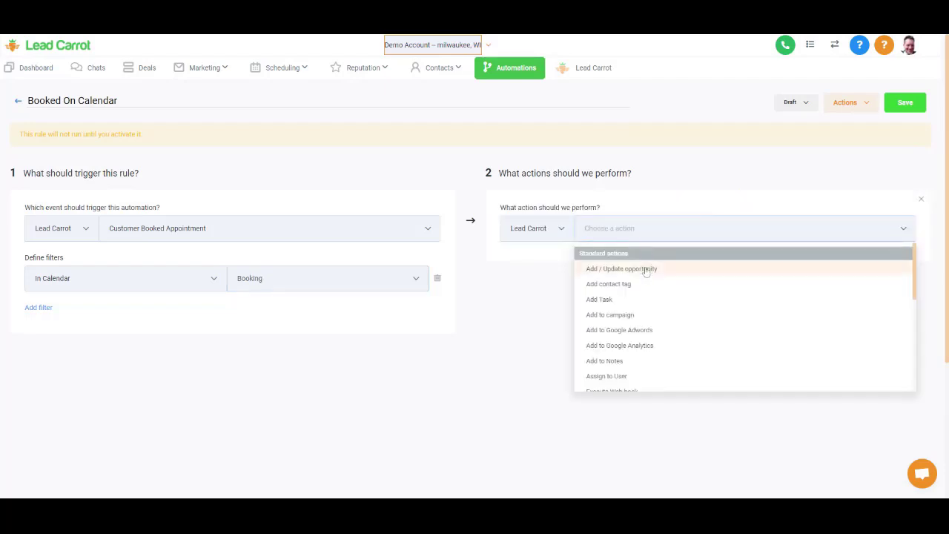
left_click(646, 269)
left_click(646, 267)
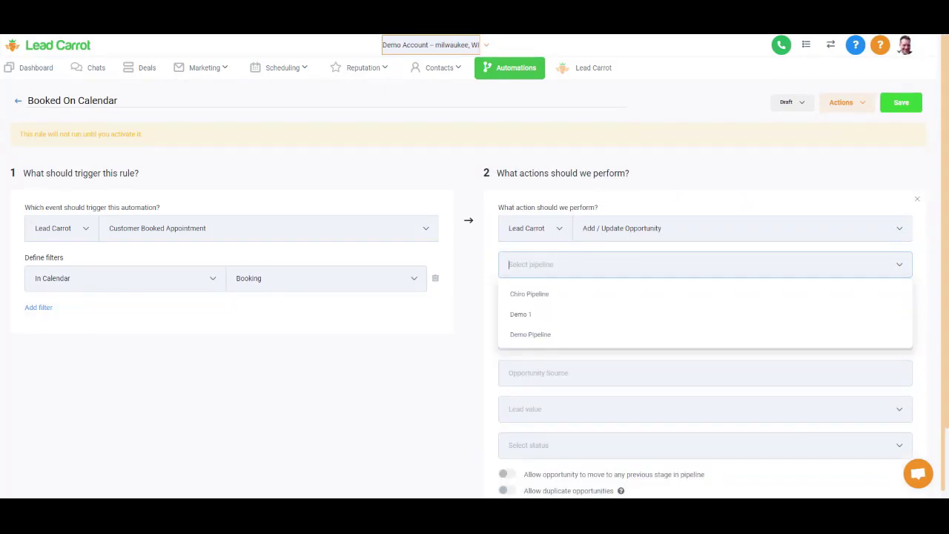
left_click(695, 317)
left_click(900, 304)
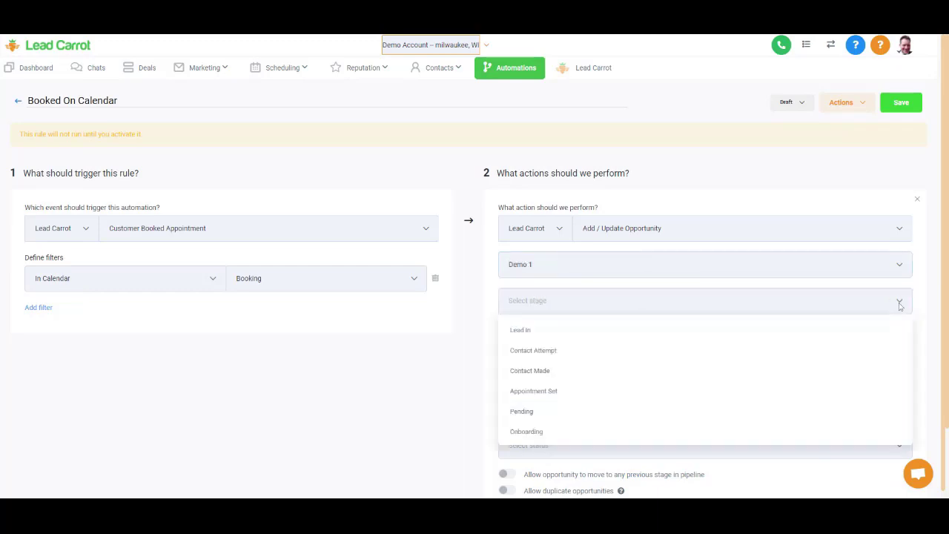
left_click(852, 399)
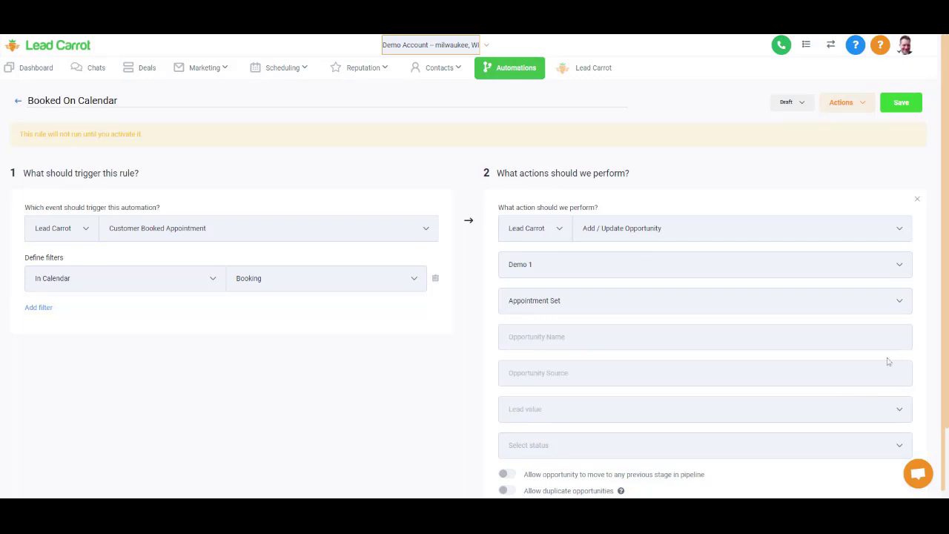
- Save the trigger and set its status from Draft to Active
left_click(901, 102)
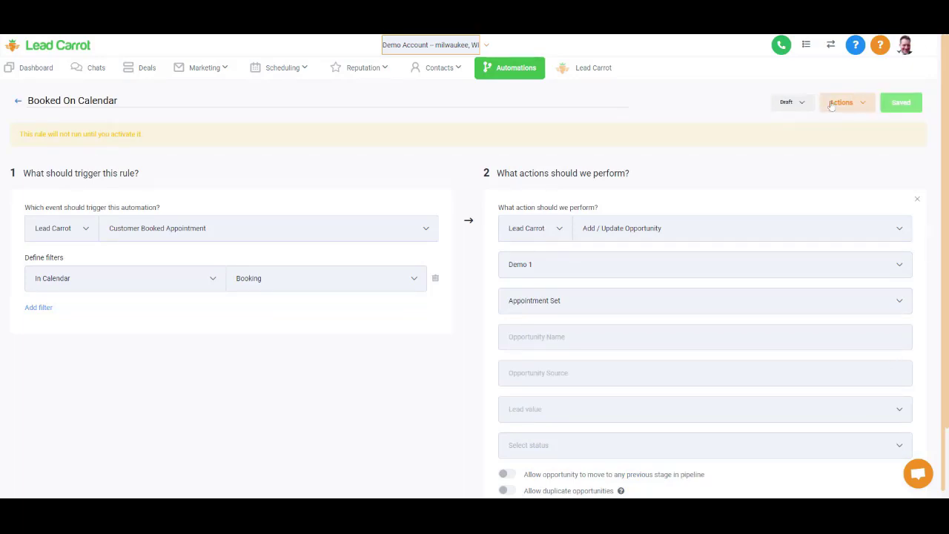
left_click(831, 106)
left_click(797, 103)
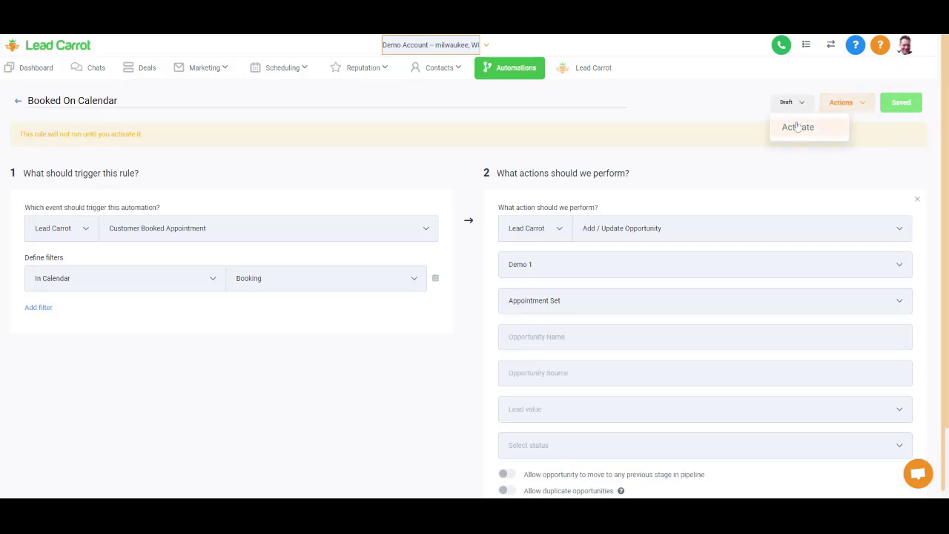
left_click(798, 127)
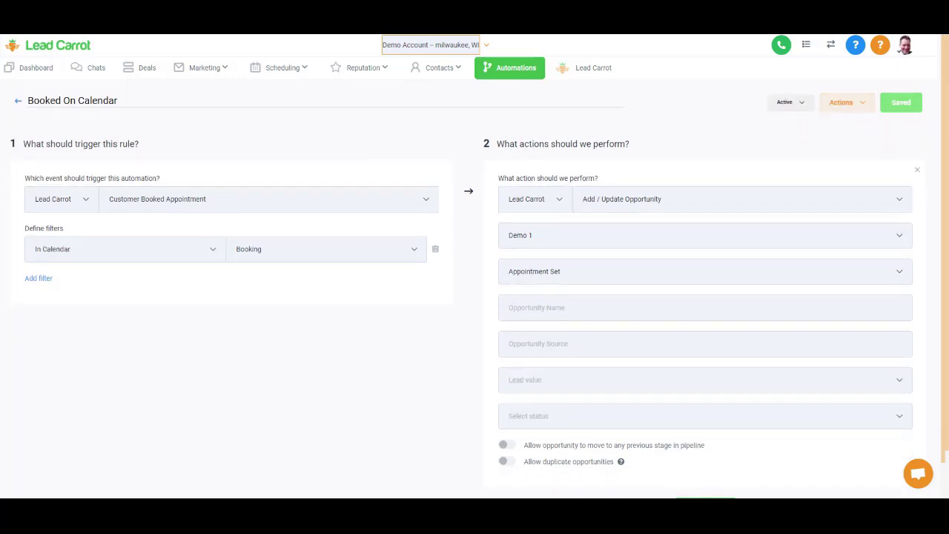
- Drag the lead's Demo 1 deal from Contact Made to Appointment Set, then return to Automations
left_click(146, 68)
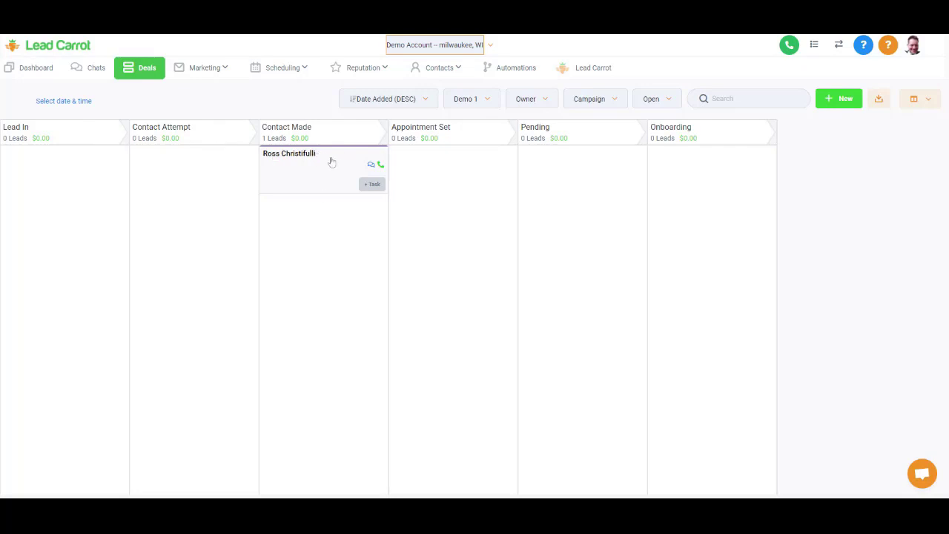
left_click_drag(322, 170, 451, 173)
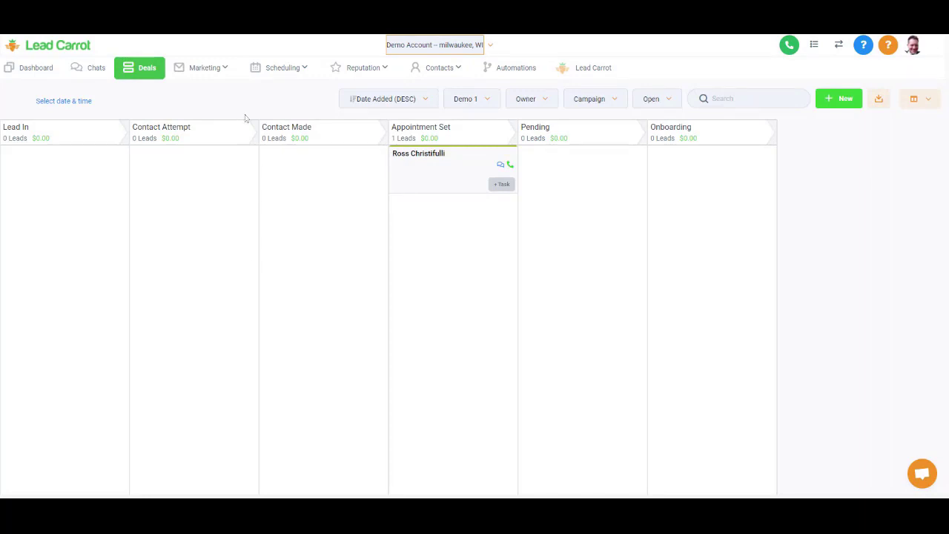
left_click(509, 71)
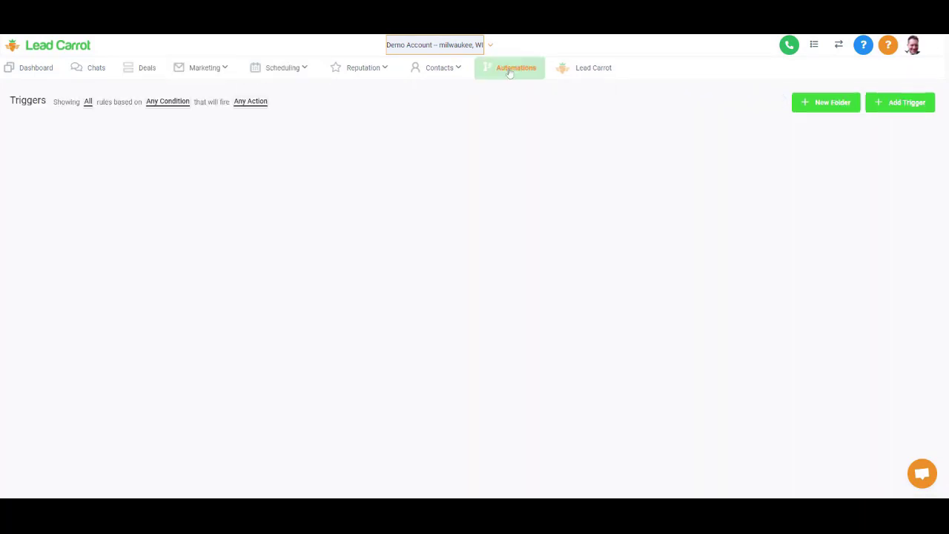
- Create and save a rule named 'demo' in the Pipline Demo 1 folder
left_click(894, 108)
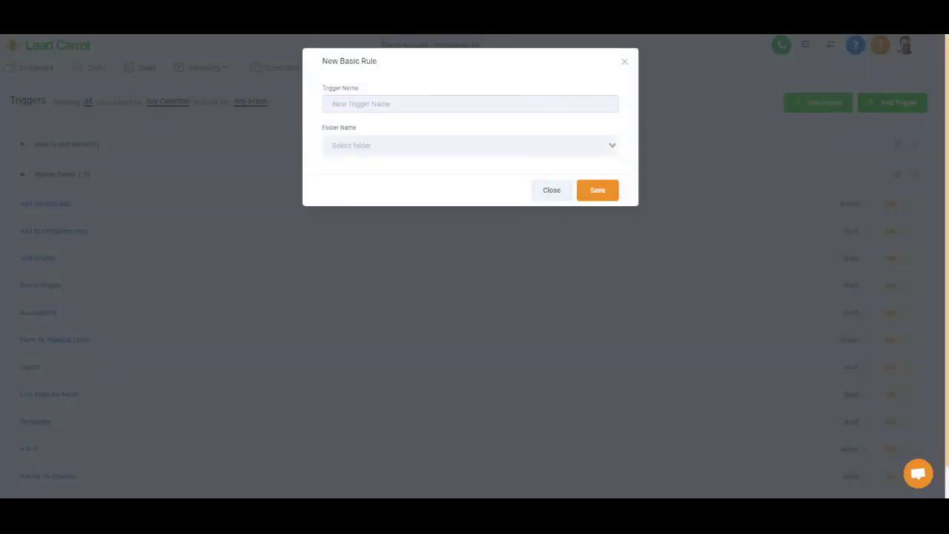
left_click(470, 104)
type("demo")
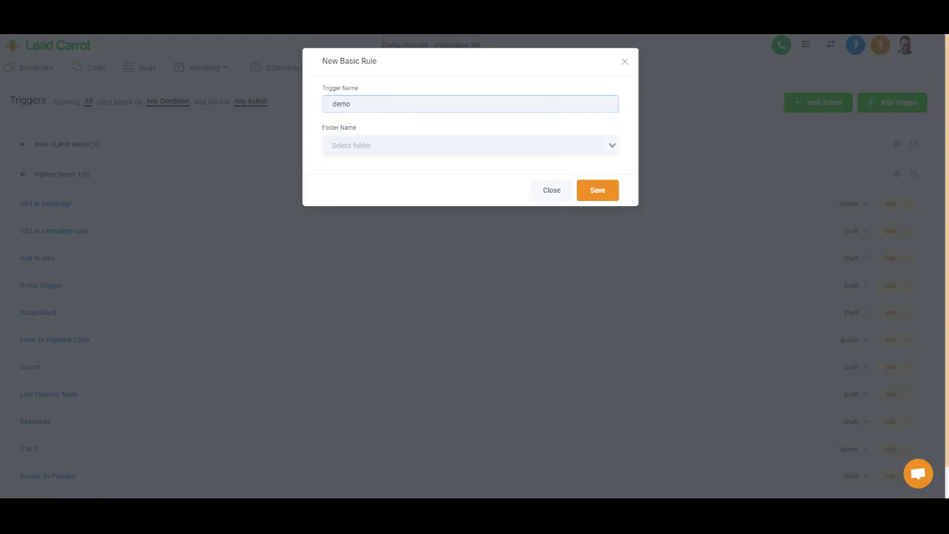
left_click(509, 145)
left_click(509, 178)
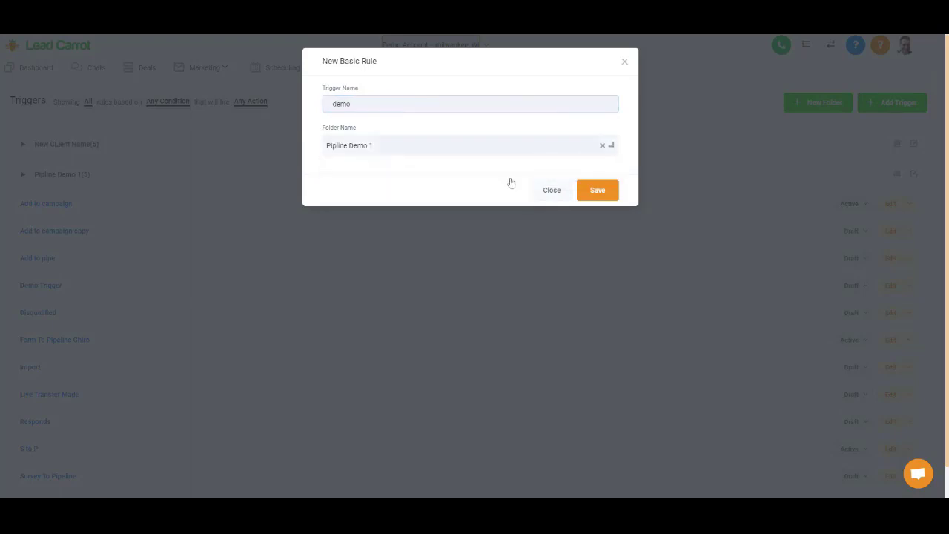
left_click(583, 191)
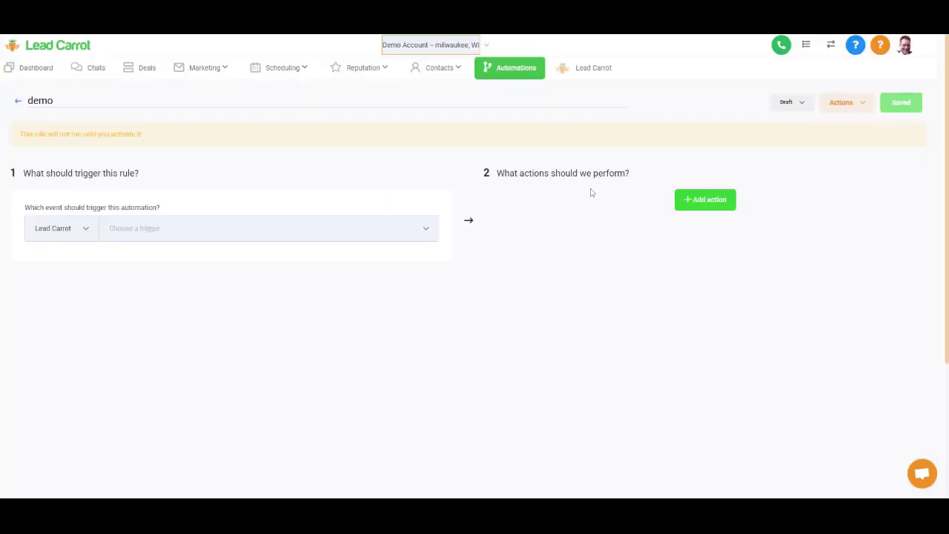
left_click(109, 228)
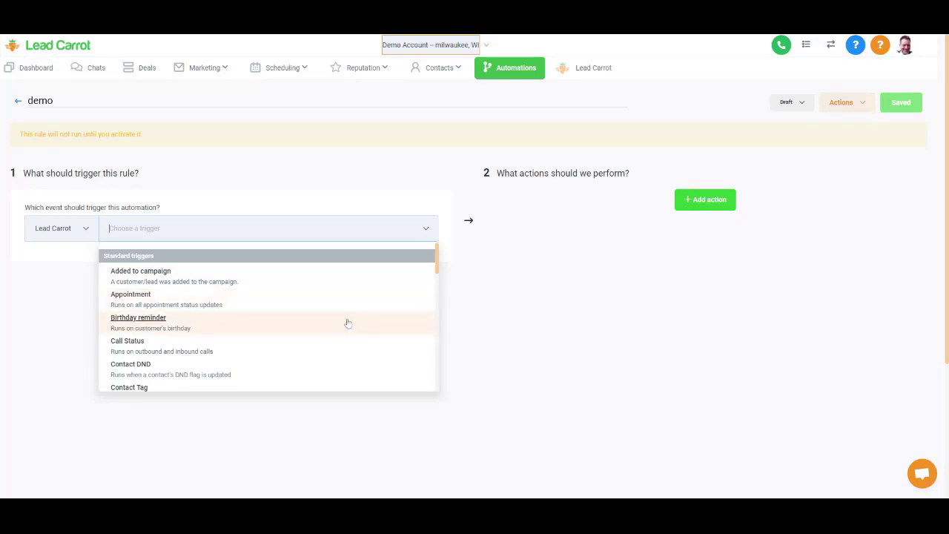
- Browse the trigger event options, then close the list without selecting a trigger
scroll(348, 323, "down", 3)
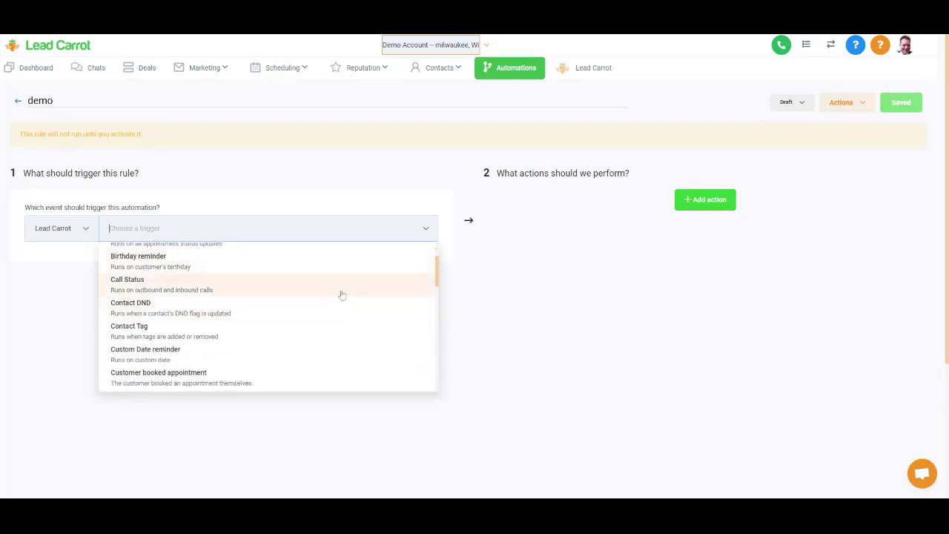
scroll(346, 320, "down", 1)
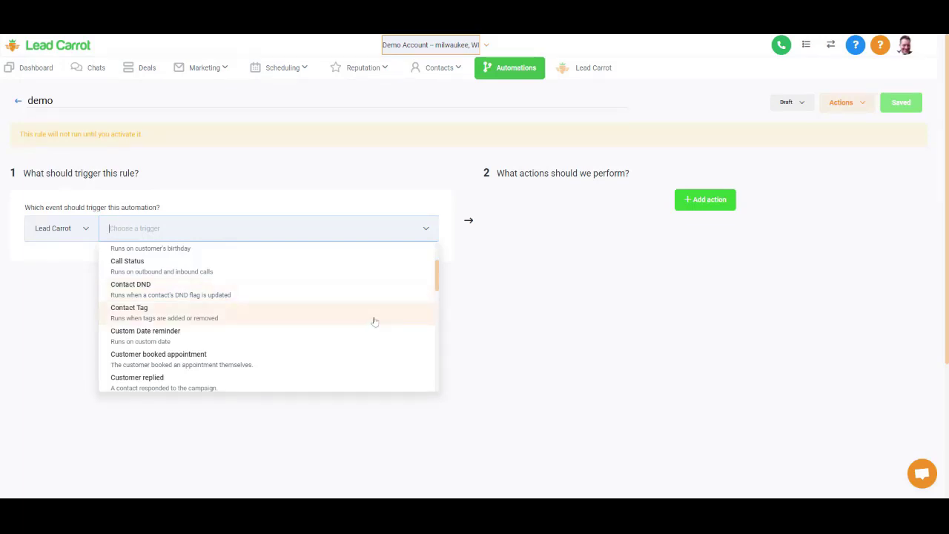
scroll(375, 321, "down", 2)
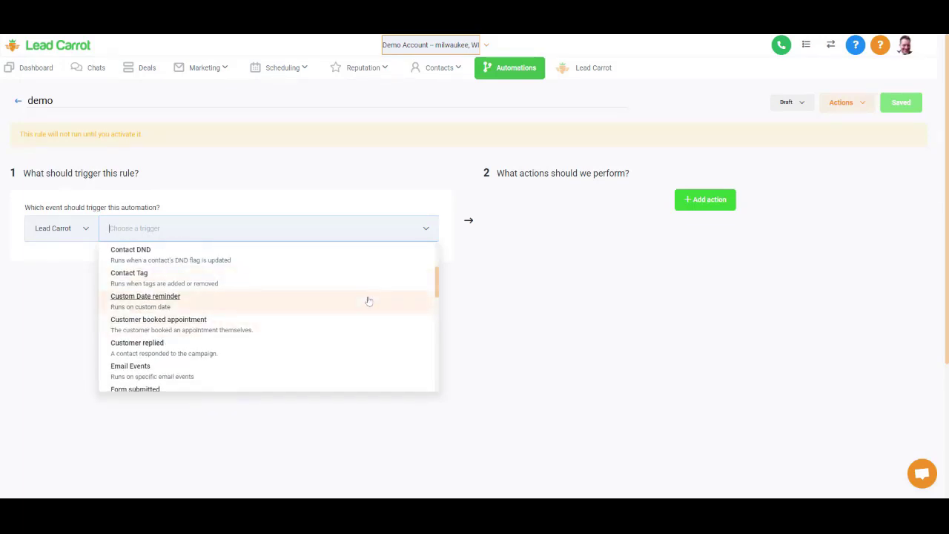
scroll(369, 300, "down", 2)
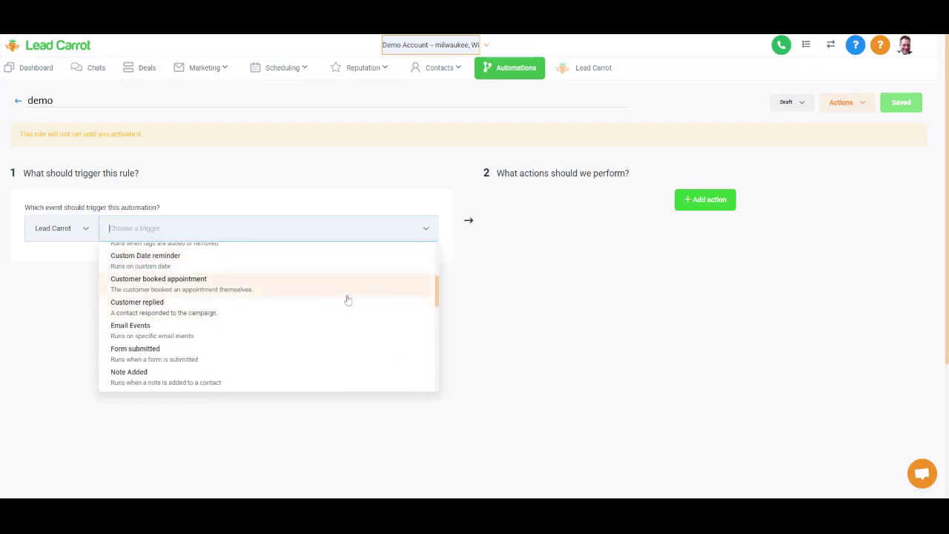
scroll(349, 301, "down", 5)
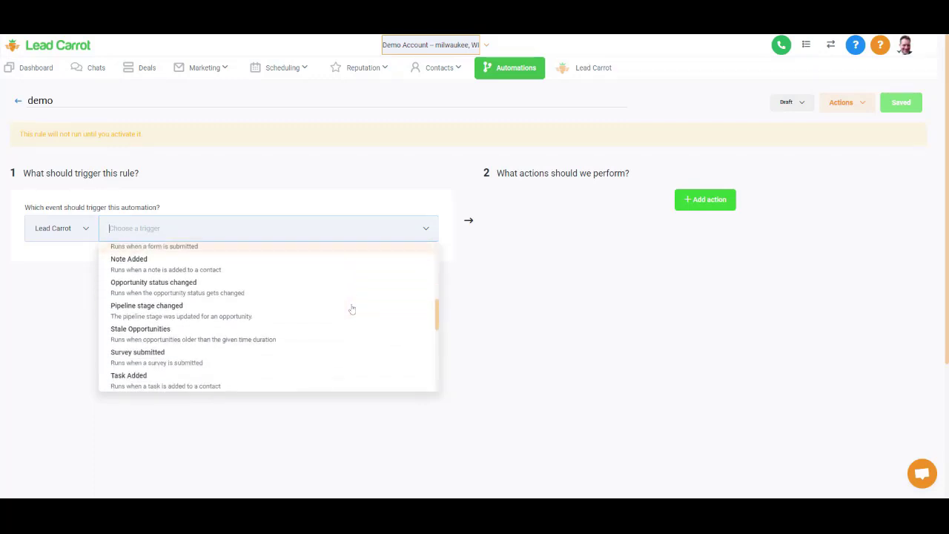
scroll(352, 309, "down", 5)
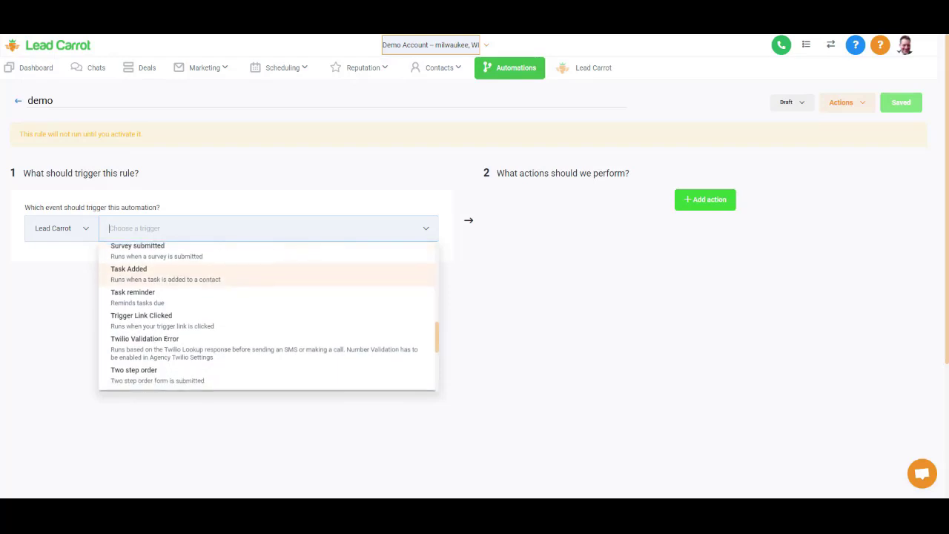
scroll(364, 297, "down", 2)
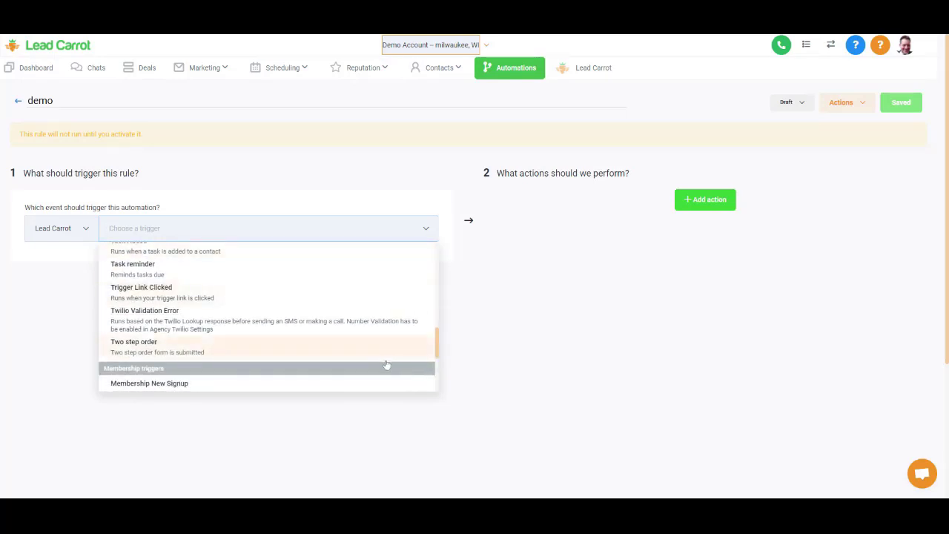
scroll(386, 365, "down", 6)
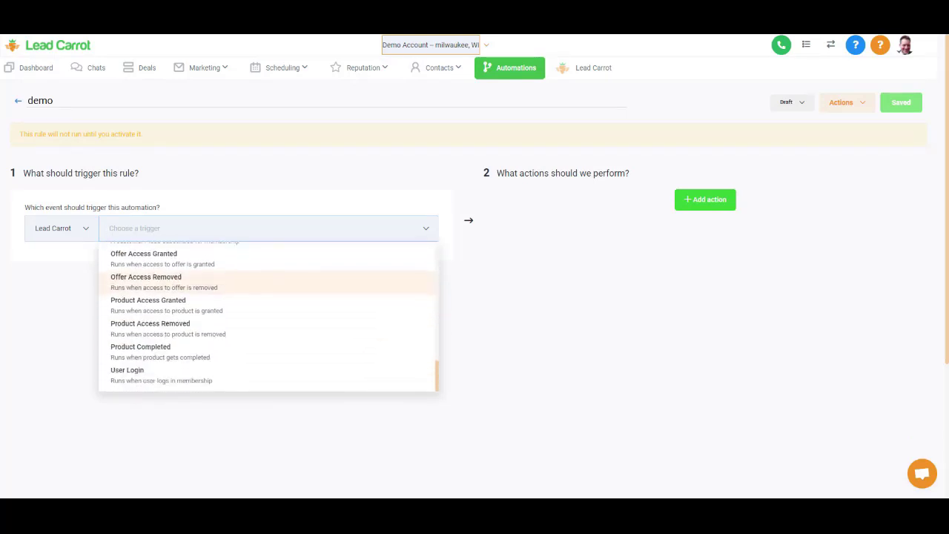
left_click(673, 262)
- Add an action step and review the available actions, leaving it unselected
left_click(726, 201)
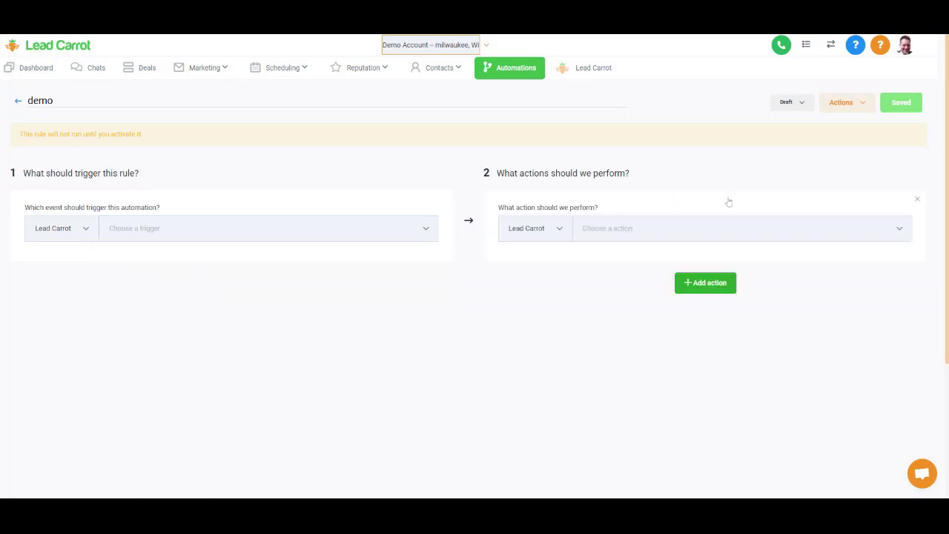
left_click(724, 228)
scroll(701, 330, "down", 3)
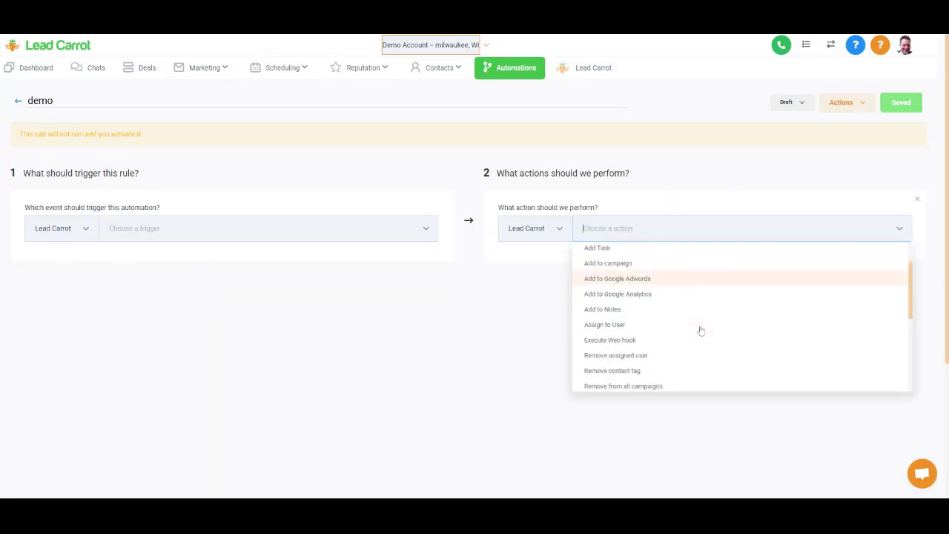
scroll(701, 330, "down", 3)
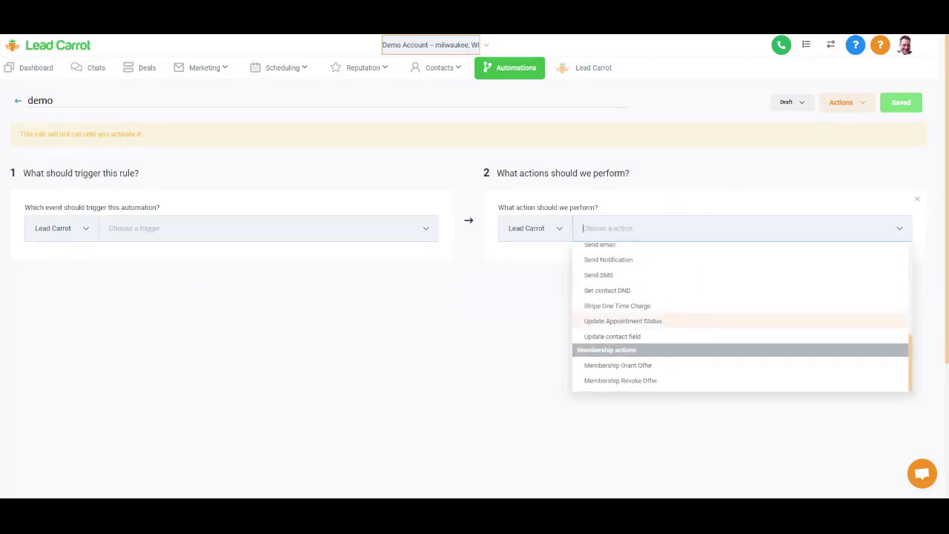
scroll(701, 330, "up", 8)
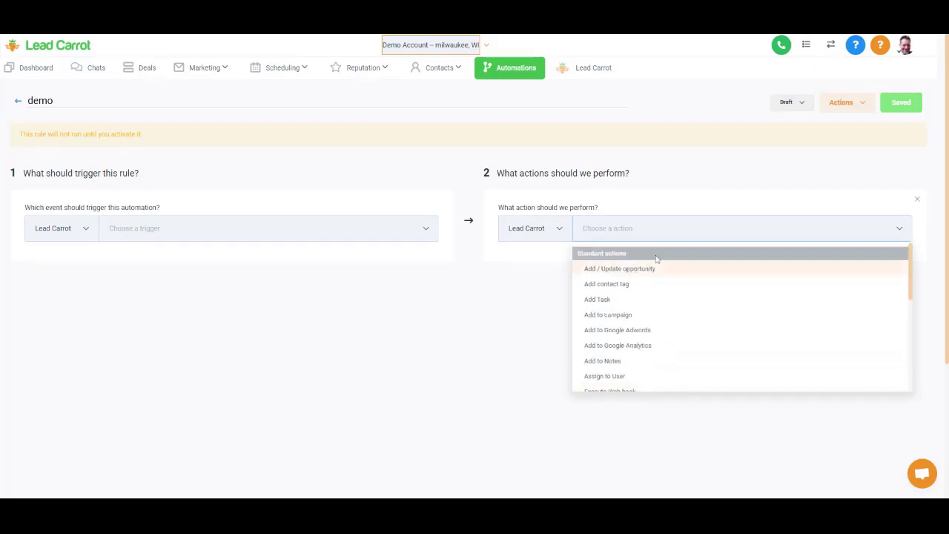
left_click(508, 358)
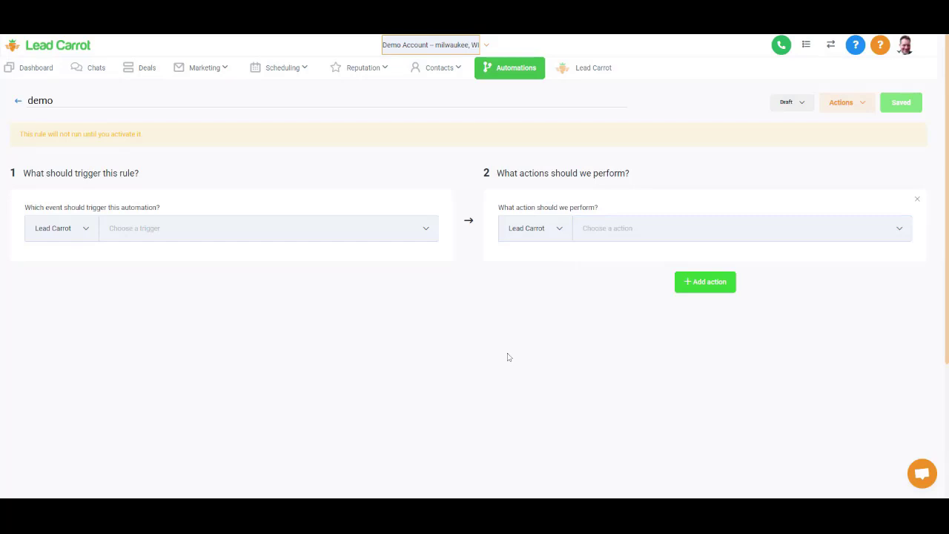